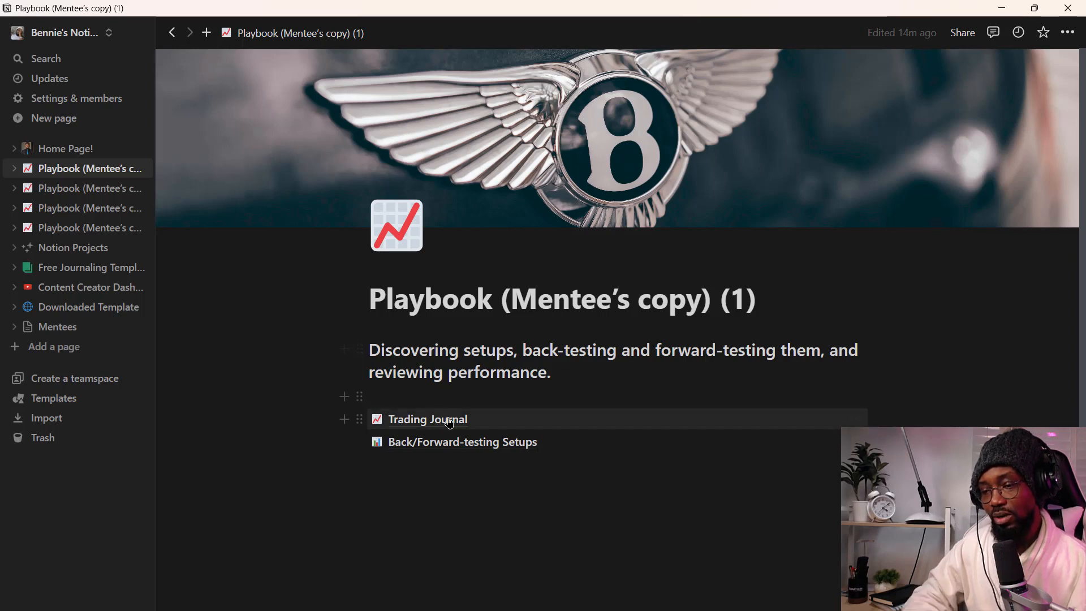
- Open the Trading Journal page from the playbook and look over its 2023 Trades table
click(420, 425)
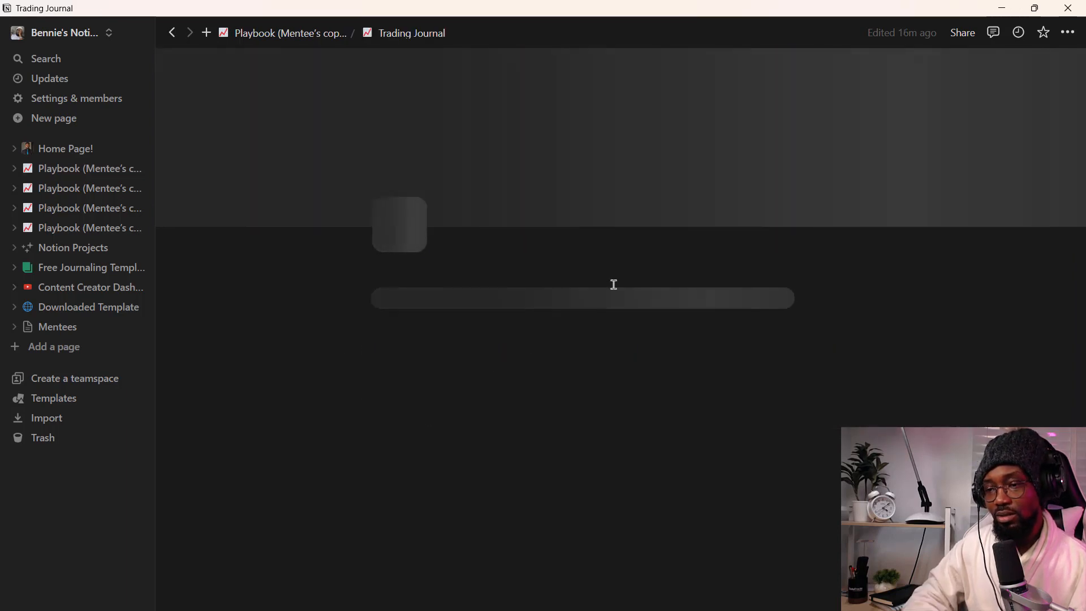
scroll(583, 462, down, 6)
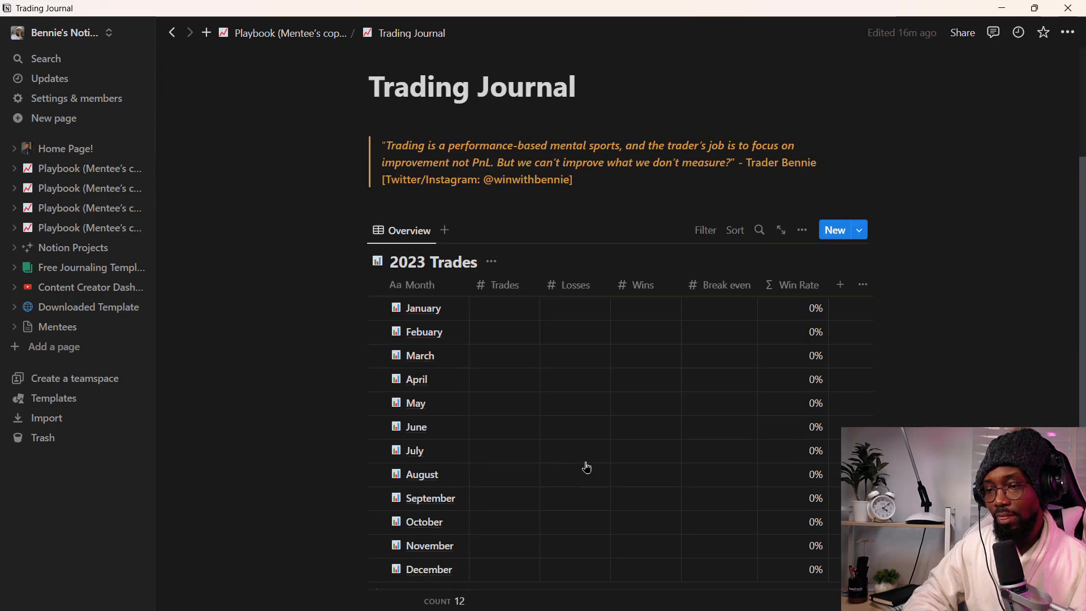
scroll(547, 316, down, 3)
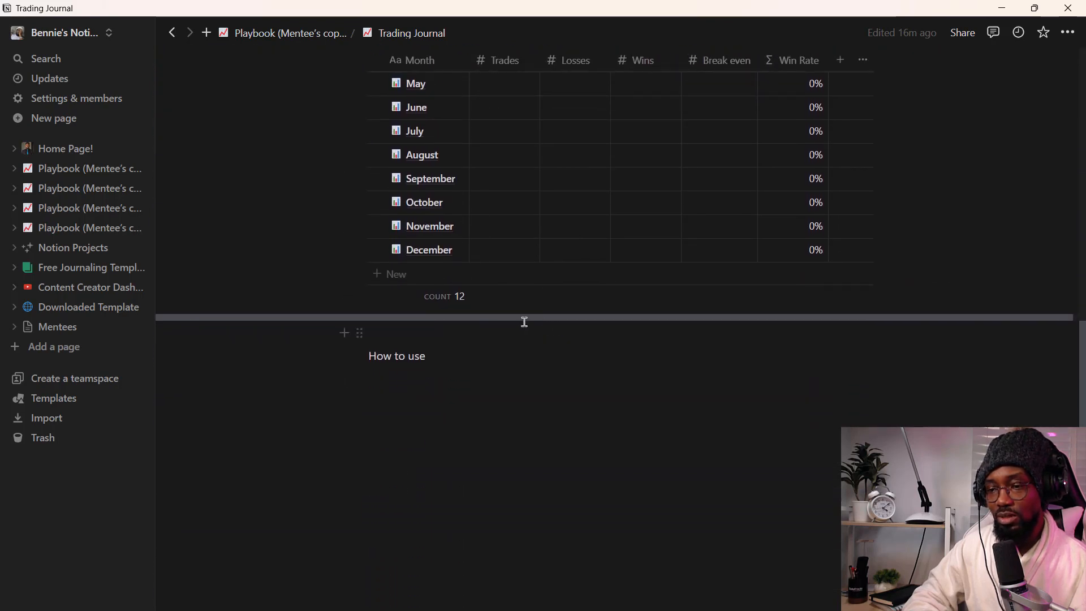
scroll(523, 322, up, 5)
scroll(526, 327, up, 1)
scroll(526, 326, down, 1)
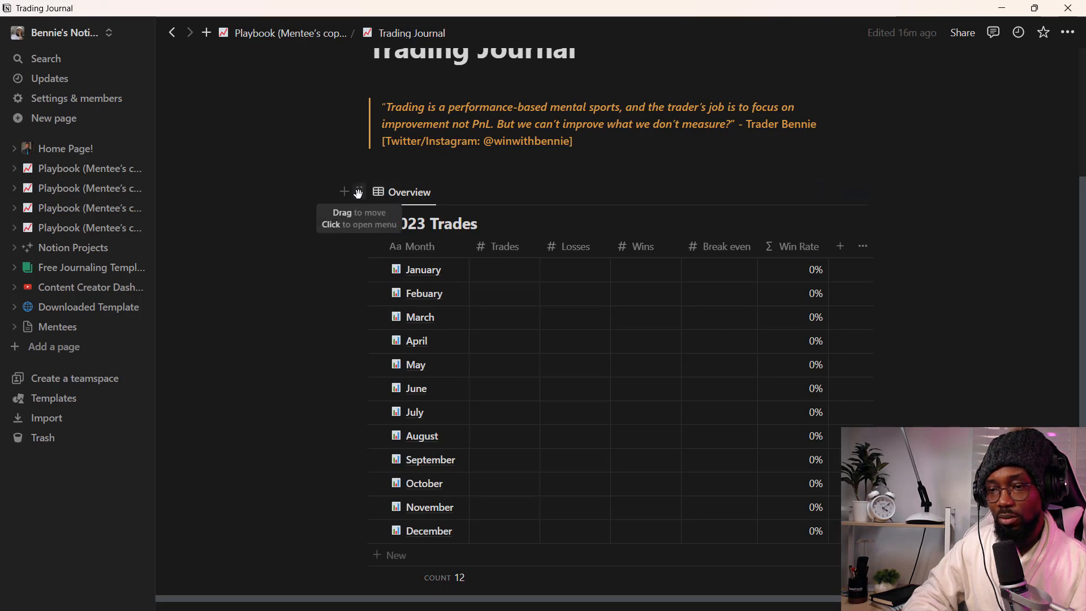
- Duplicate the 2023 Trades database within the Trading Journal page
click(359, 192)
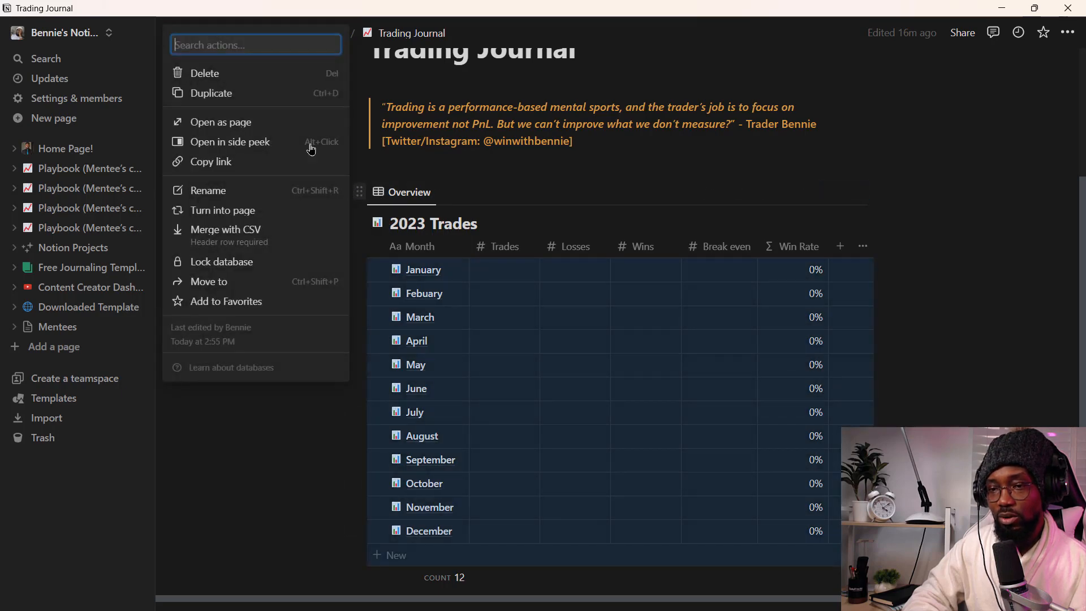
click(234, 93)
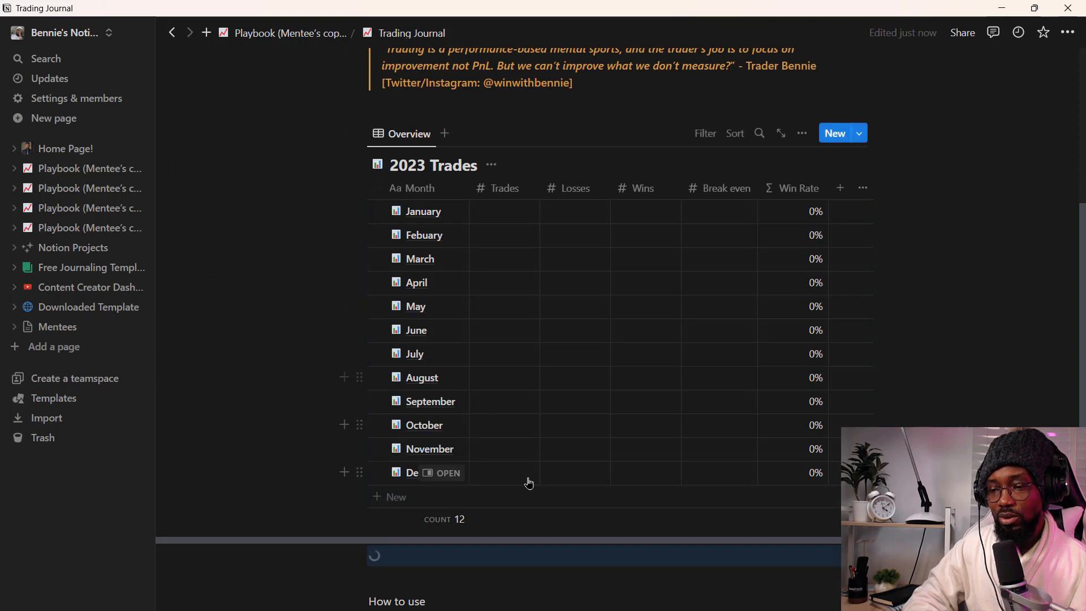
scroll(509, 475, down, 3)
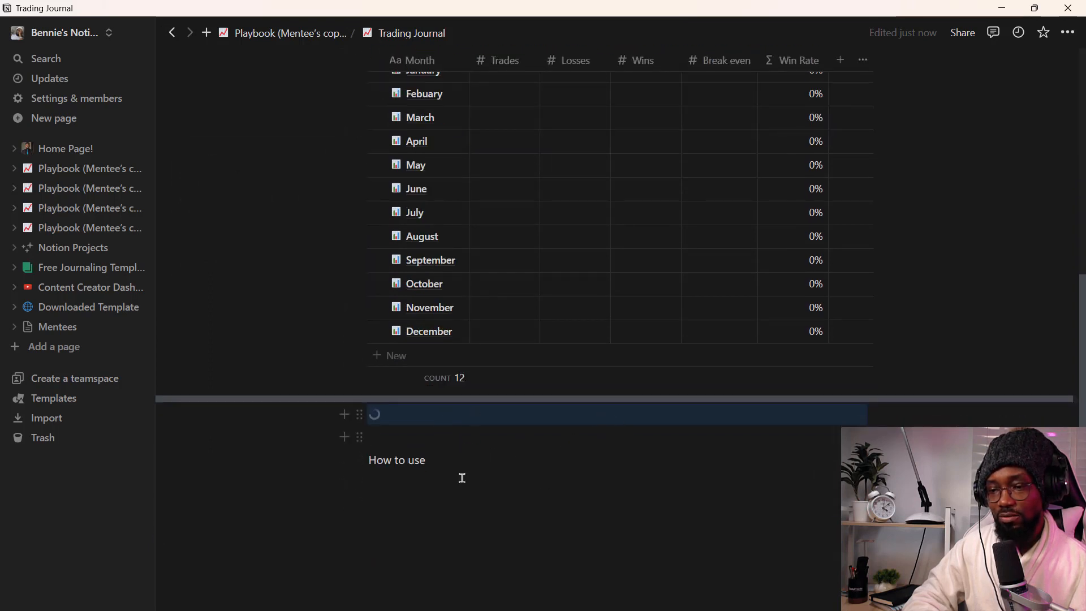
scroll(452, 428, up, 5)
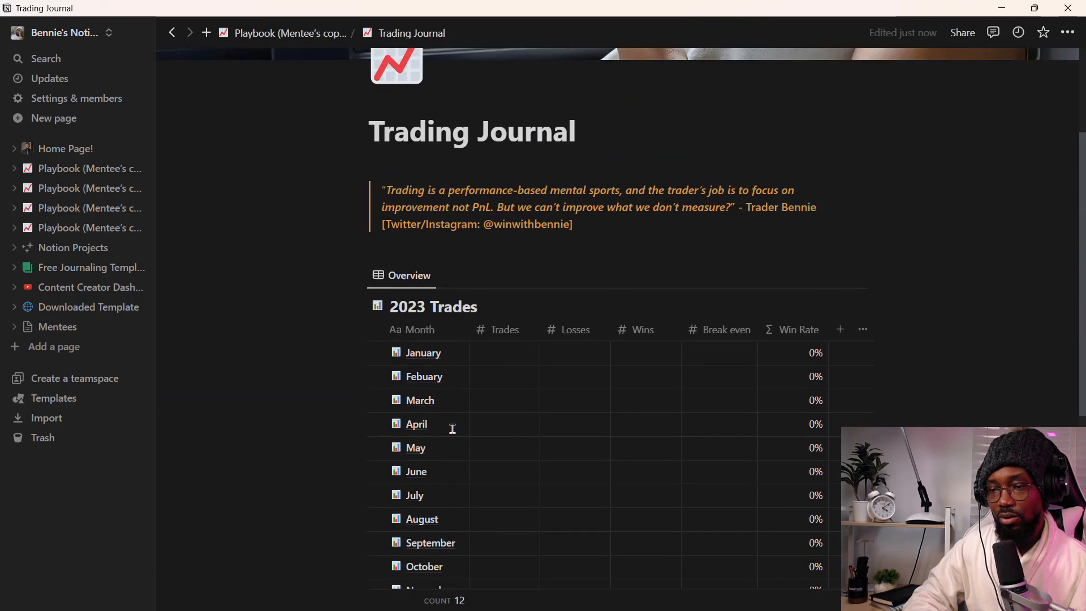
scroll(451, 432, down, 5)
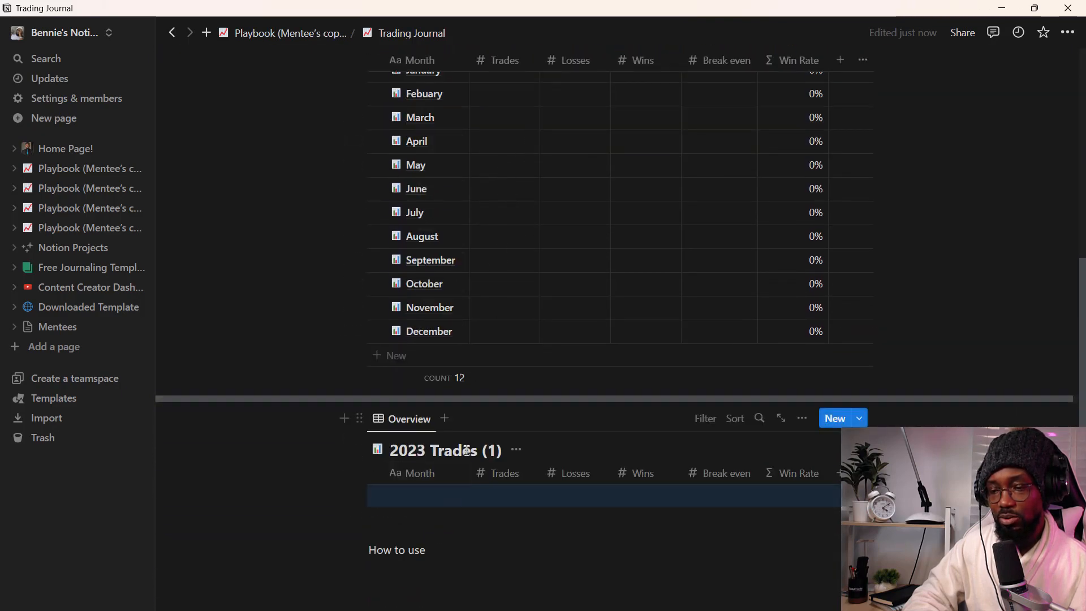
scroll(497, 487, down, 5)
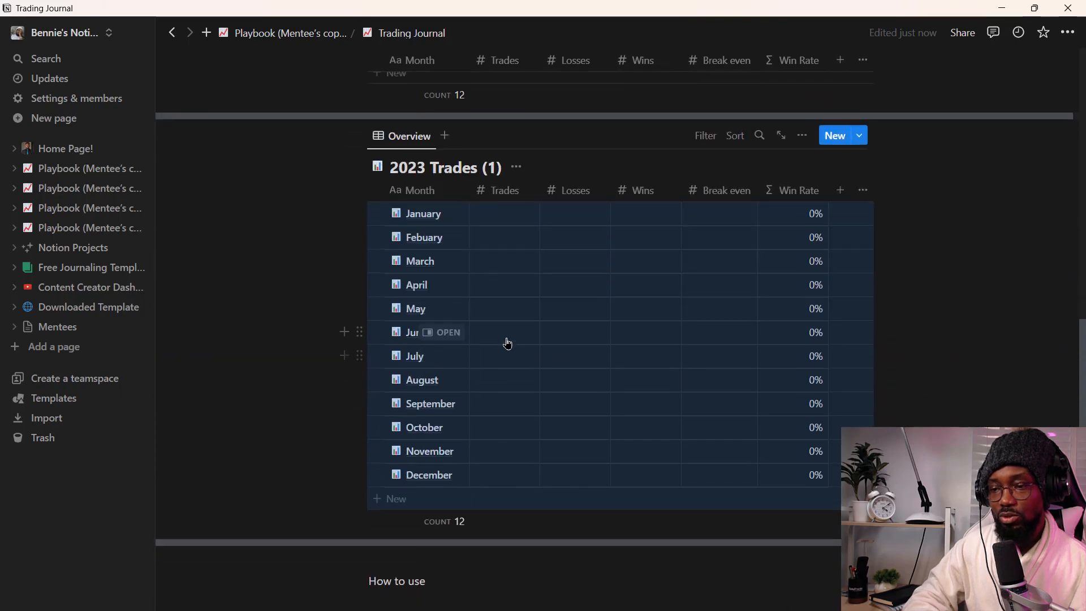
- Compare the original 2023 Trades table with its duplicate below, checking months and columns
scroll(468, 388, up, 3)
scroll(469, 390, down, 2)
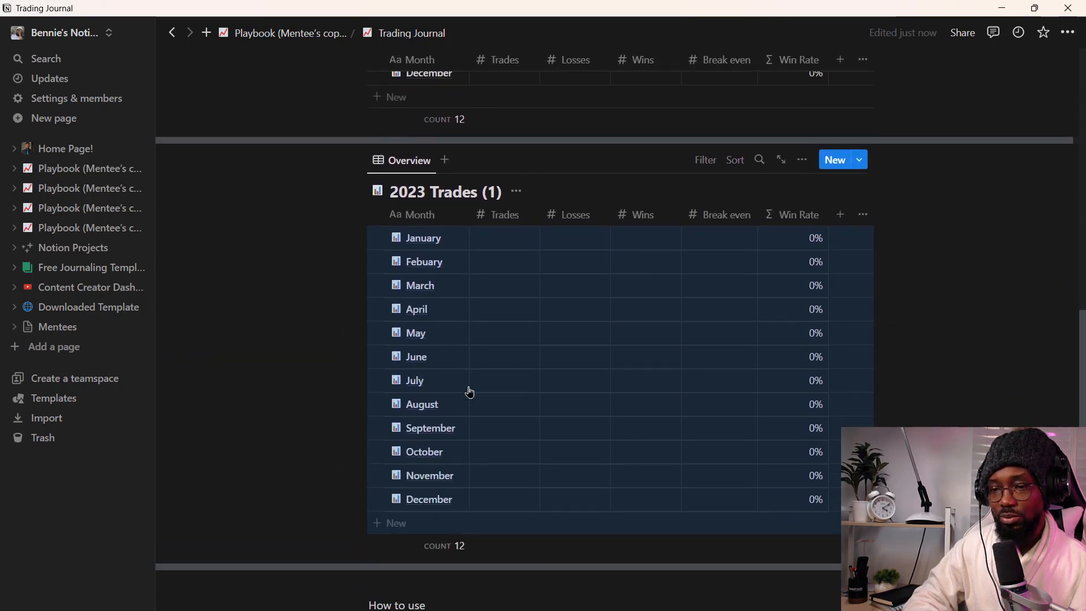
scroll(473, 303, up, 5)
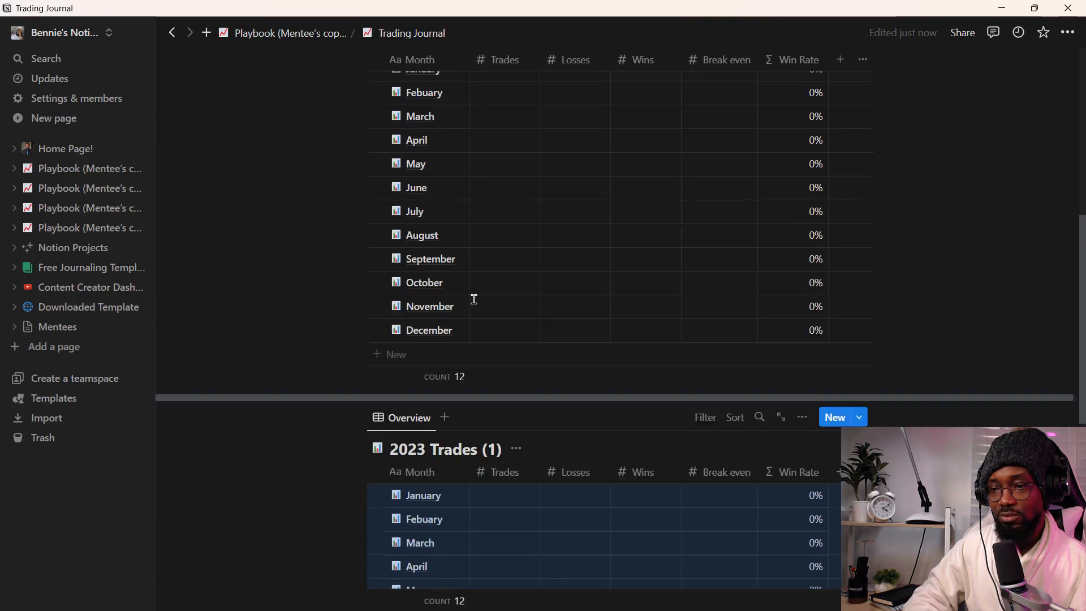
scroll(474, 299, up, 1)
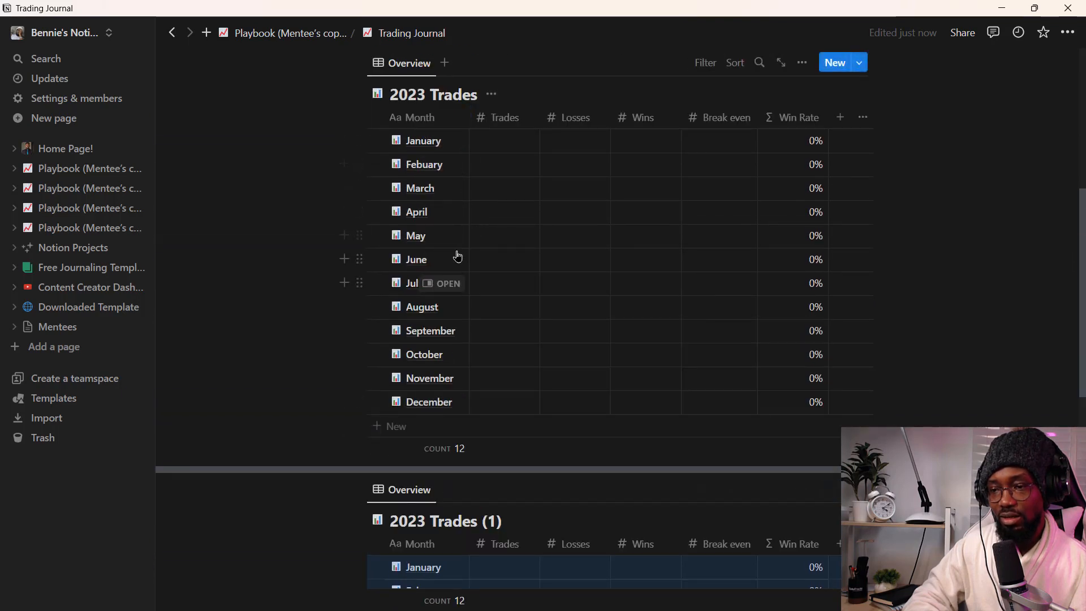
scroll(491, 388, down, 3)
scroll(488, 379, up, 4)
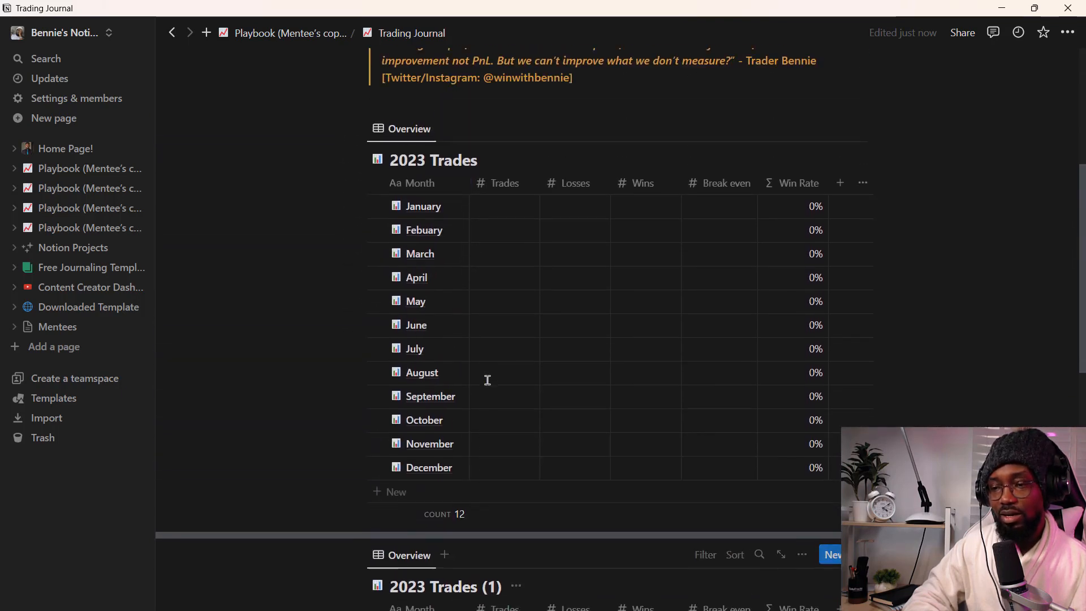
scroll(482, 378, up, 1)
scroll(478, 395, down, 4)
scroll(420, 259, up, 3)
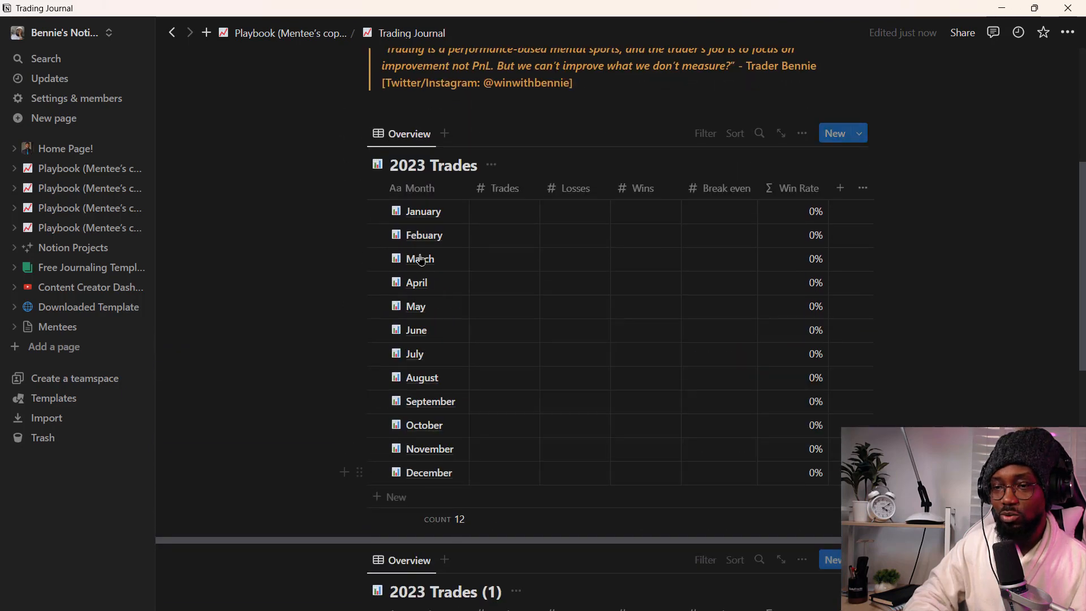
scroll(420, 260, up, 2)
scroll(468, 470, down, 3)
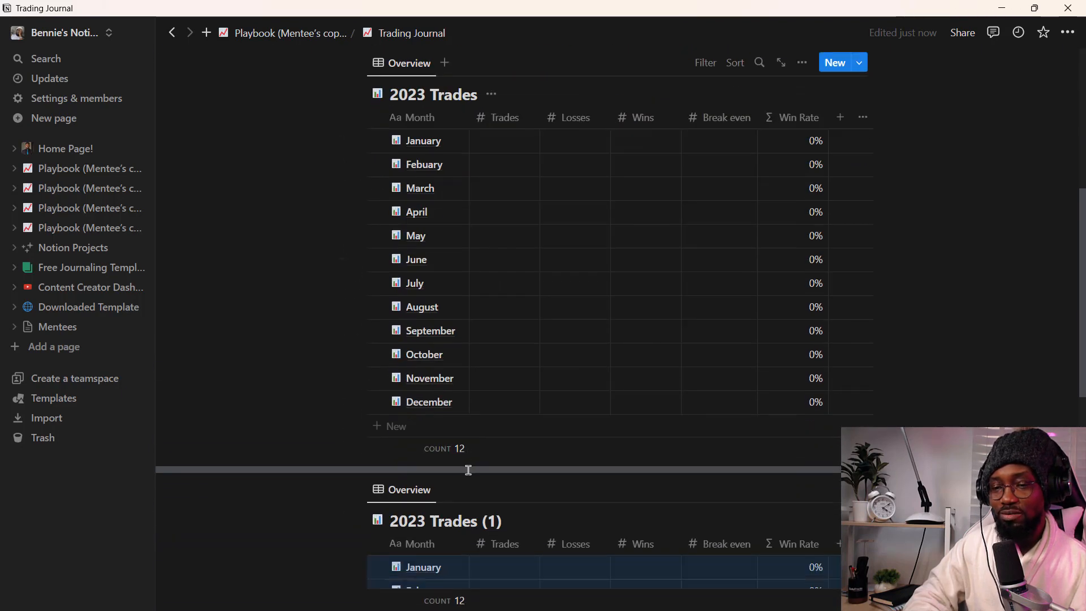
- Rename the duplicated trades database as 2024 Trades, removing the copy suffix from its title
scroll(469, 470, down, 3)
scroll(432, 369, up, 1)
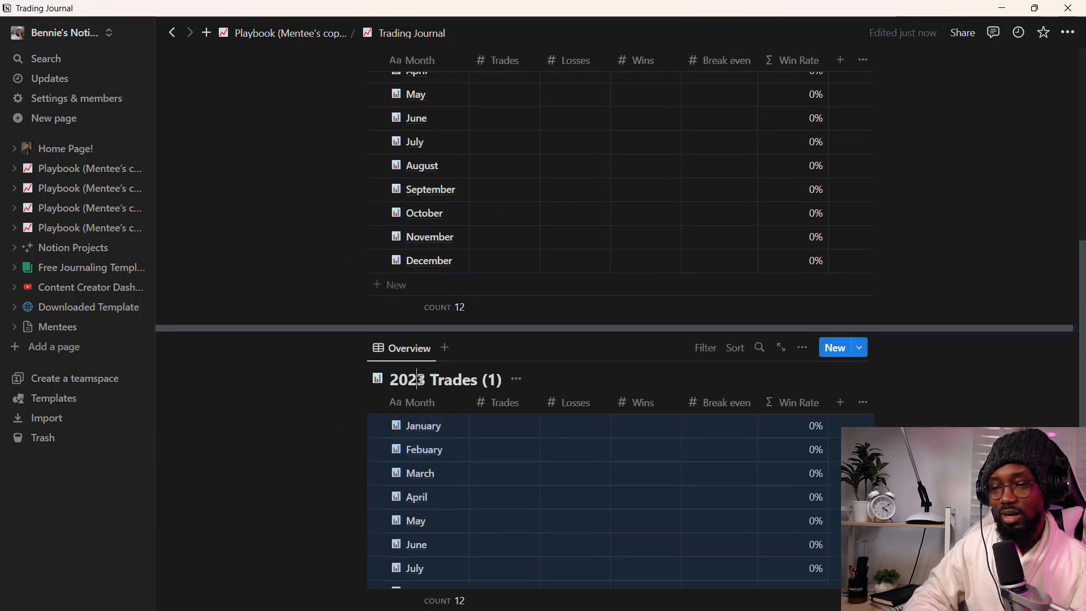
click(420, 379)
key(Delete)
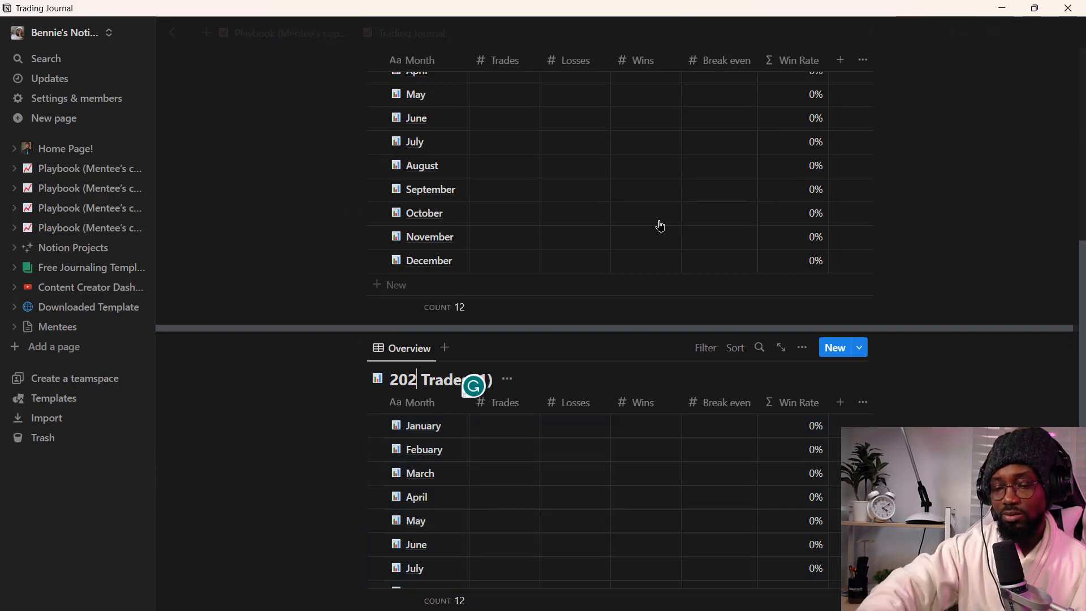
text(4)
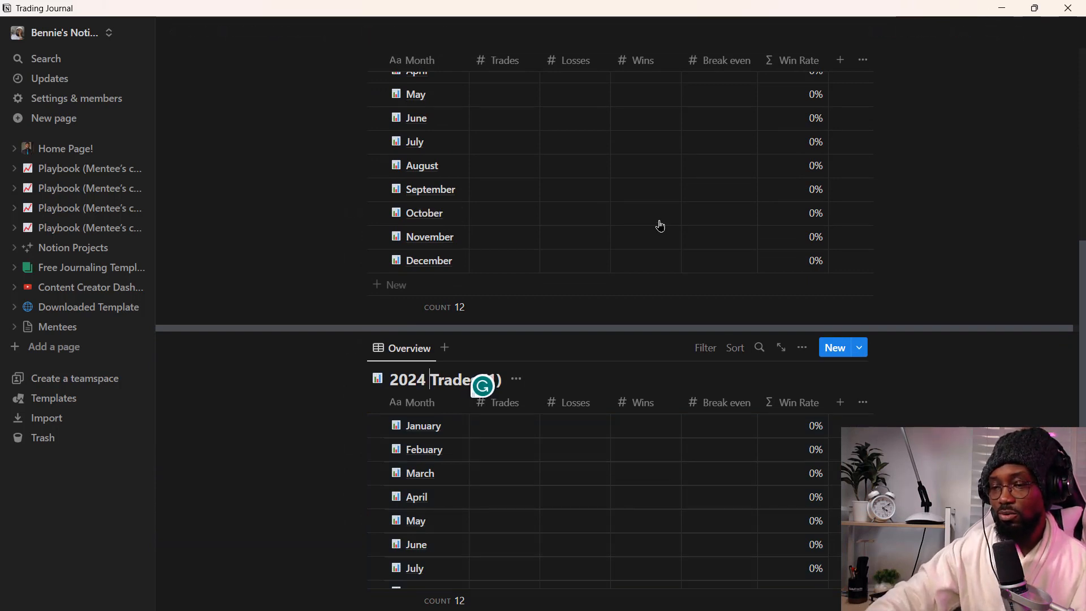
key(Right)
key(Right)
key(Right)
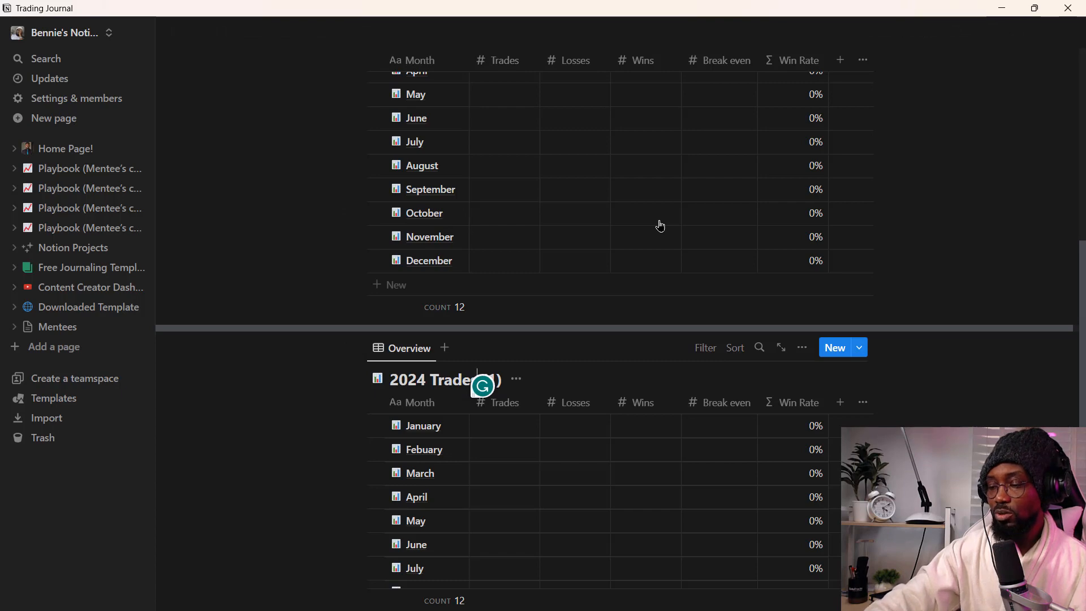
key(BackSpace)
key(BackSpace)
key(BackSpace)
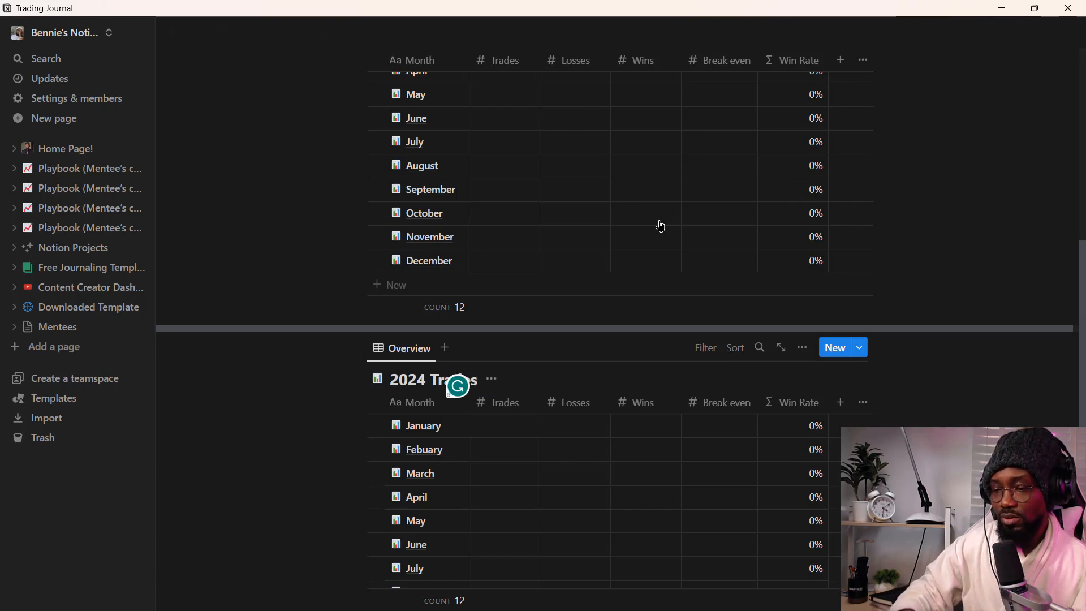
- Review the monthly rows of the 2024 Trades table and the 2023 Trades table above it
scroll(557, 498, down, 5)
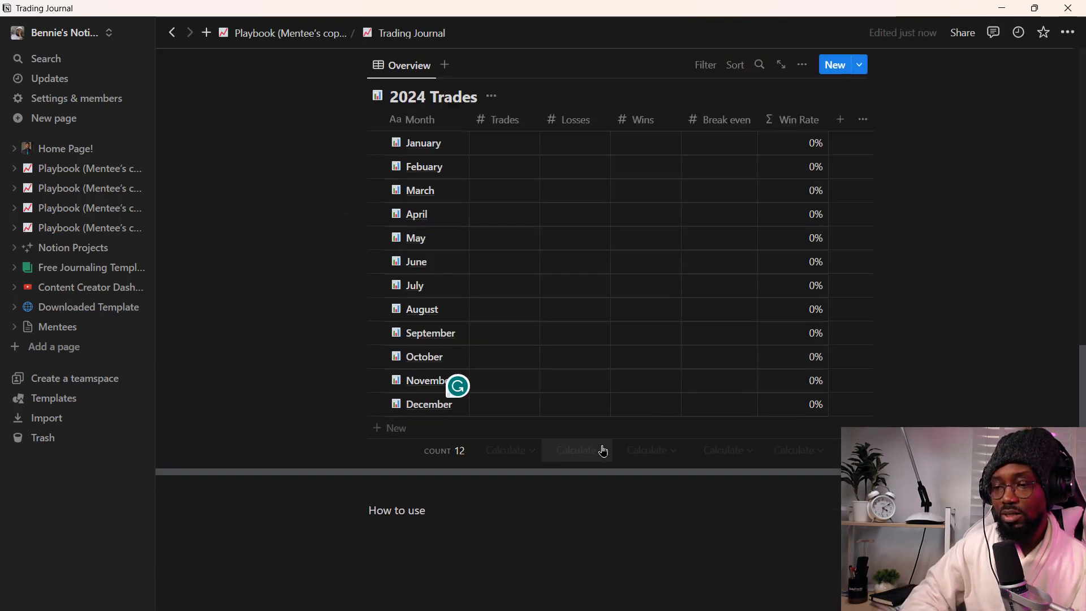
scroll(672, 308, up, 7)
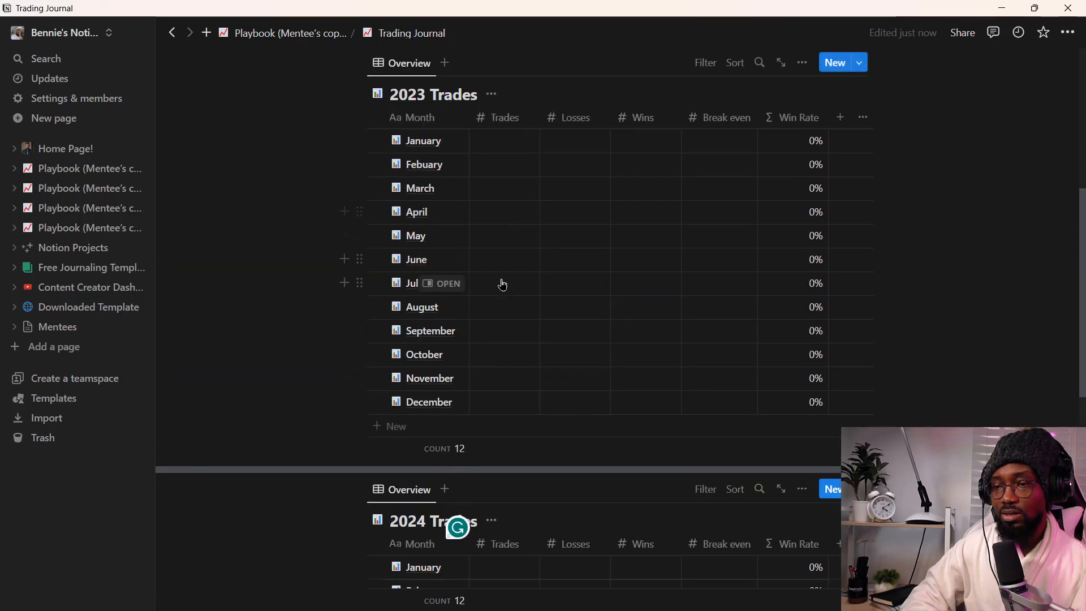
scroll(492, 351, up, 2)
scroll(571, 379, down, 1)
scroll(566, 396, down, 4)
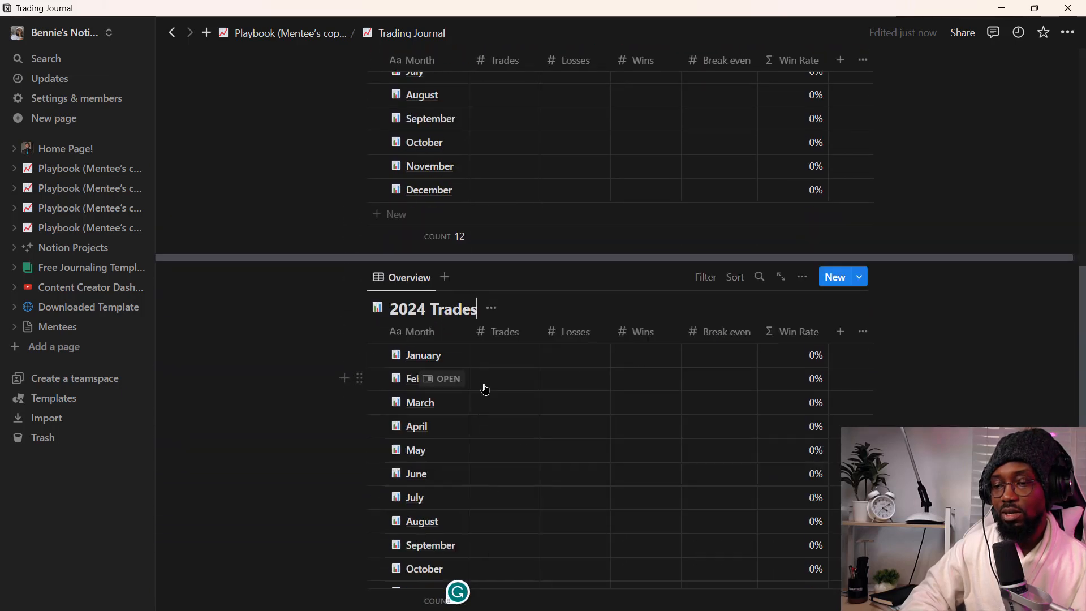
scroll(531, 407, up, 4)
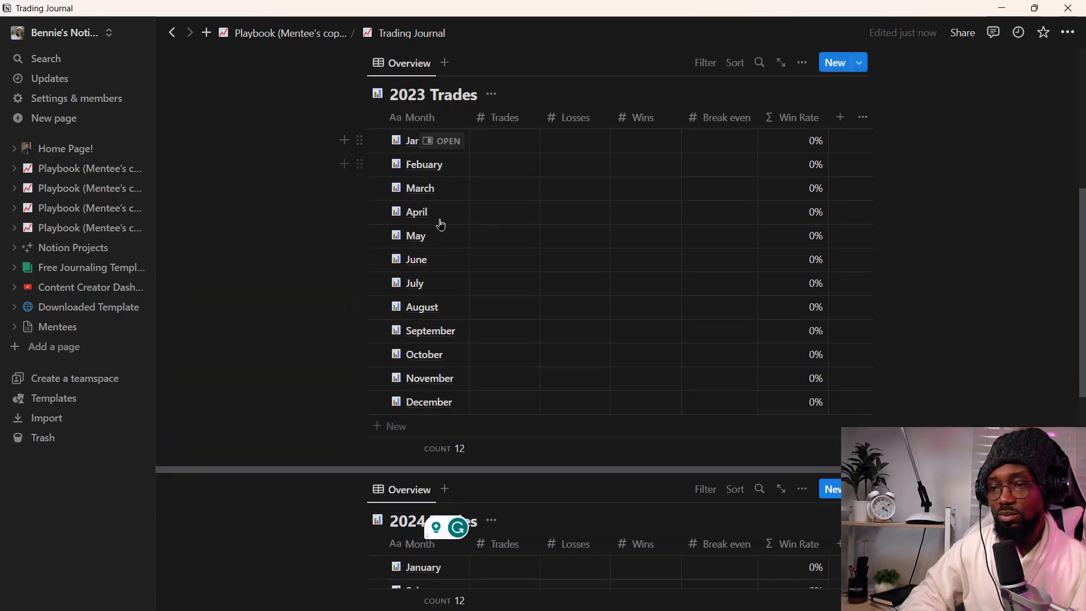
scroll(480, 266, up, 4)
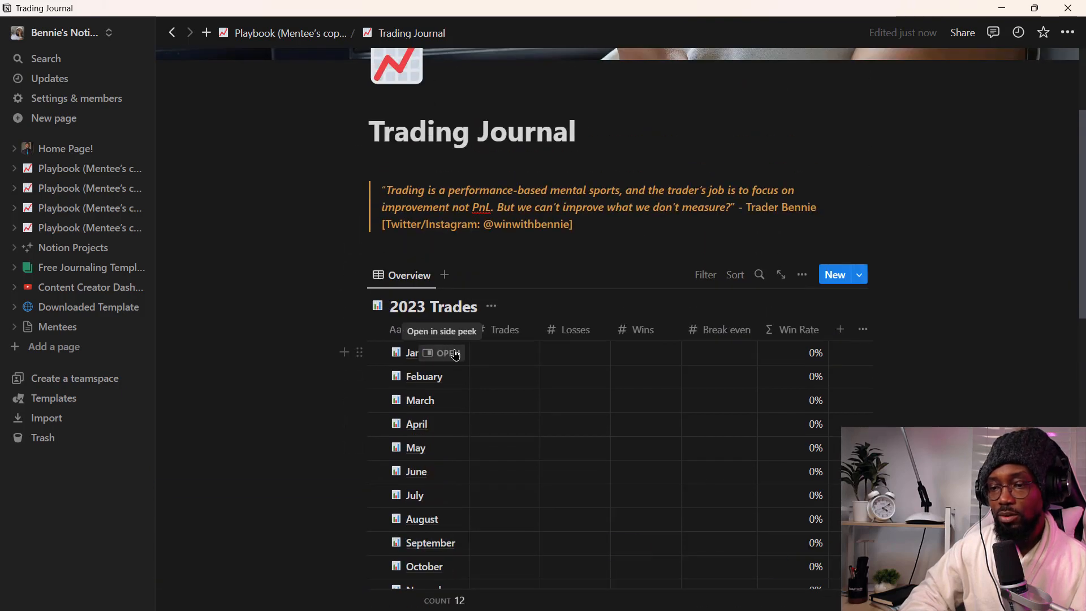
- Fill in the January row of the 2023 Trades table with 20 trades, 10 losses and 7 wins
scroll(443, 441, down, 2)
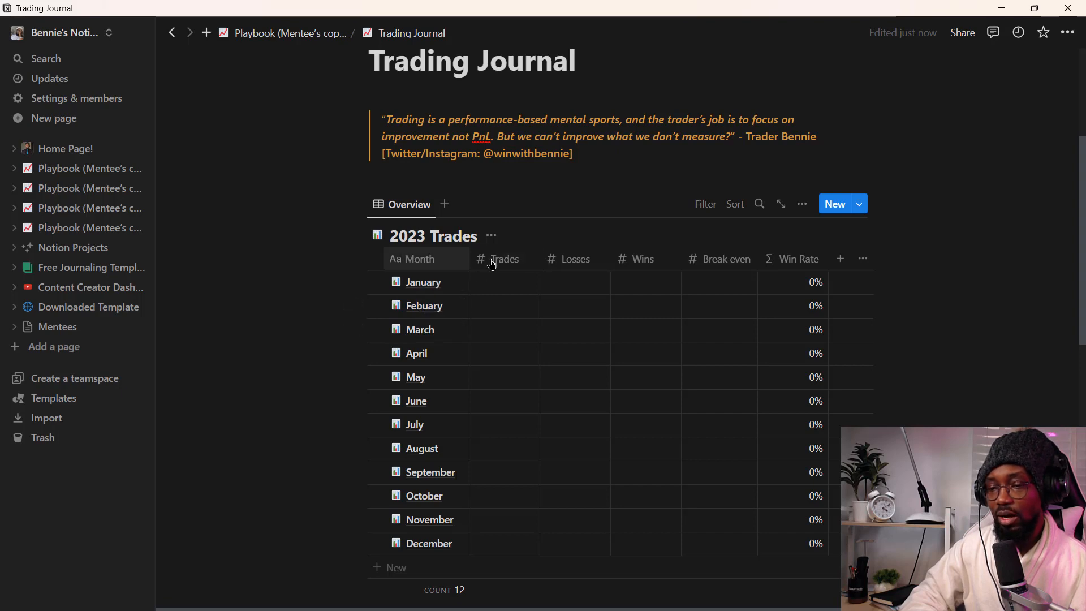
click(516, 293)
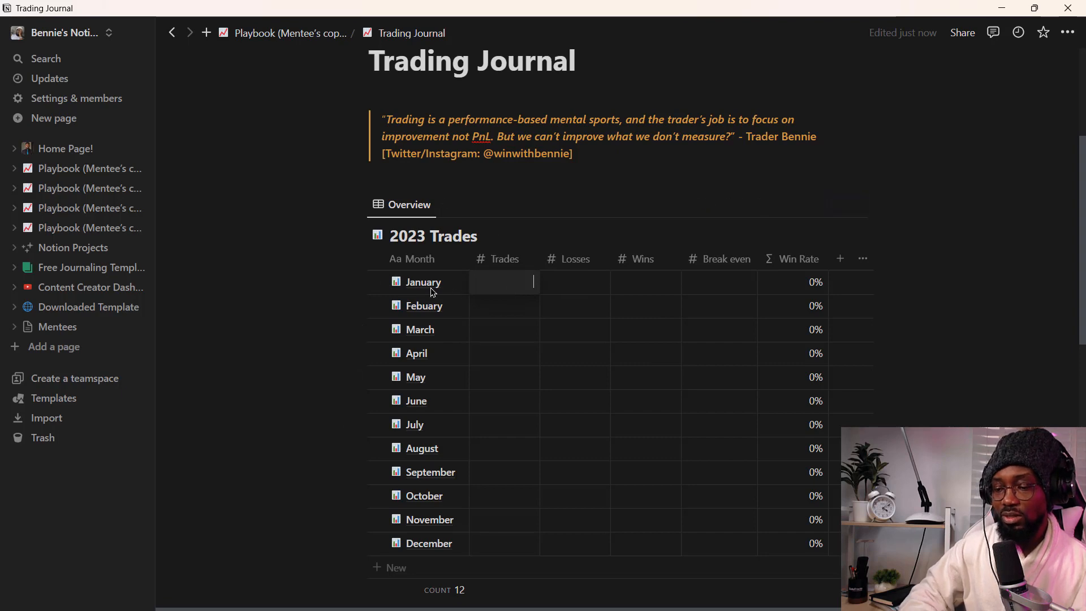
text(20)
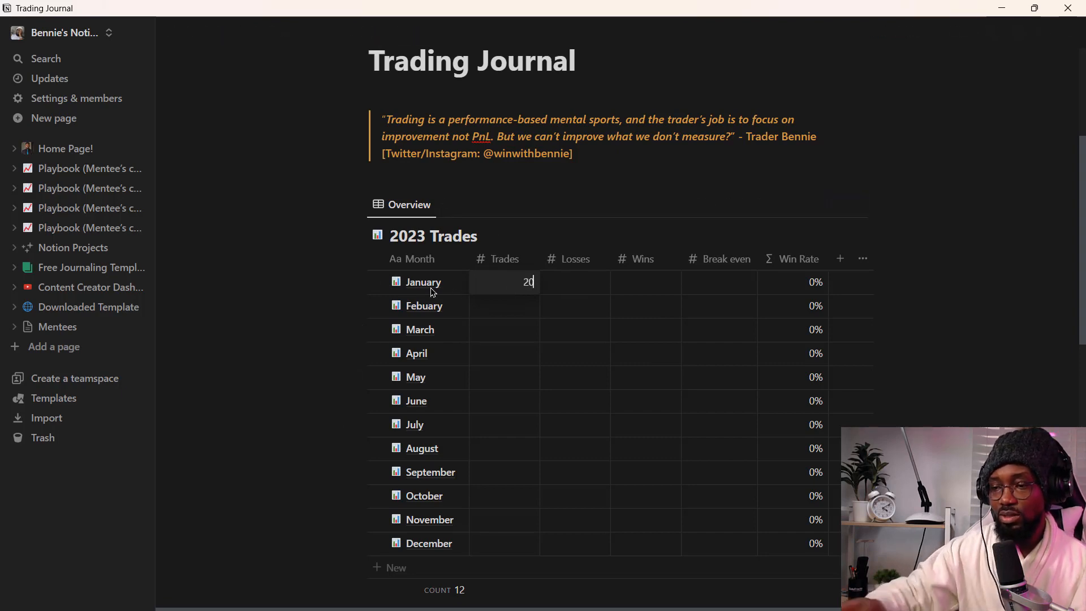
click(584, 284)
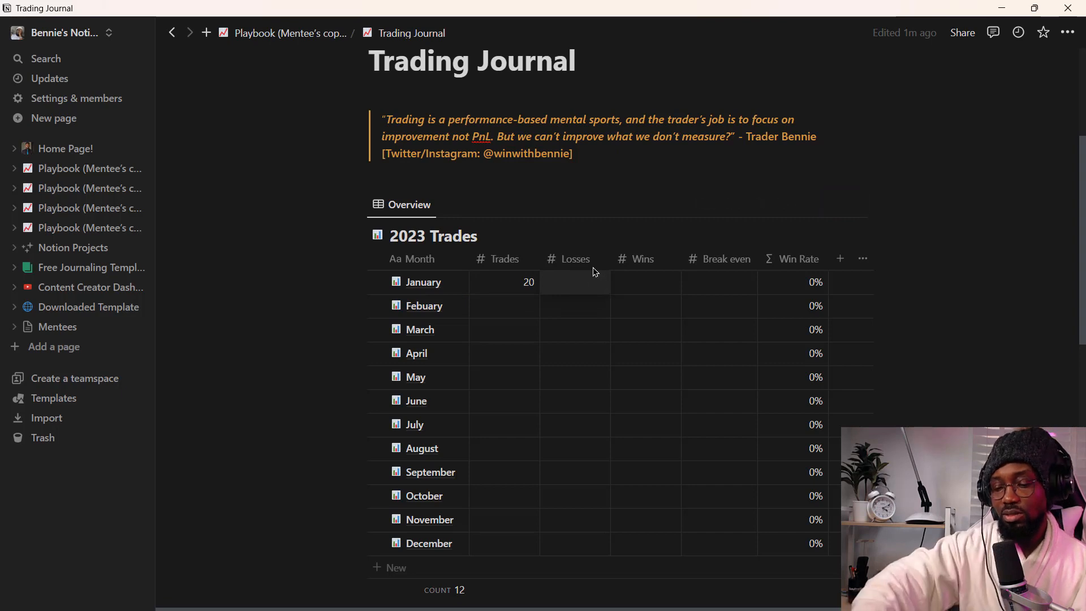
text(10)
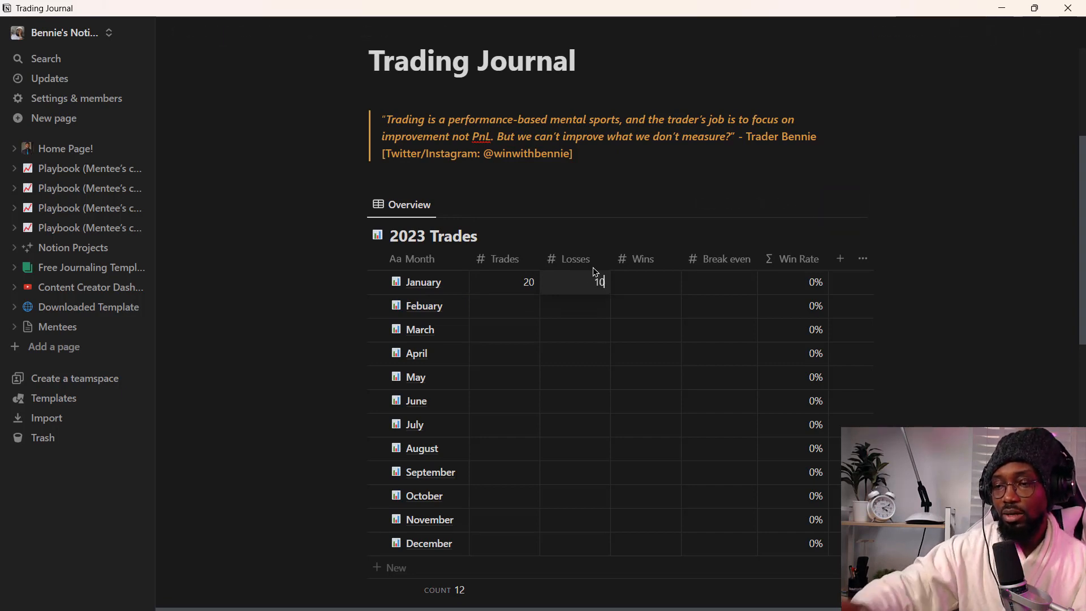
key(Return)
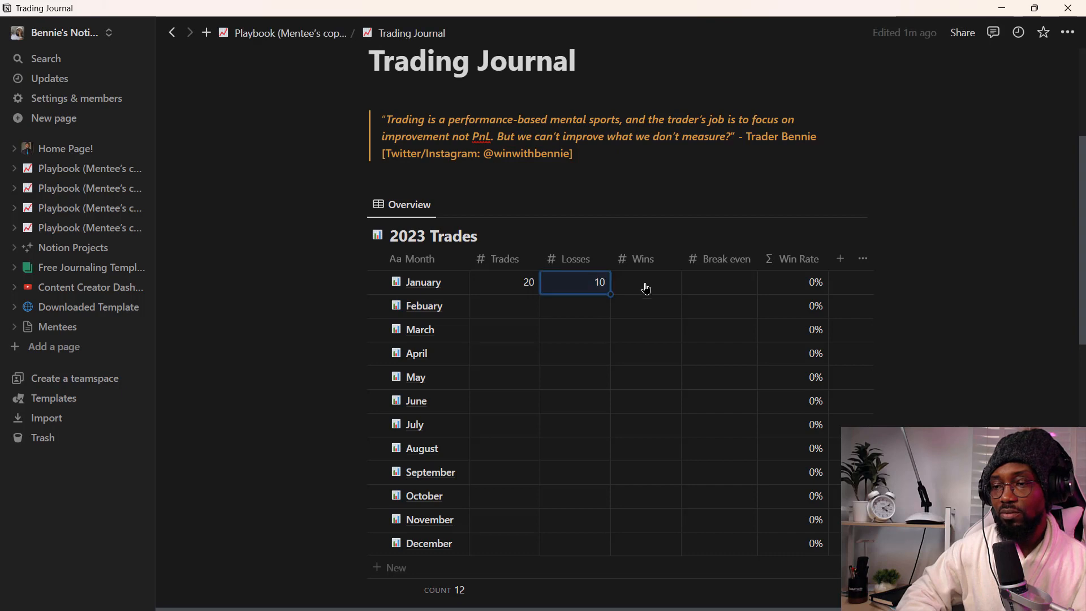
click(651, 276)
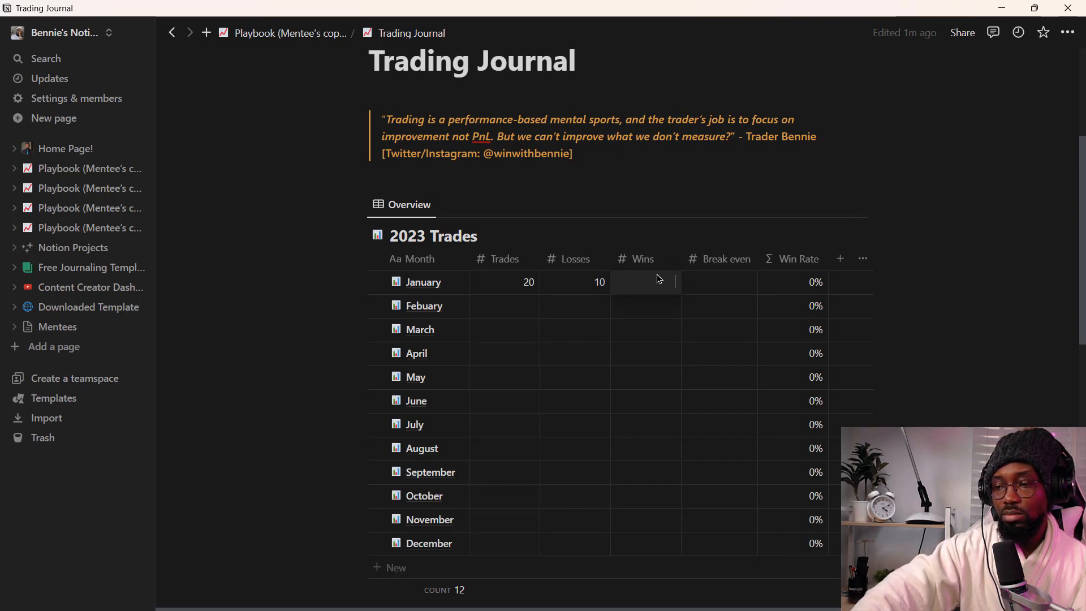
text(7)
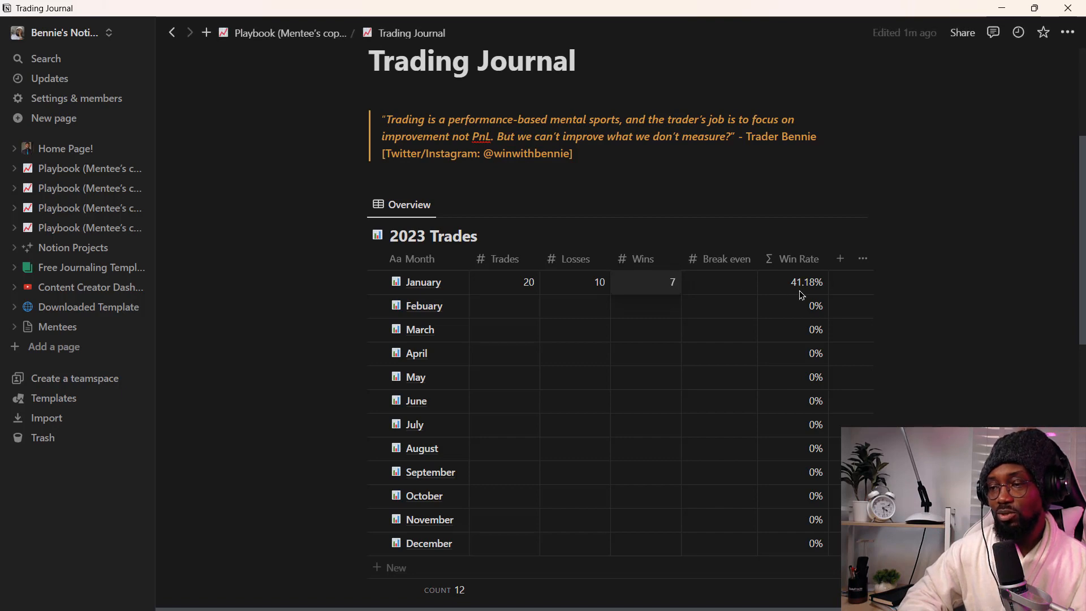
key(Escape)
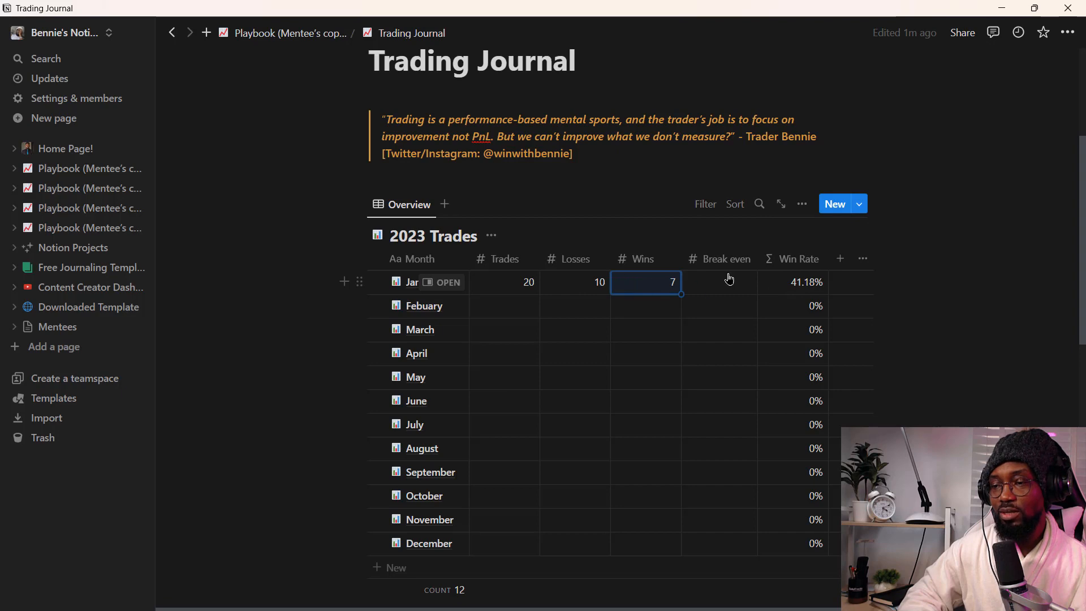
- Set the Break even value for January in the 2023 Trades table to 3
click(734, 282)
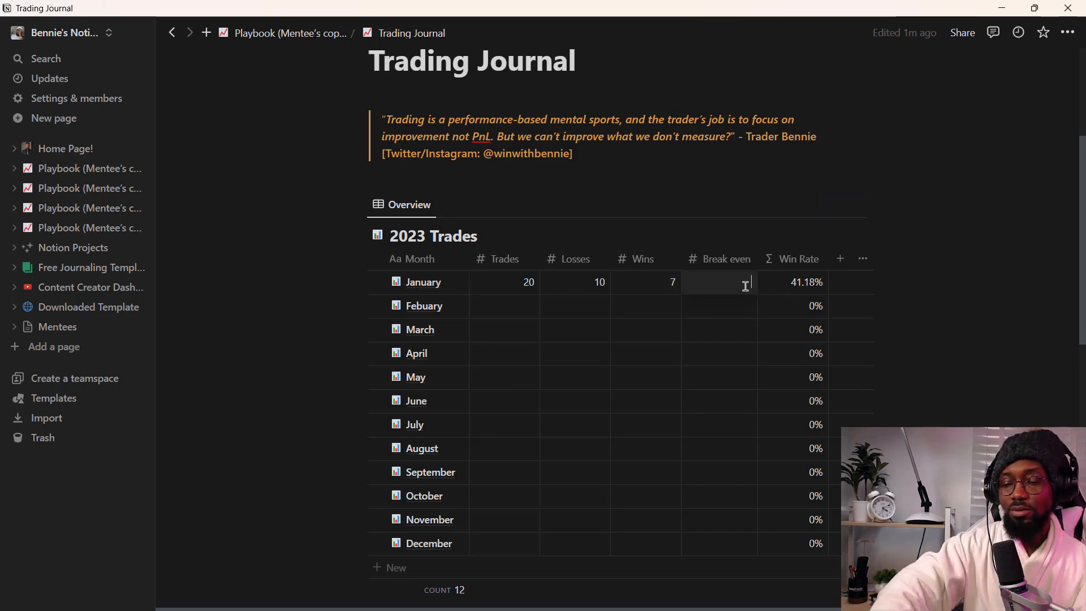
text(3)
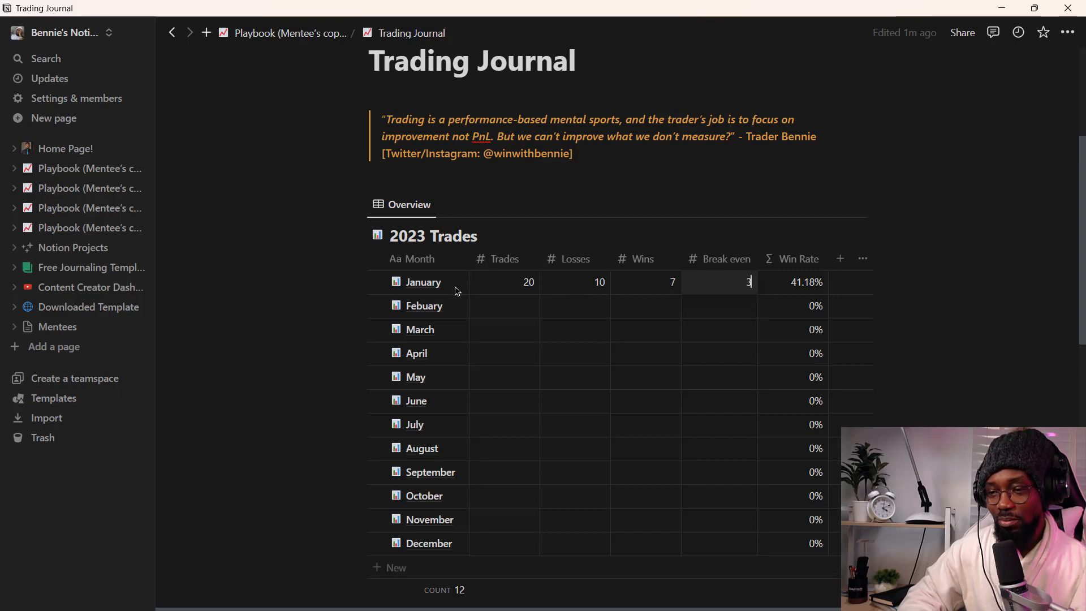
key(Escape)
- Open the January entry of the 2023 Trades table as a full page
mouse_move(425, 281)
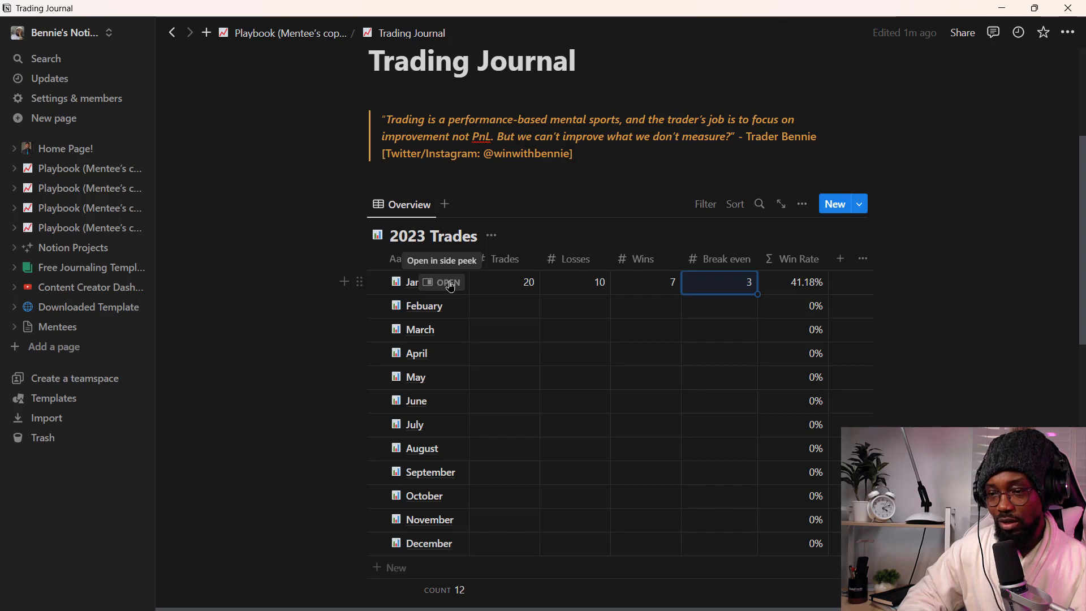
click(448, 283)
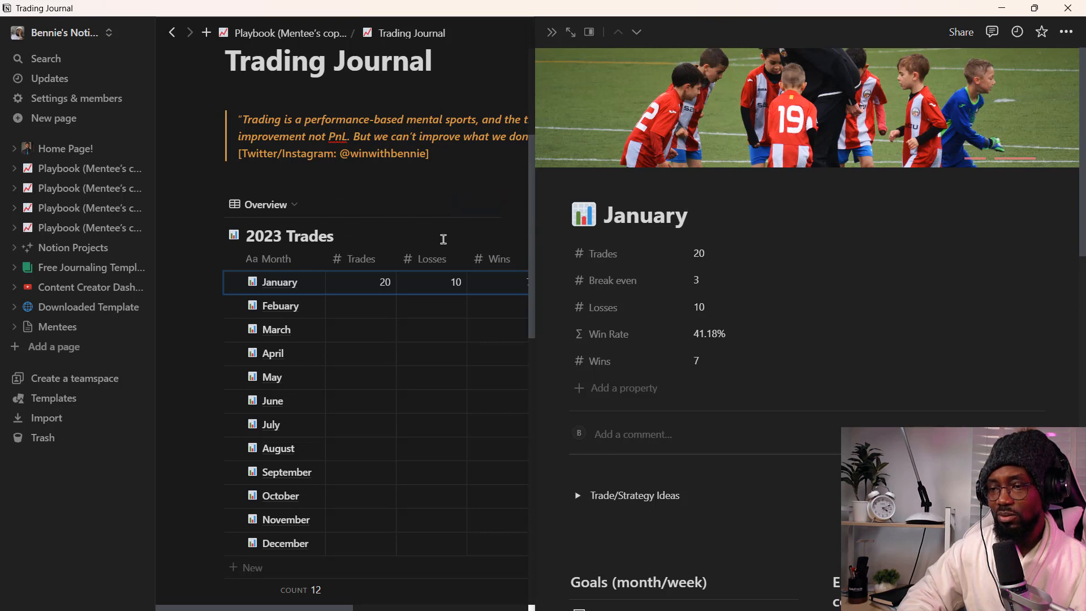
key(ctrl+backslash)
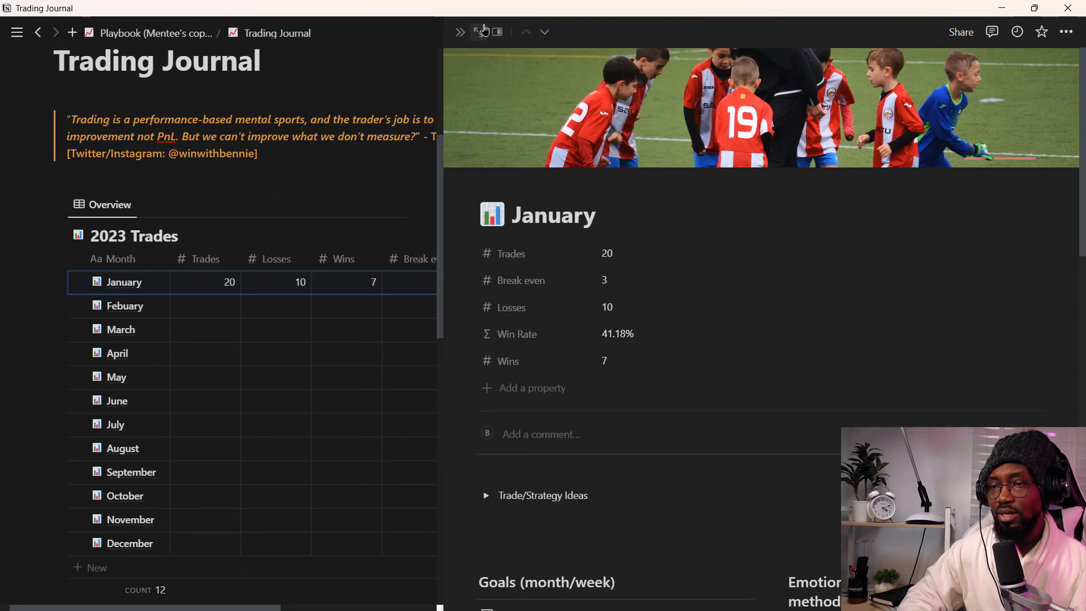
click(478, 31)
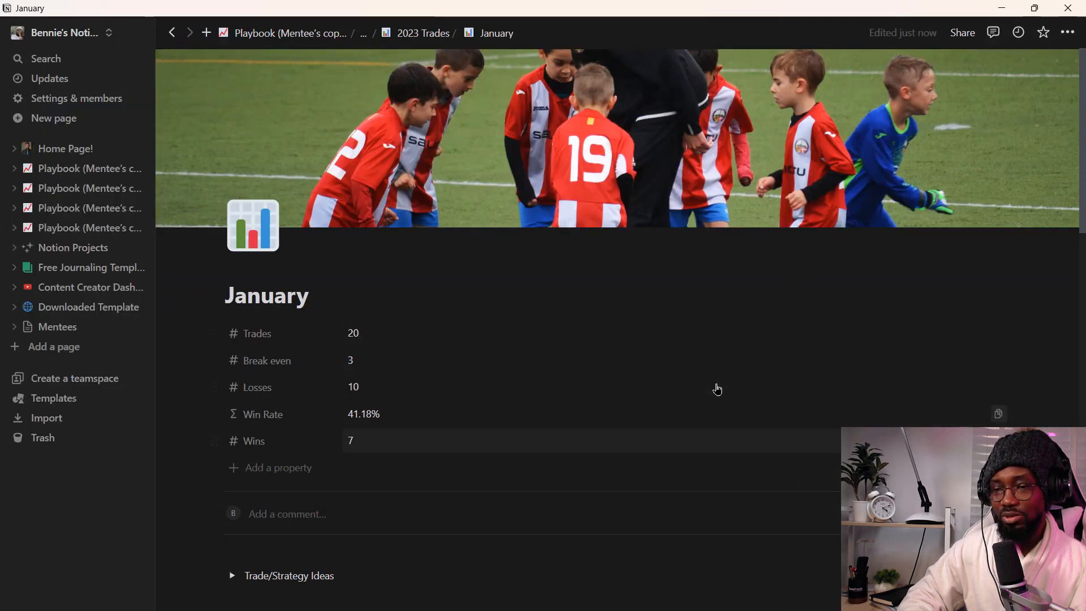
- Review the January page's properties, Trade/Strategy Ideas toggle, goals and emotions lists, and the Statistics table
scroll(717, 389, down, 1)
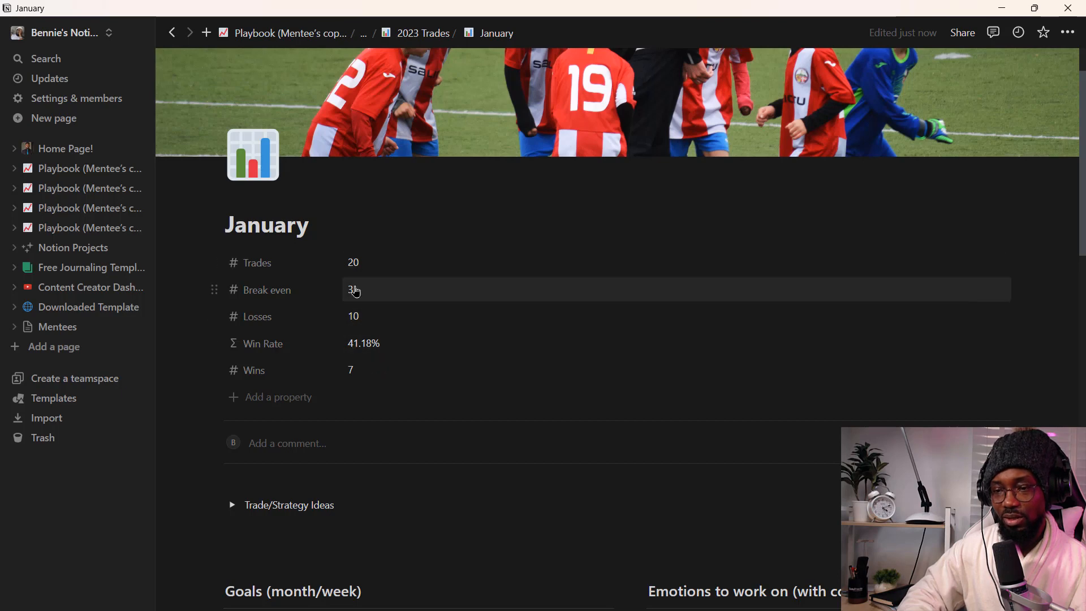
scroll(376, 383, down, 7)
scroll(376, 383, up, 4)
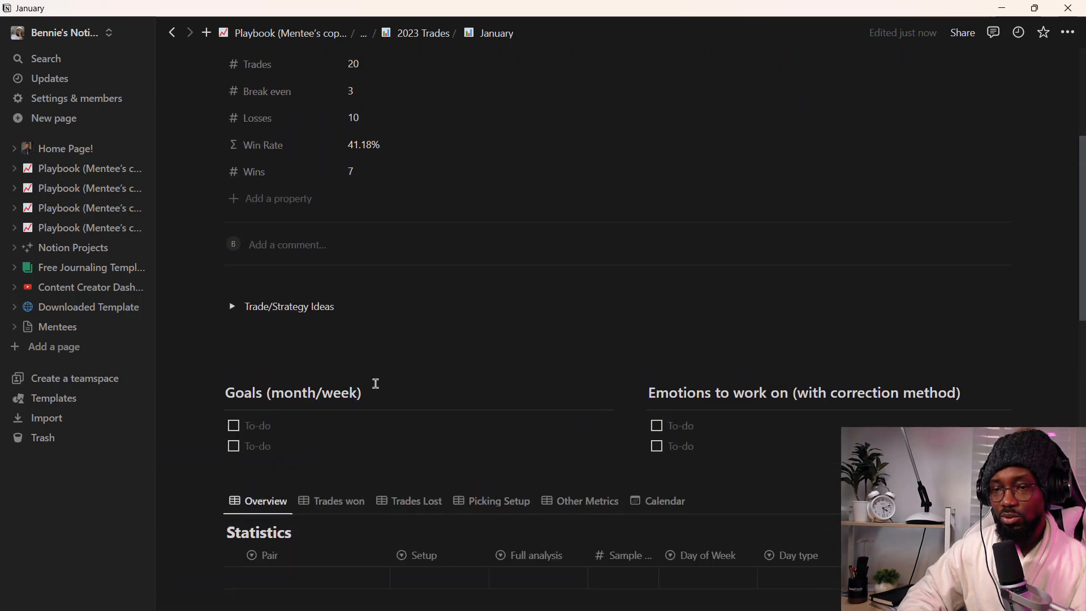
scroll(395, 373, up, 1)
scroll(429, 370, down, 1)
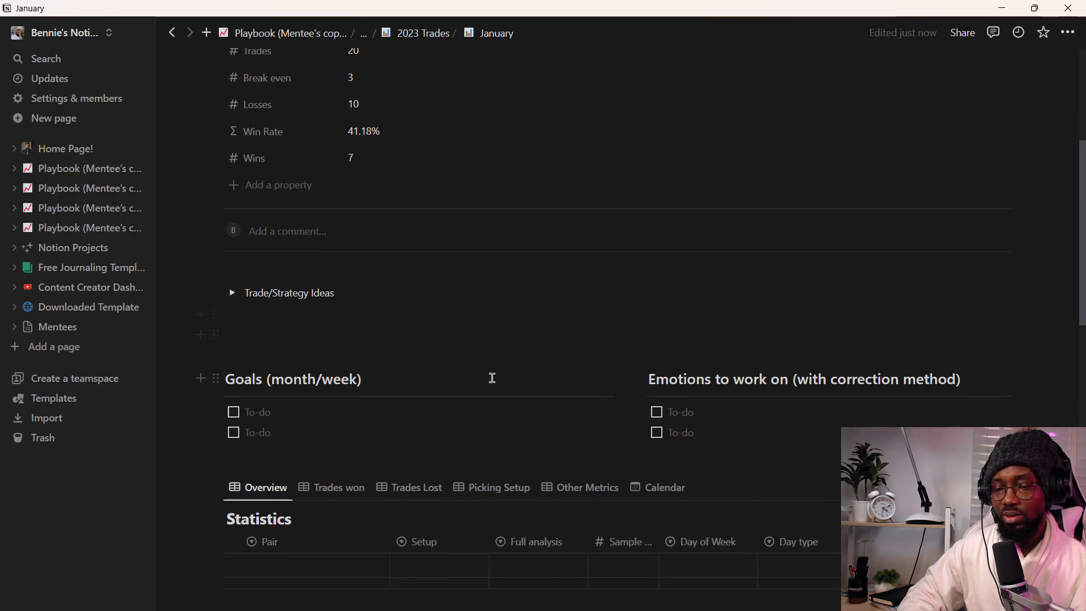
scroll(492, 376, down, 3)
scroll(520, 328, up, 2)
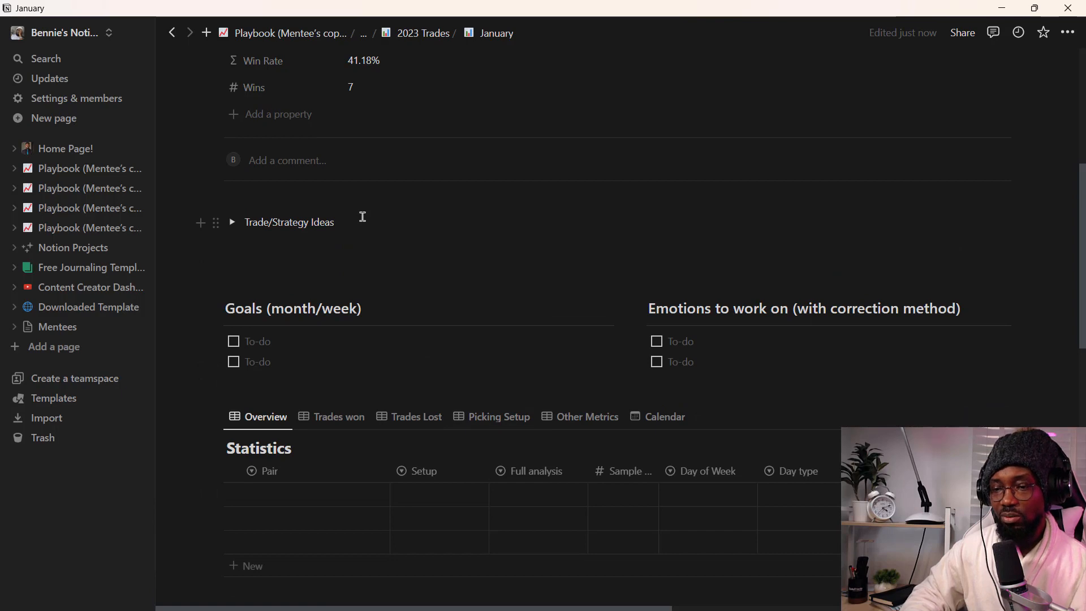
scroll(364, 217, down, 2)
scroll(363, 213, up, 1)
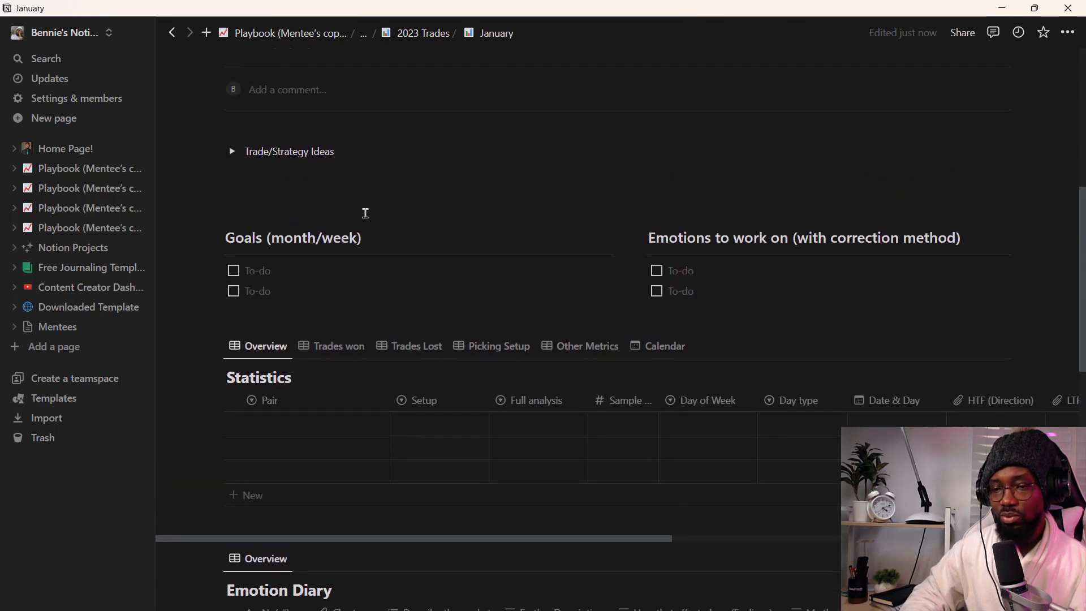
scroll(655, 344, down, 1)
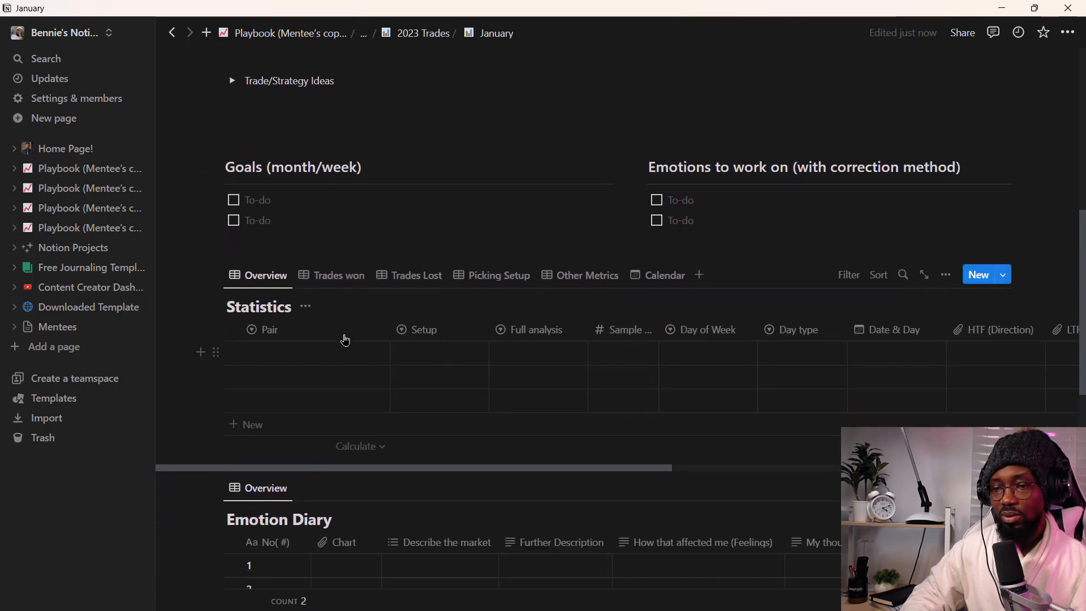
scroll(424, 226, up, 1)
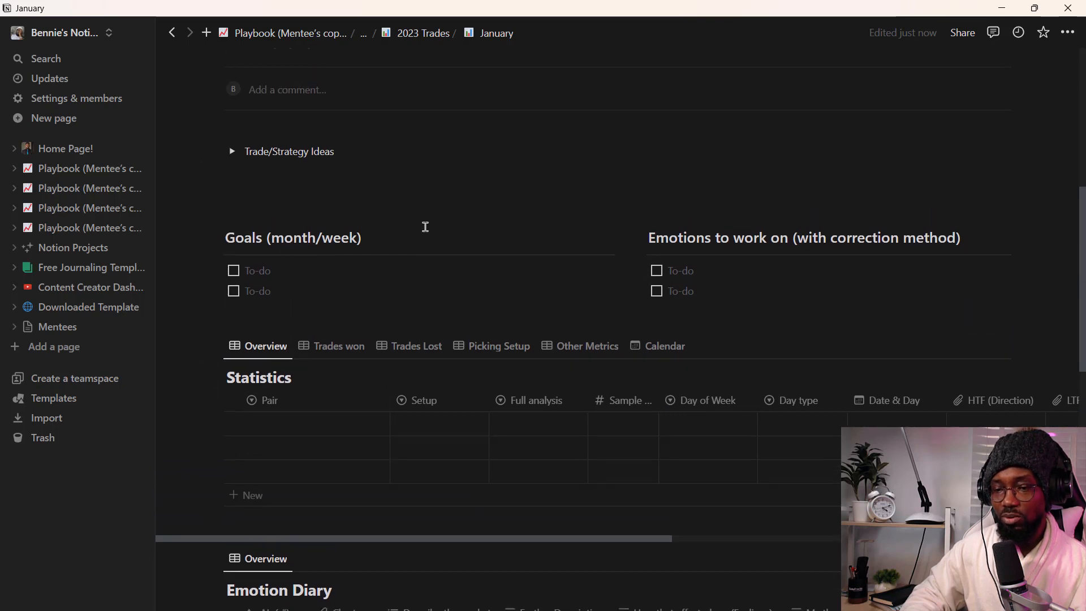
- Examine the first to-dos under Goals (month/week) and Emotions to work on, plus the Statistics table beneath them
click(291, 268)
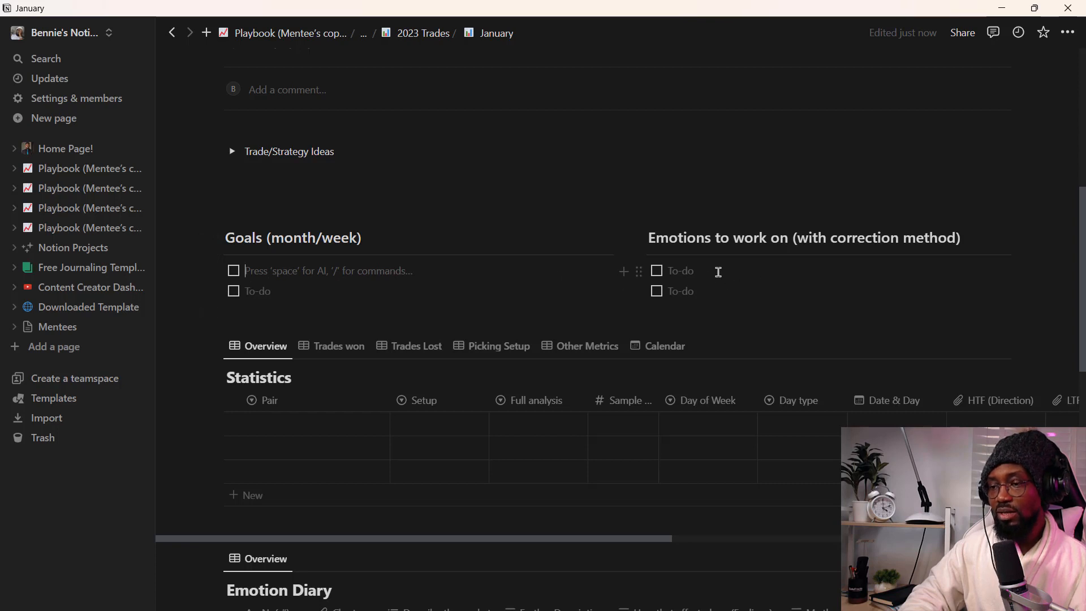
click(716, 272)
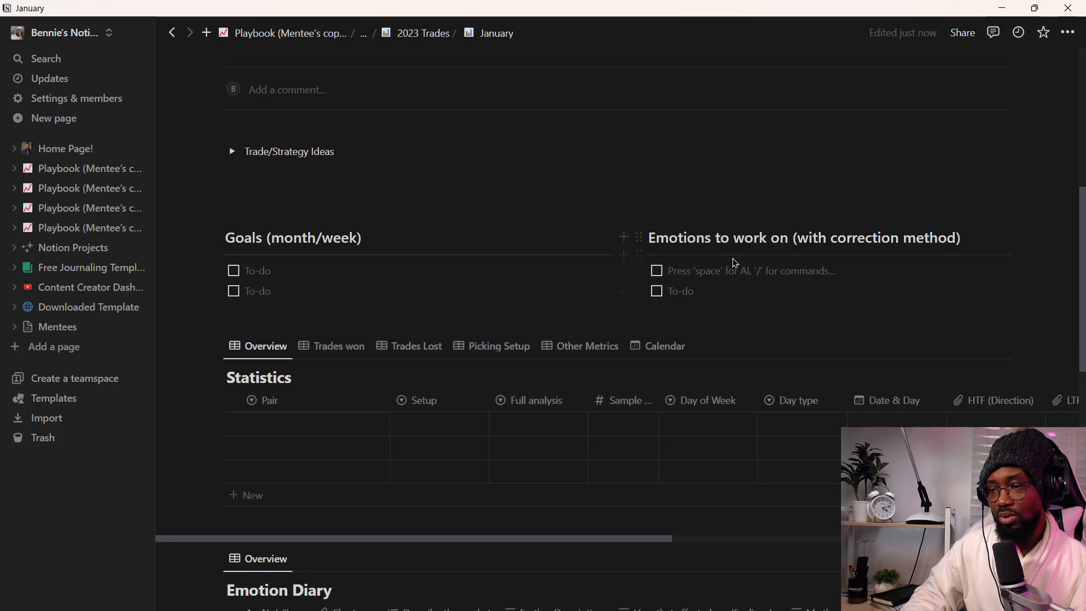
scroll(429, 339, down, 3)
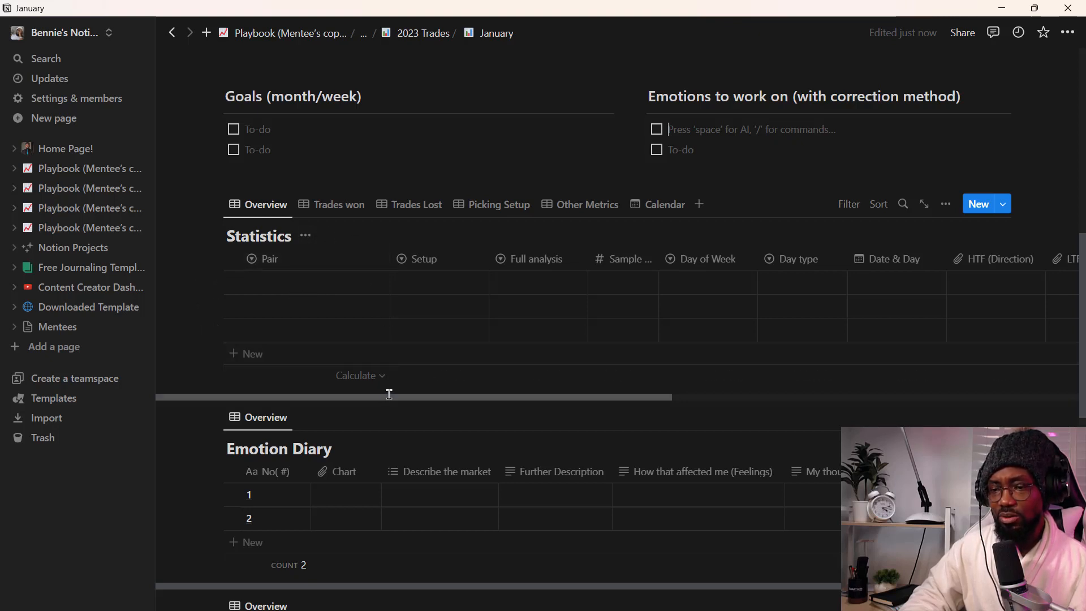
drag(388, 396, 296, 409)
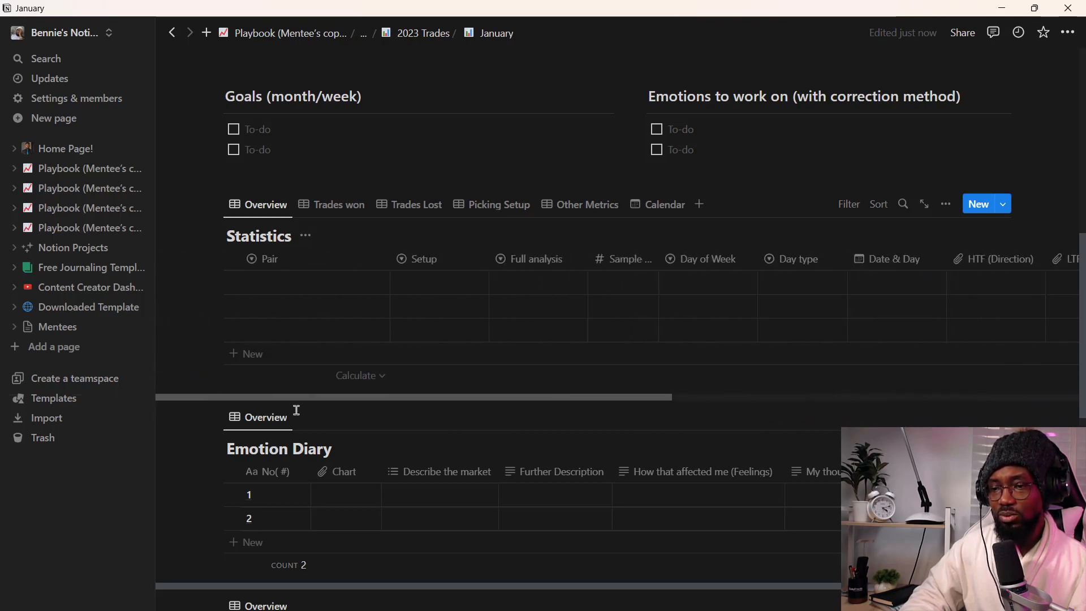
- Look through the currency pair options for the first Statistics row, leaving the Pair cell empty
click(285, 284)
scroll(342, 390, down, 5)
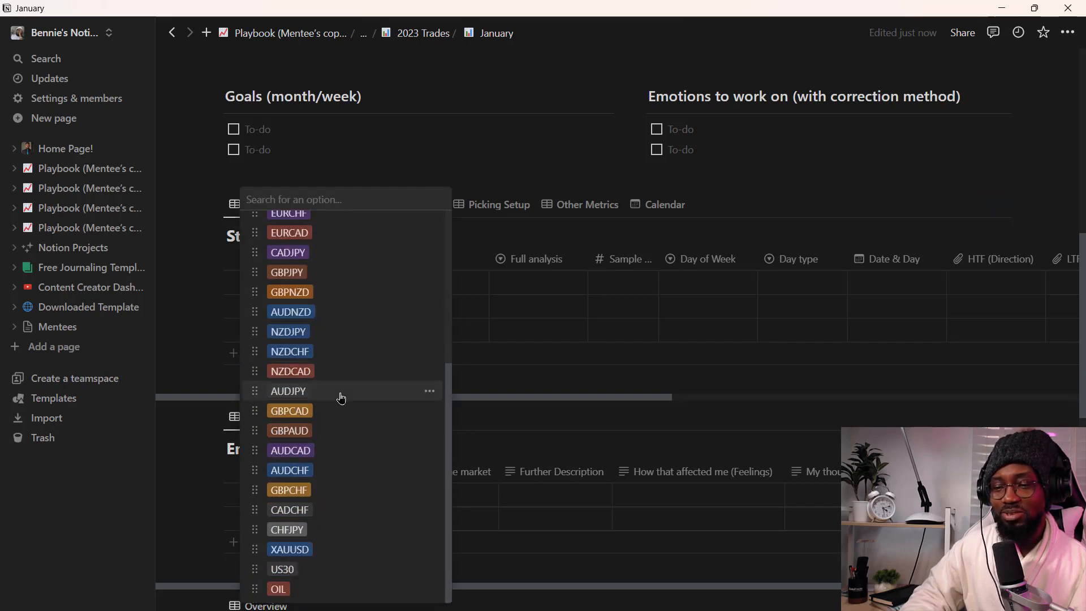
scroll(337, 392, up, 5)
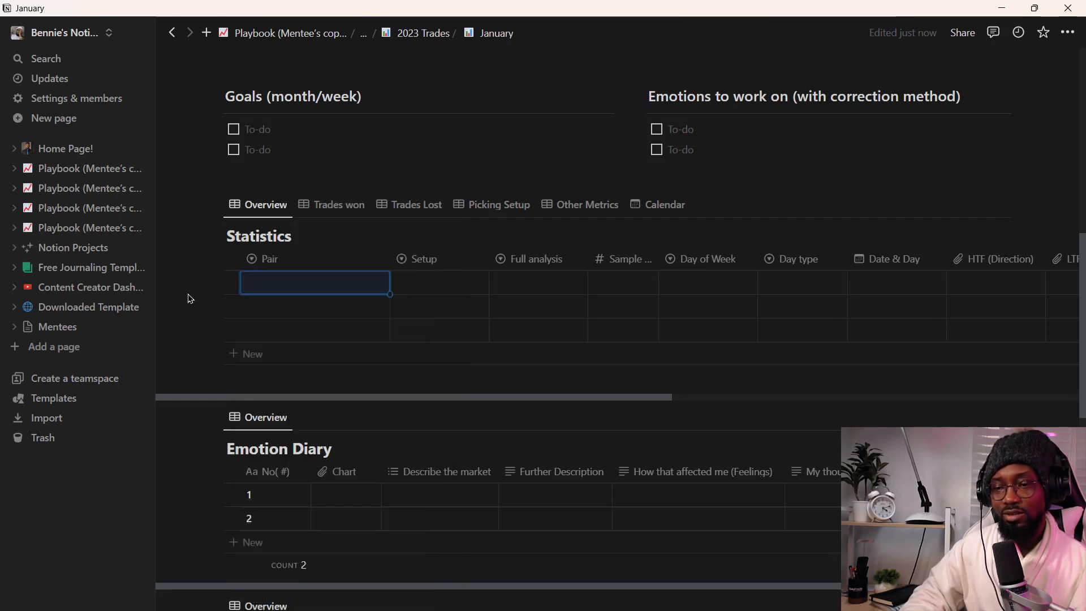
key(Escape)
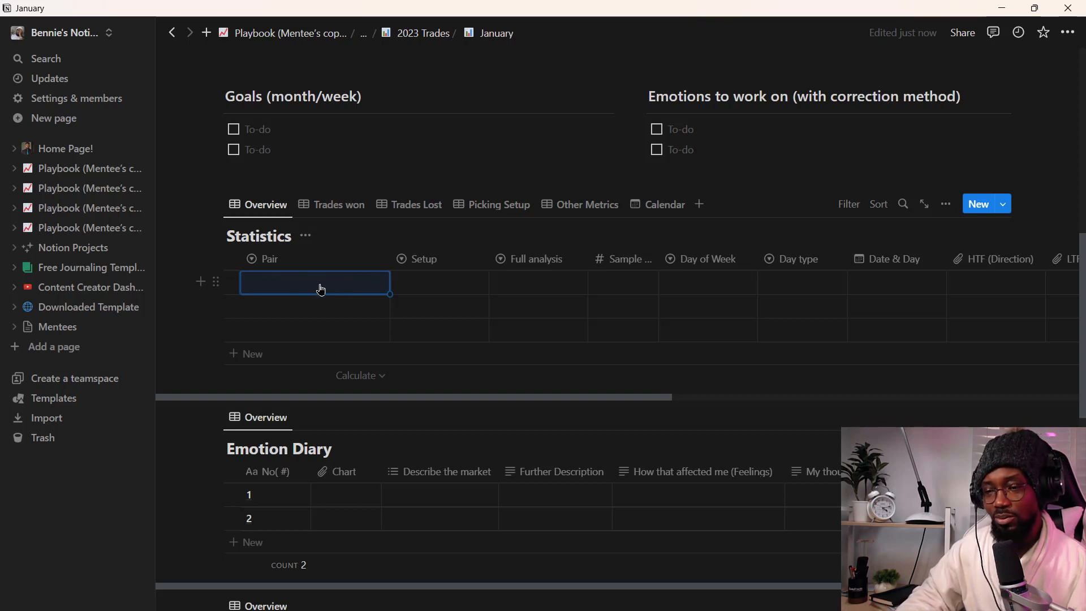
- Check the strategy options offered for the Setup cell in the first Statistics row
click(431, 285)
click(431, 284)
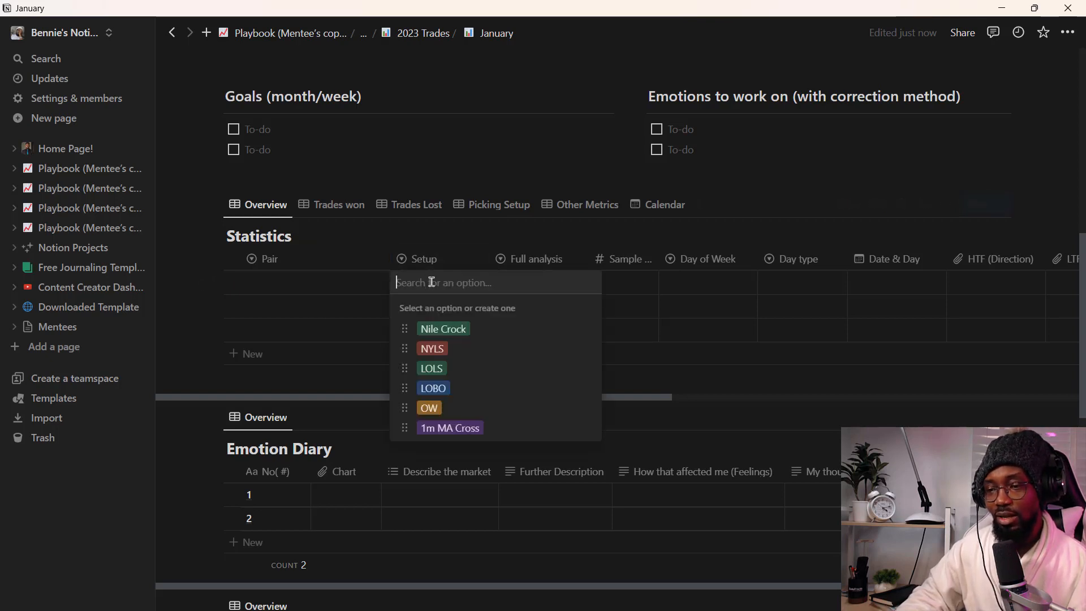
key(Escape)
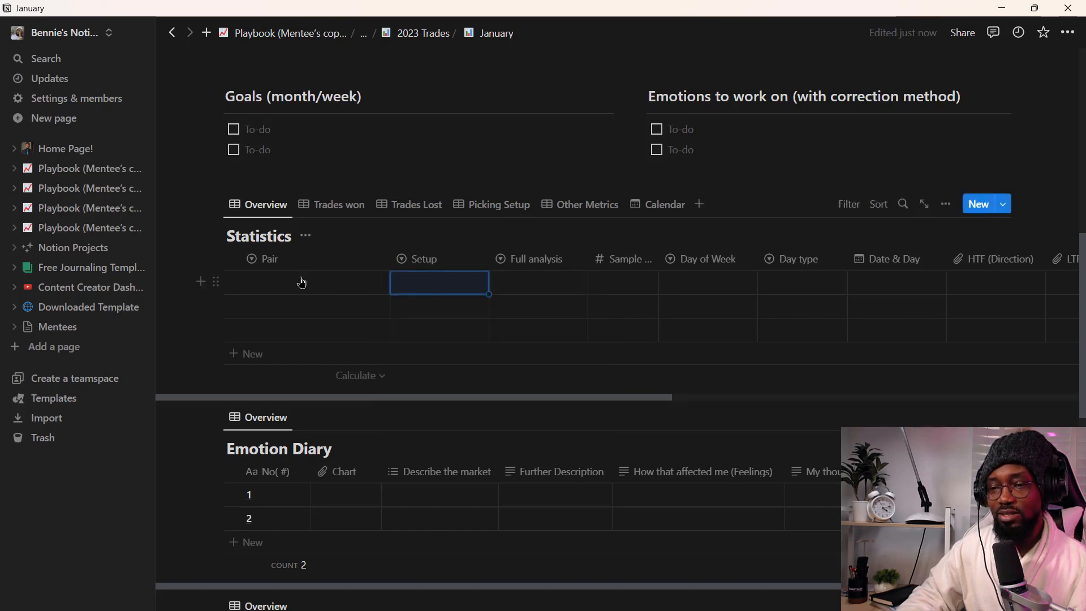
click(432, 284)
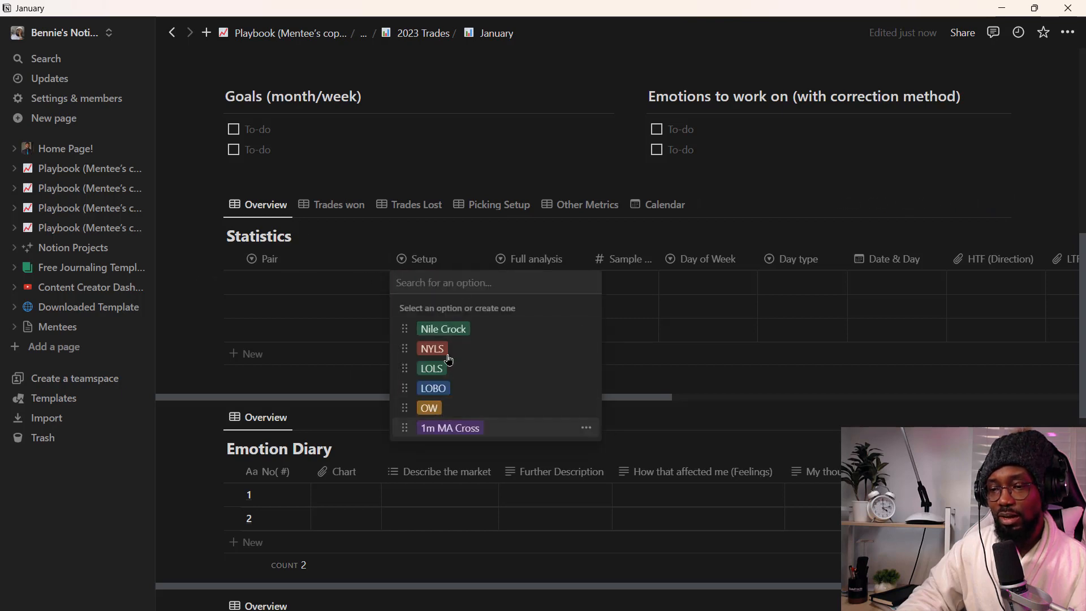
- Delete the NYLS option from the Setup property of the Statistics table and close the property editor
click(445, 262)
click(443, 259)
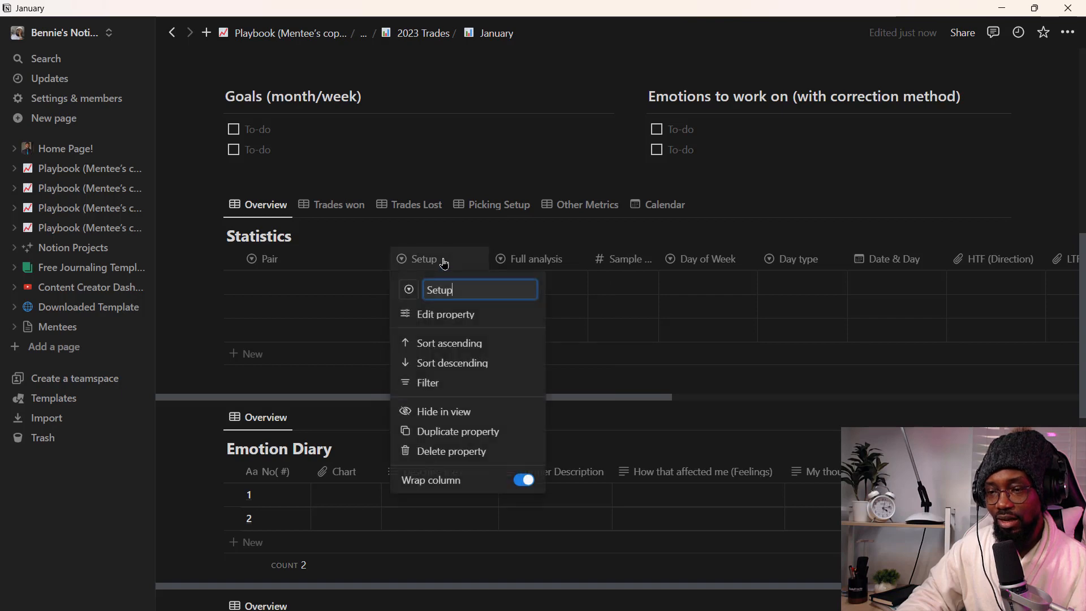
click(448, 315)
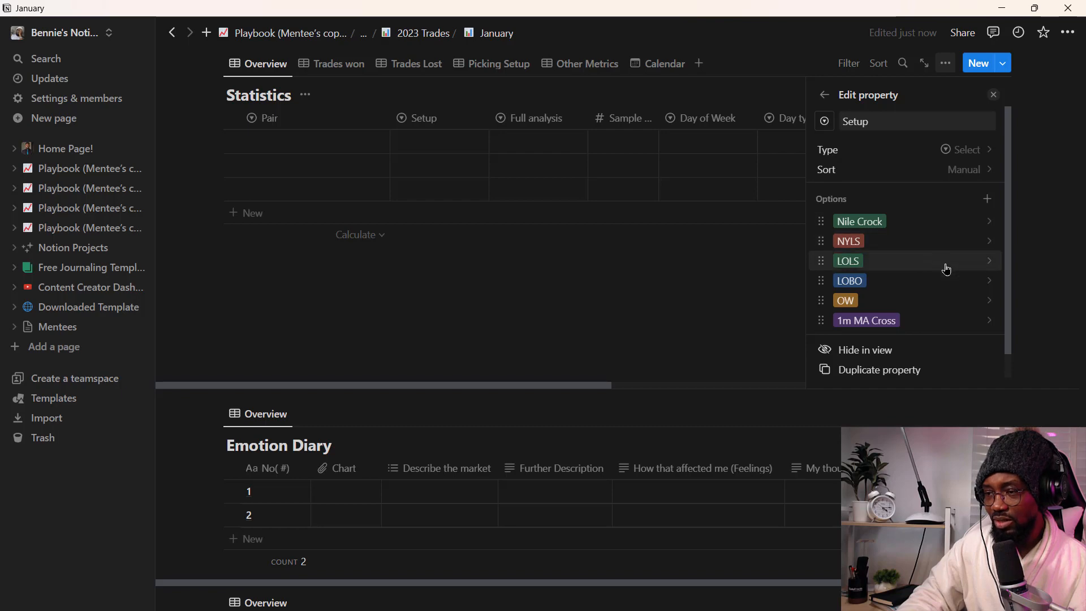
click(988, 241)
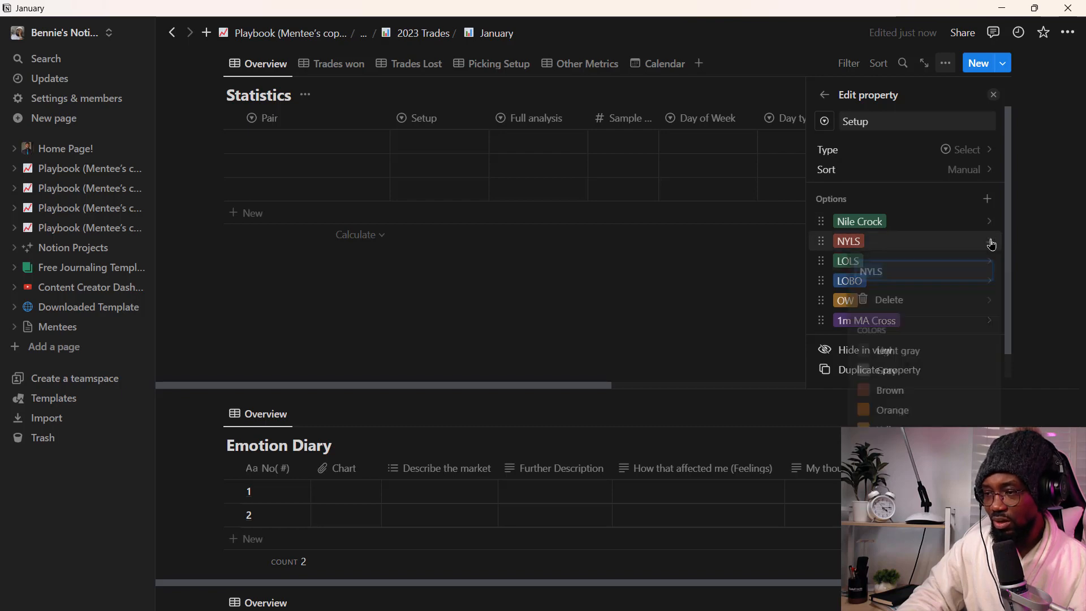
click(898, 306)
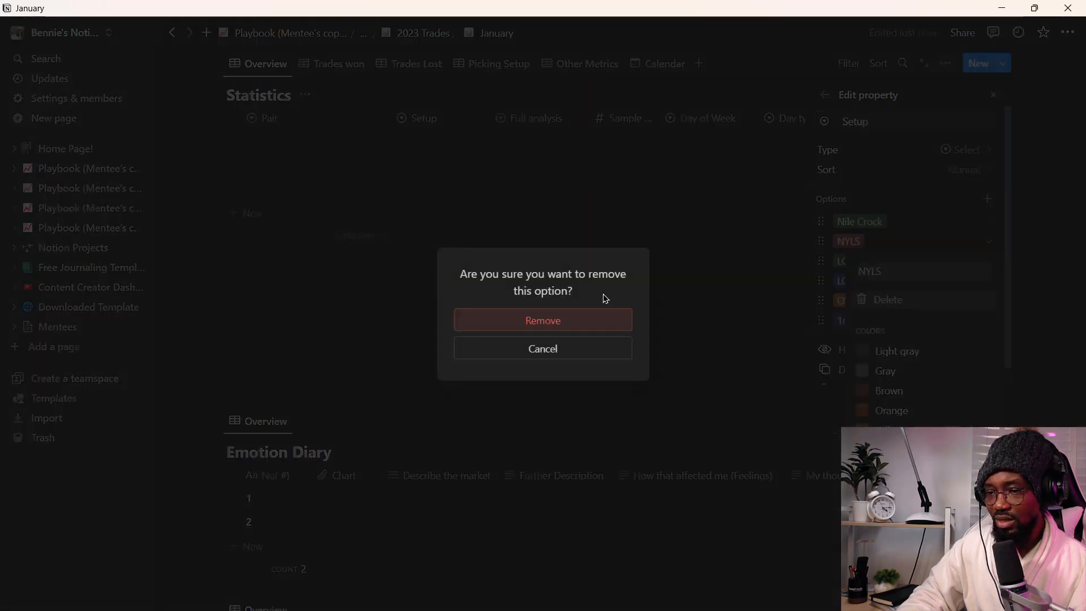
click(555, 320)
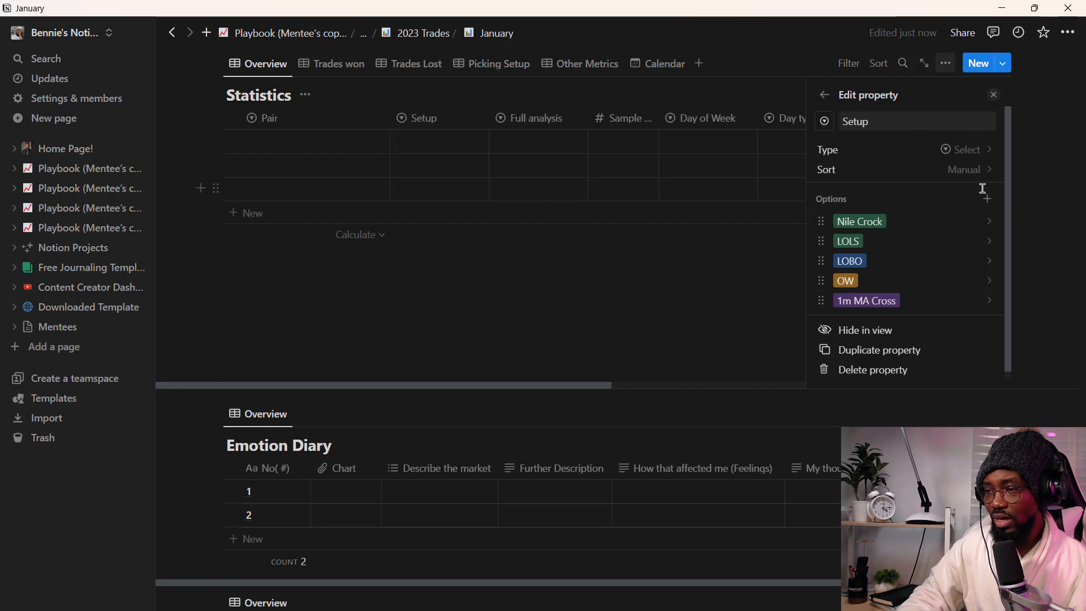
click(687, 263)
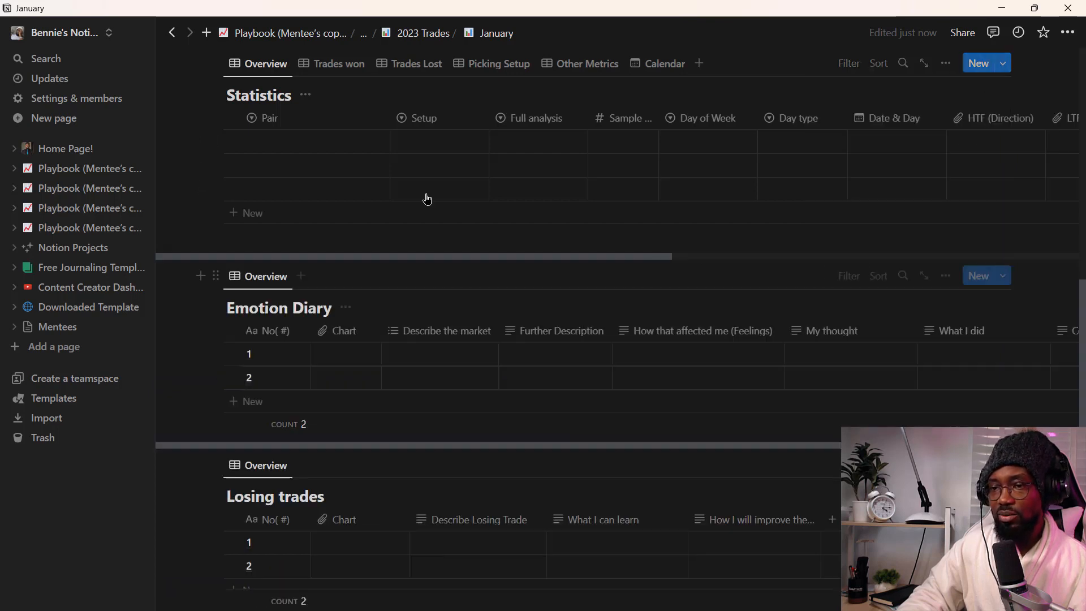
- Check the options offered in the first Statistics row for Setup and Full analysis without choosing any
click(419, 146)
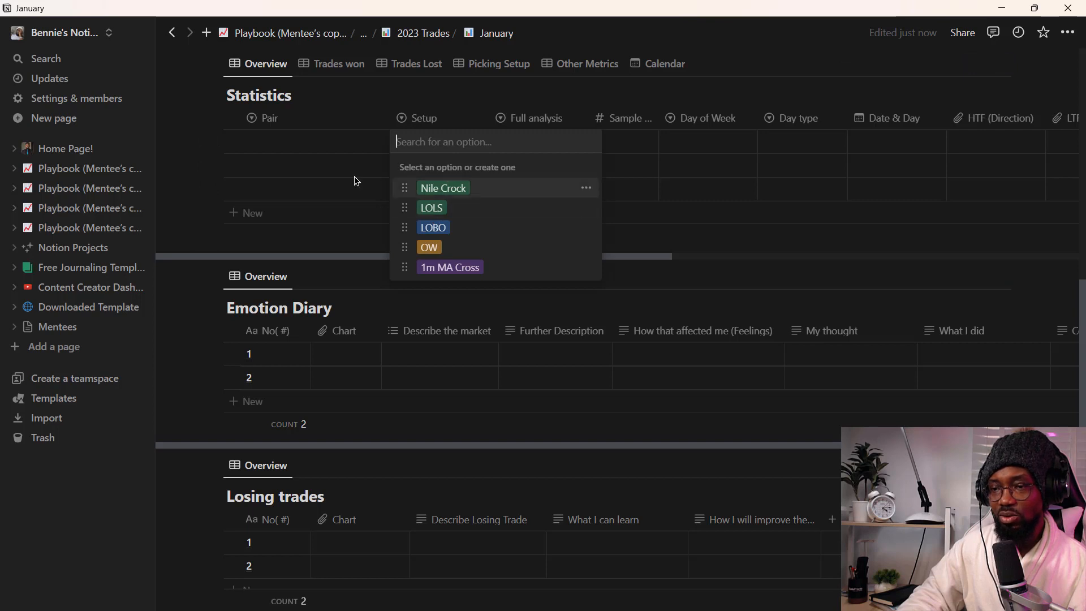
key(Escape)
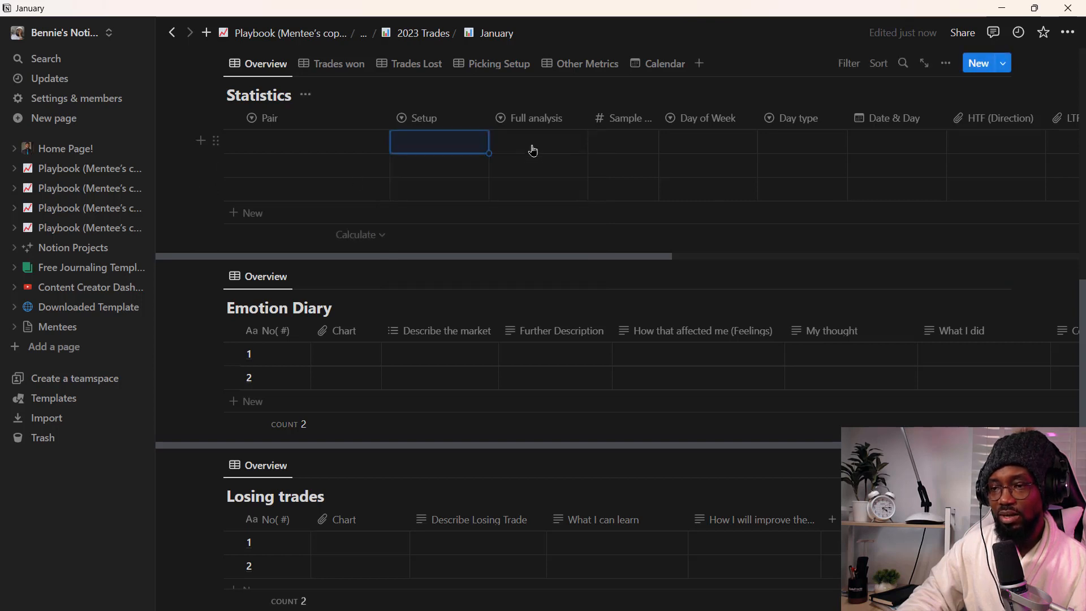
click(532, 147)
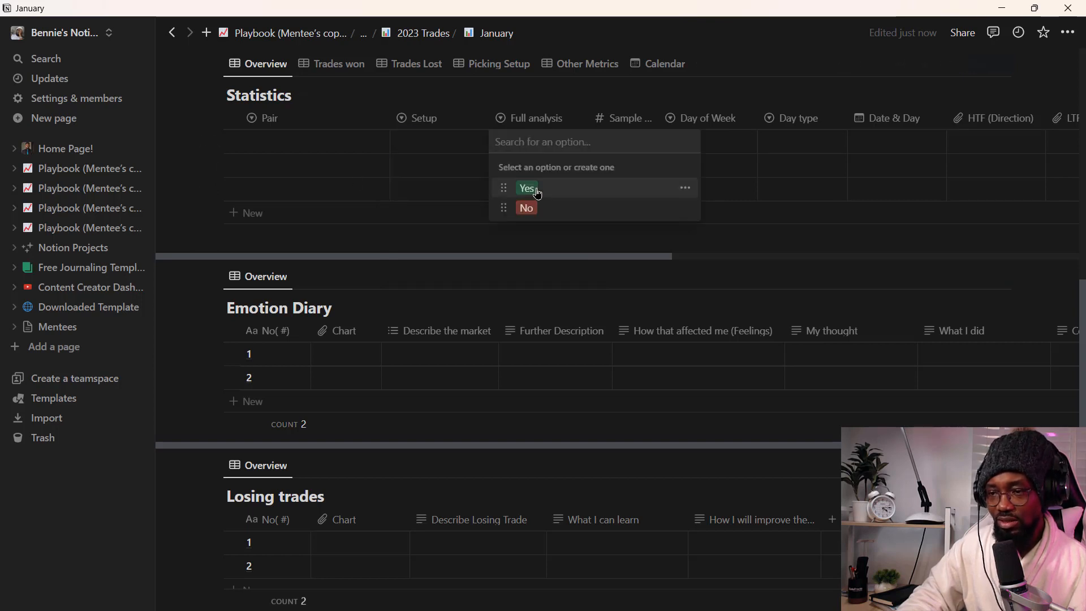
click(759, 162)
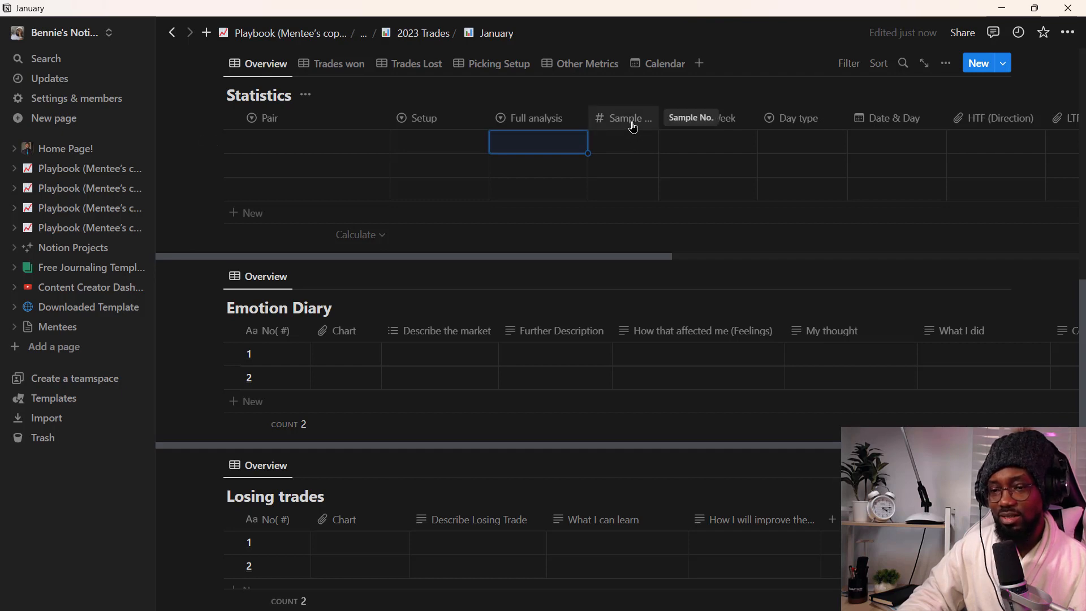
- Move the Sample No. column to the front of the Statistics table and number its first two rows 1 and 2
drag(633, 117, 239, 130)
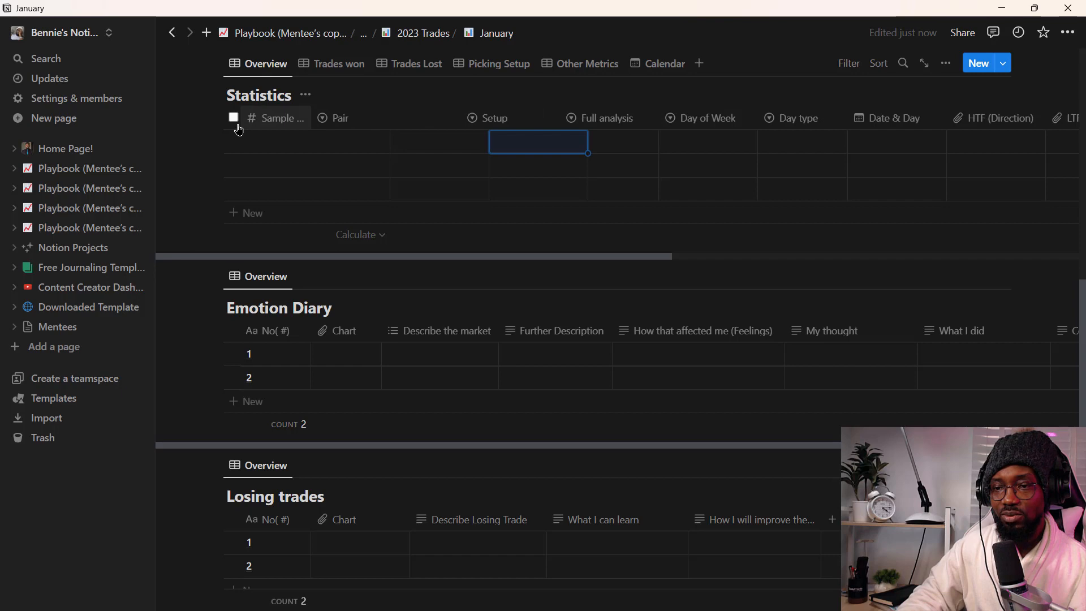
click(283, 142)
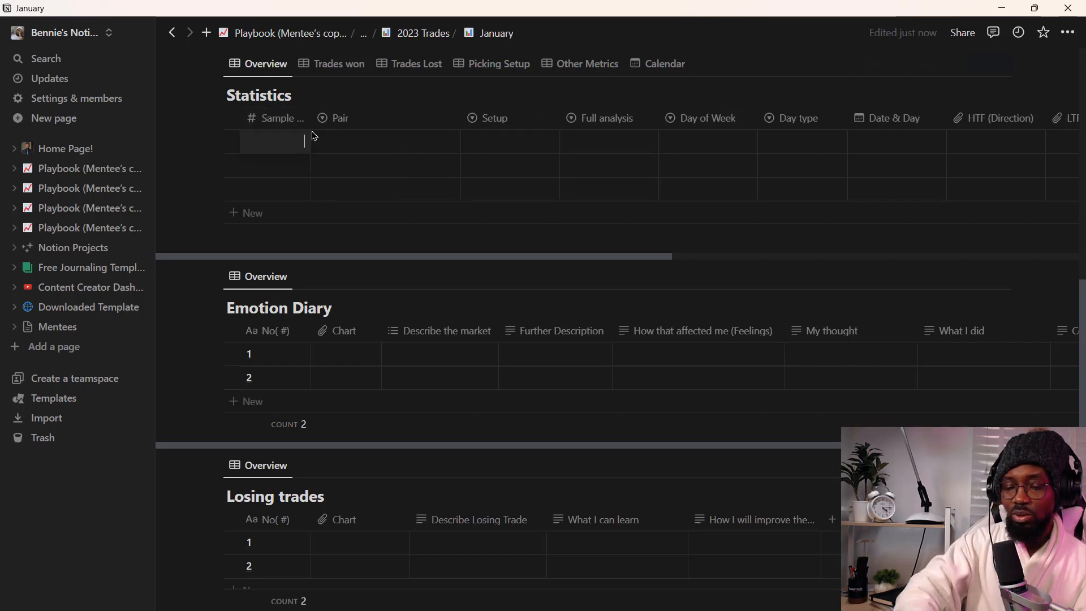
text(1)
key(Down)
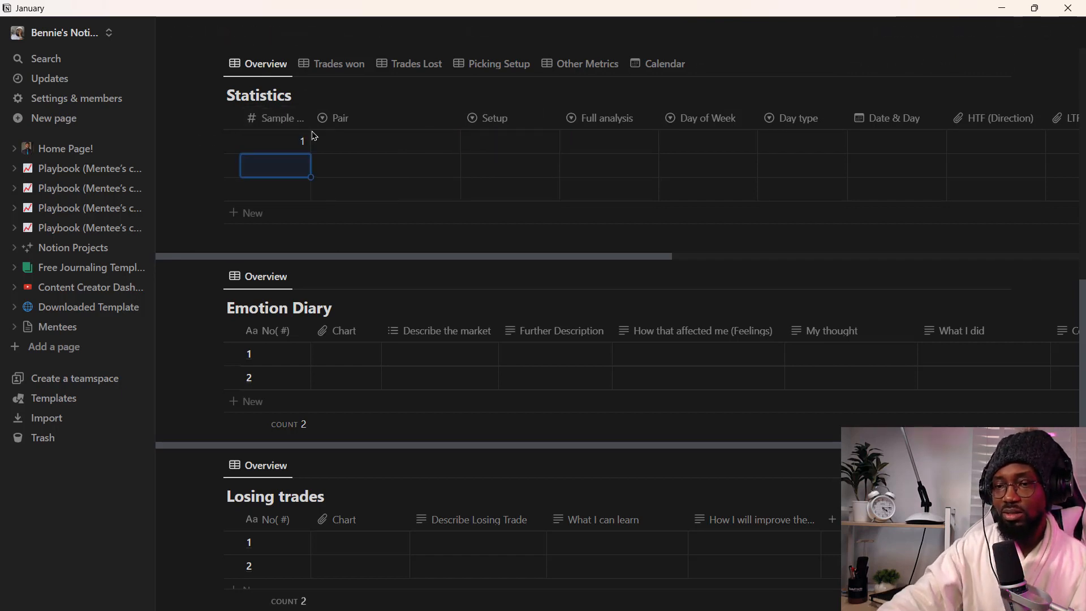
click(283, 165)
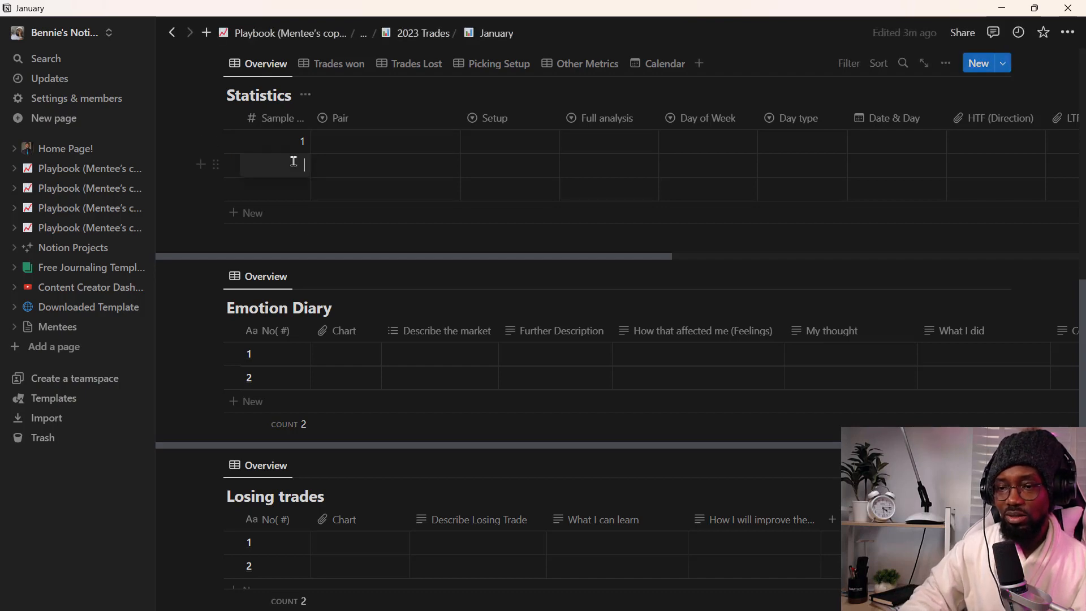
text(2)
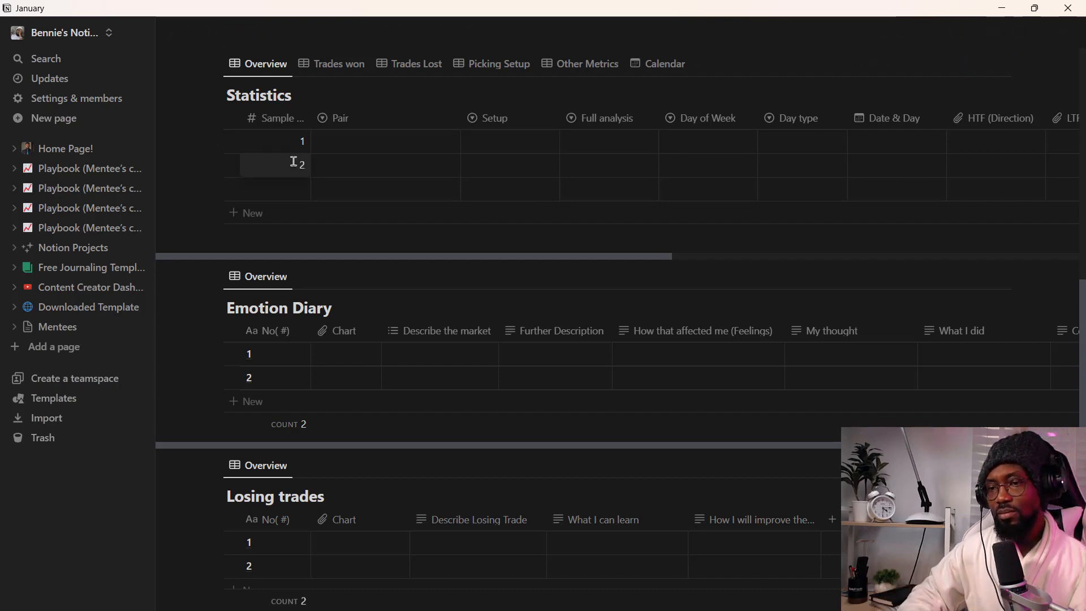
key(Escape)
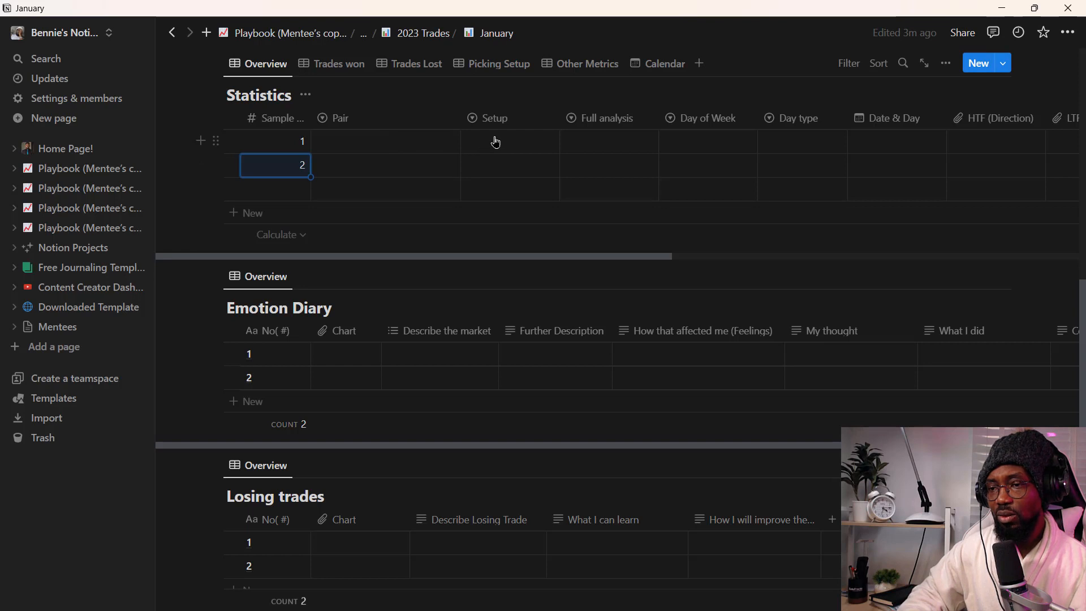
- Check the Full analysis options for sample 1 in the Statistics table without choosing any
click(496, 141)
click(650, 150)
click(641, 144)
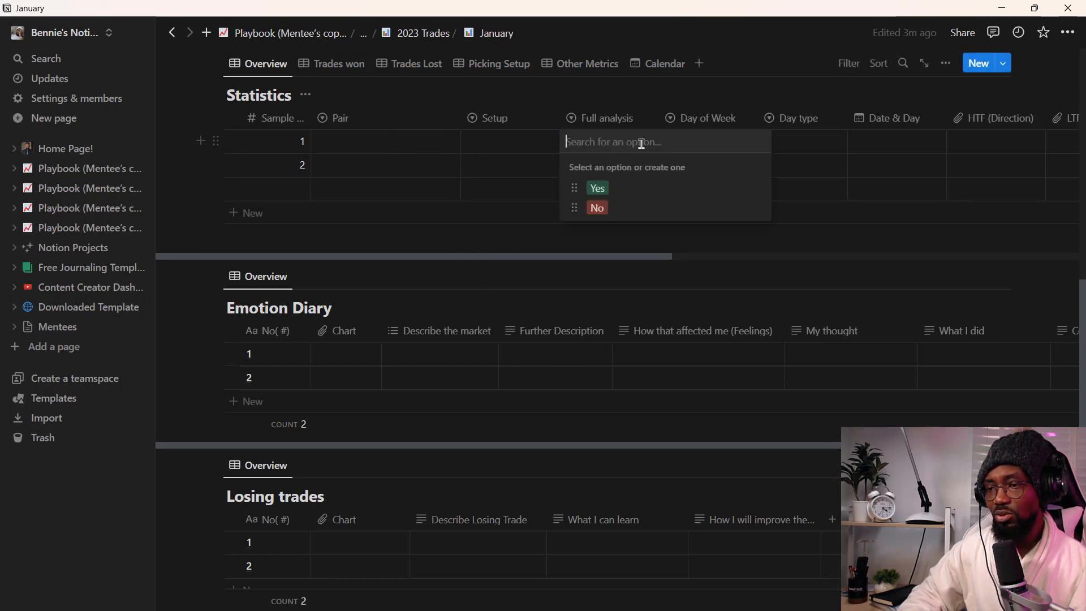
key(Escape)
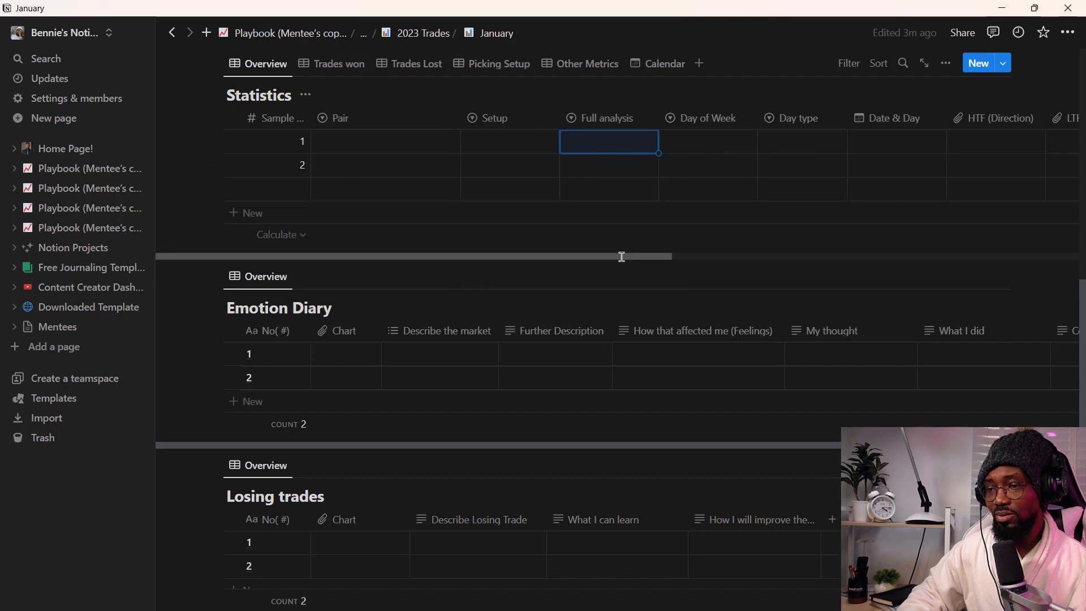
- Review the options offered for Day of Week and Day type in the first Statistics row, leaving both cells empty
drag(628, 256, 685, 248)
mouse_move(687, 244)
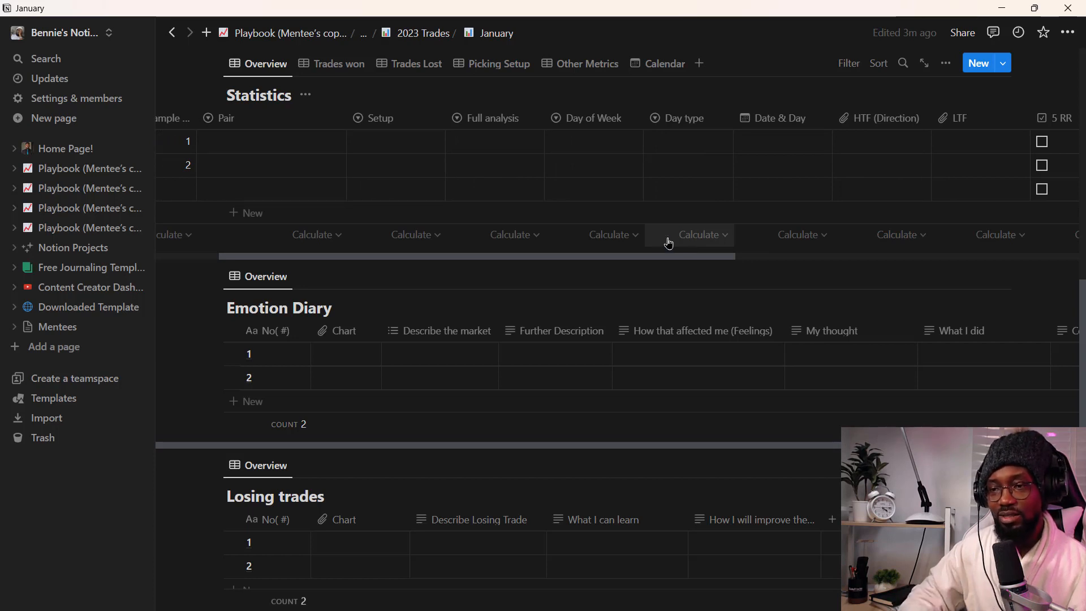
click(588, 145)
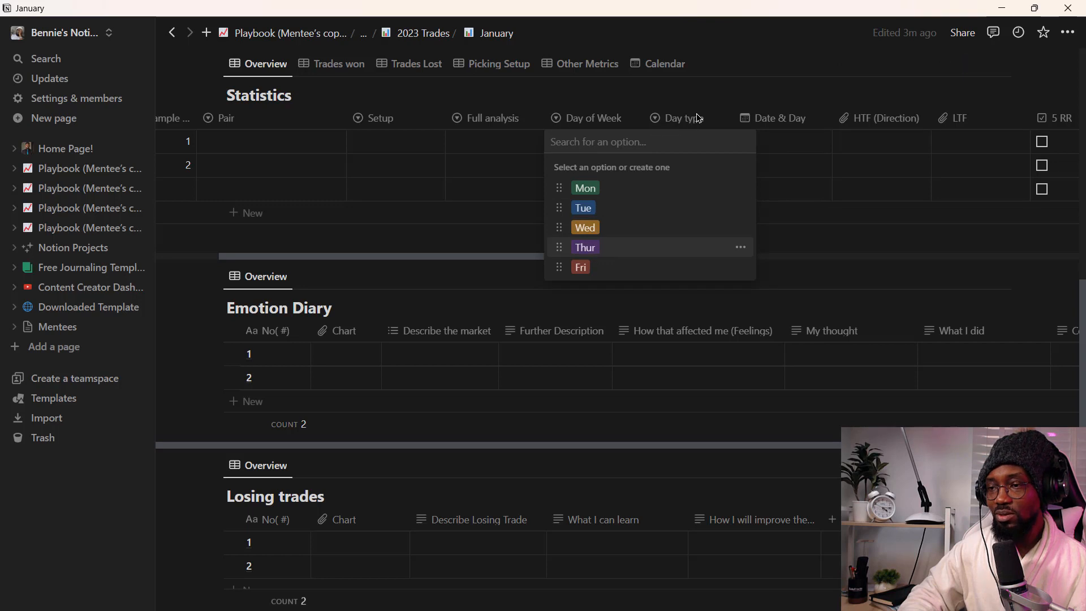
key(Escape)
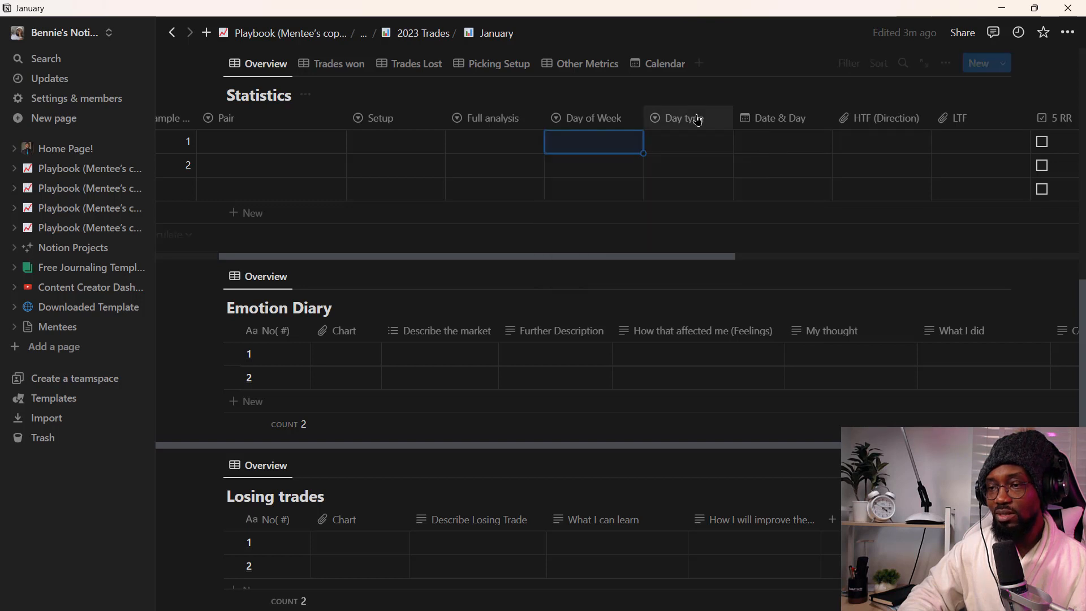
click(674, 145)
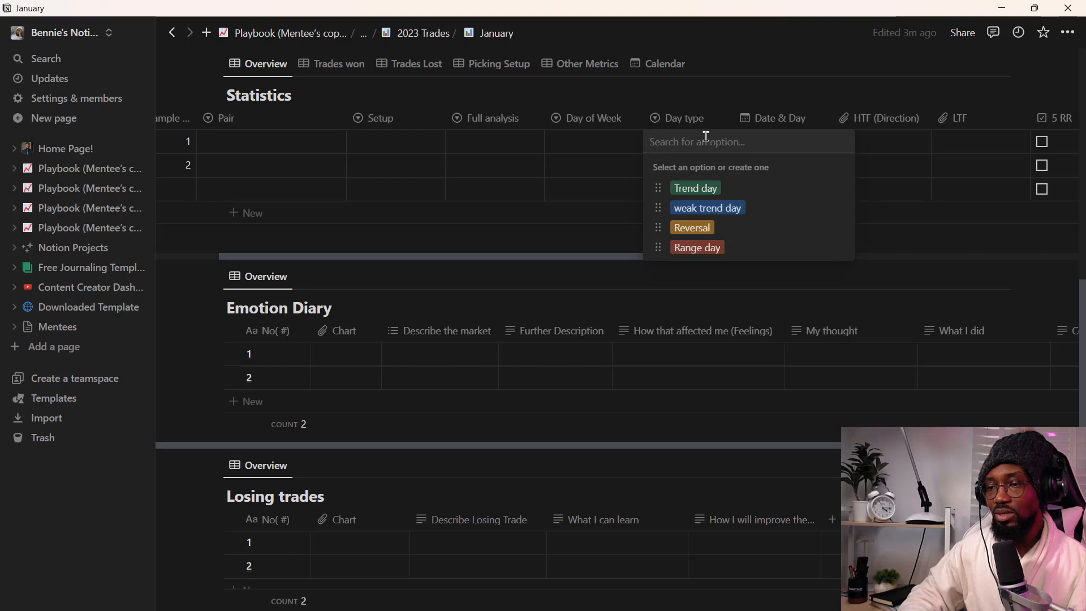
key(Escape)
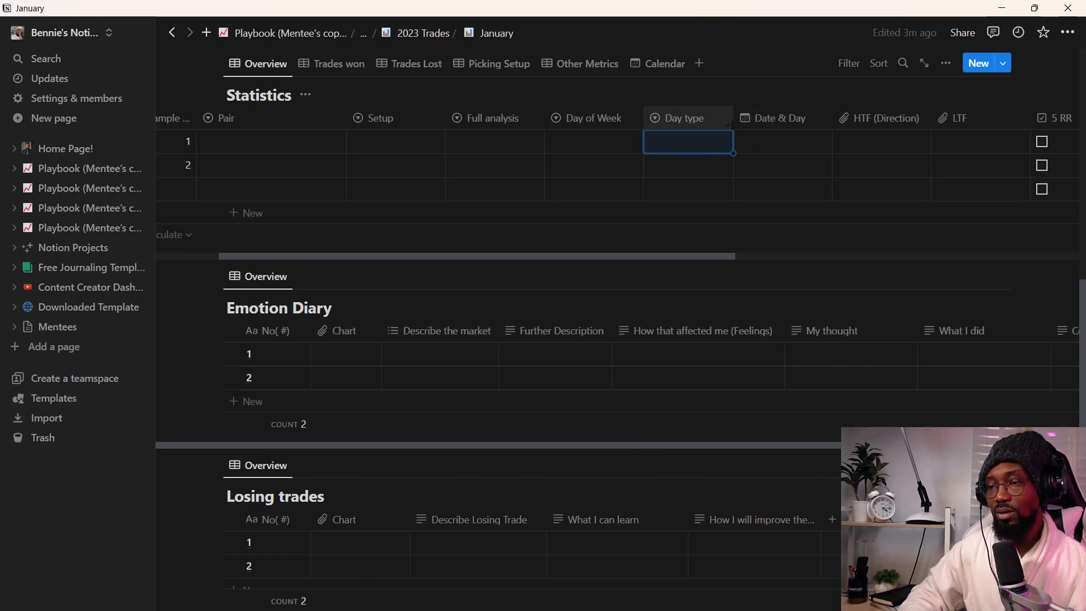
- Delete the Day type property from the Statistics table and confirm the deletion
click(690, 117)
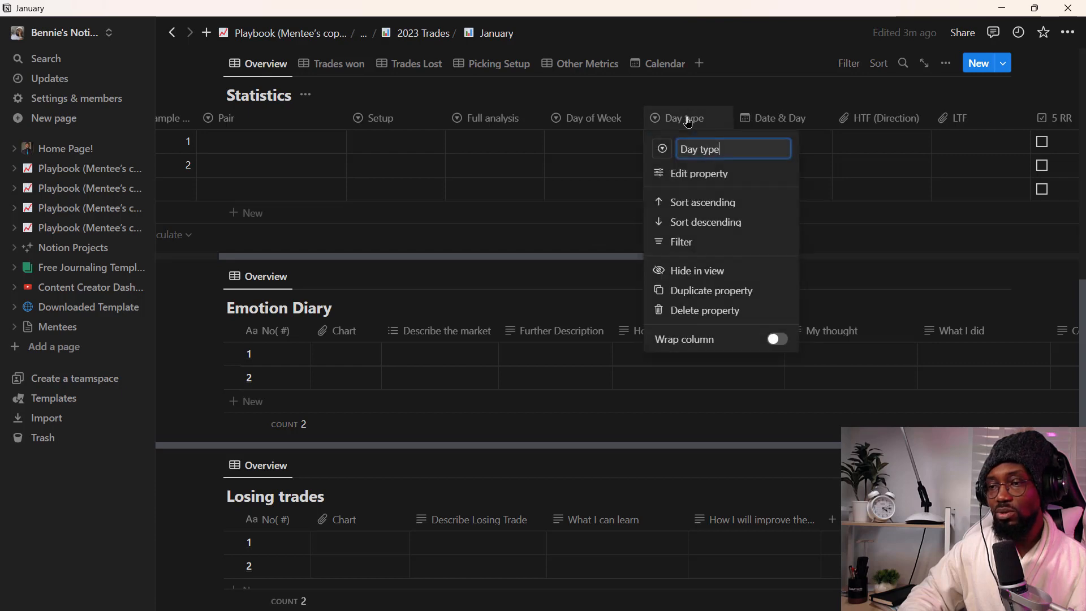
click(696, 310)
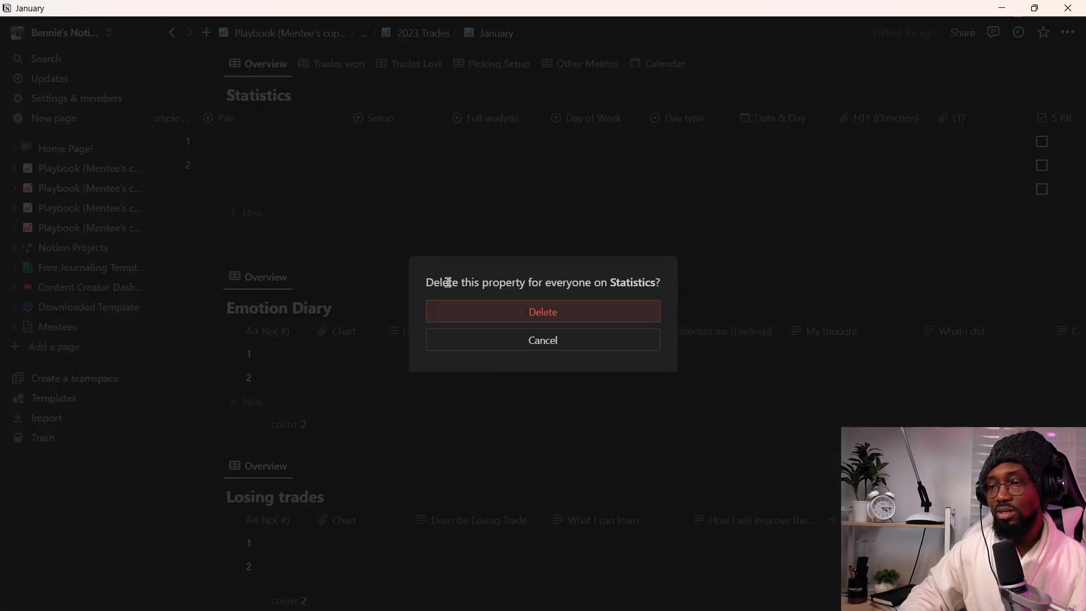
click(525, 321)
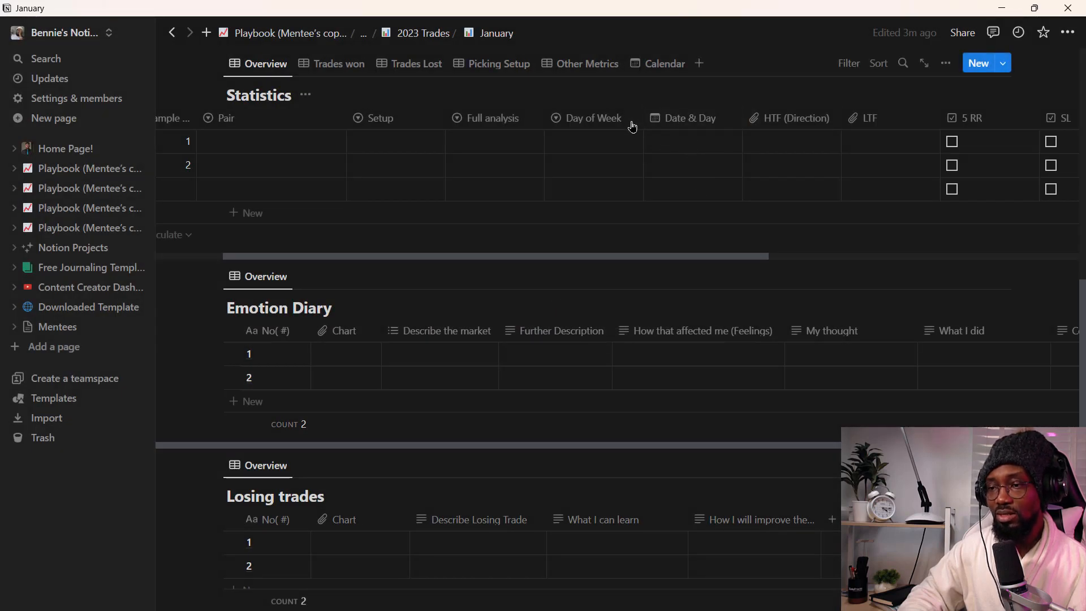
- Examine the first row's Date & Day picker and the upload and embed link choices for HTF (Direction), without entering anything
click(705, 148)
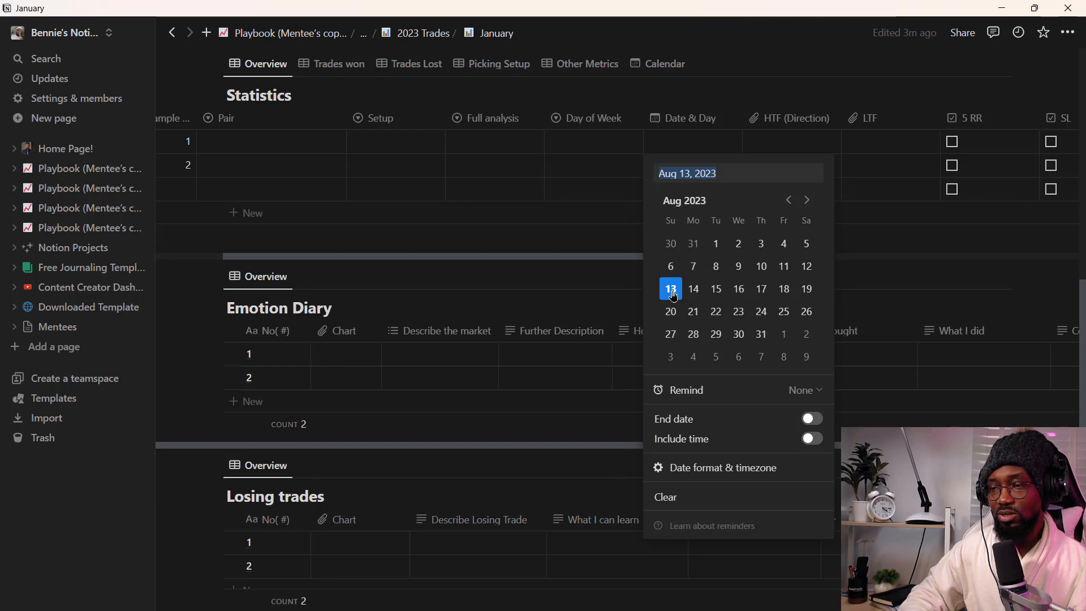
key(Escape)
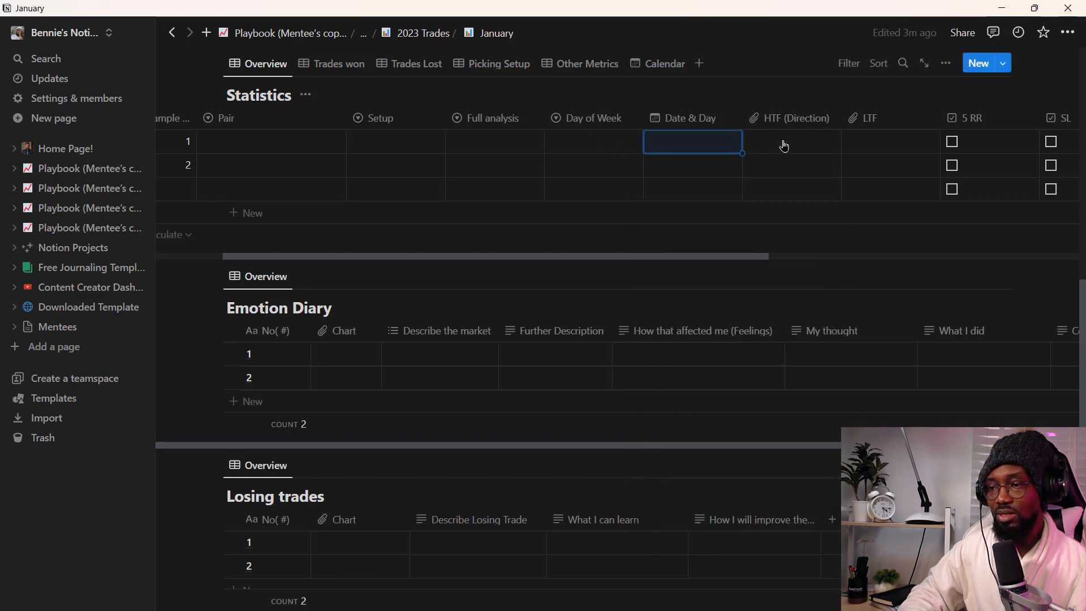
click(783, 143)
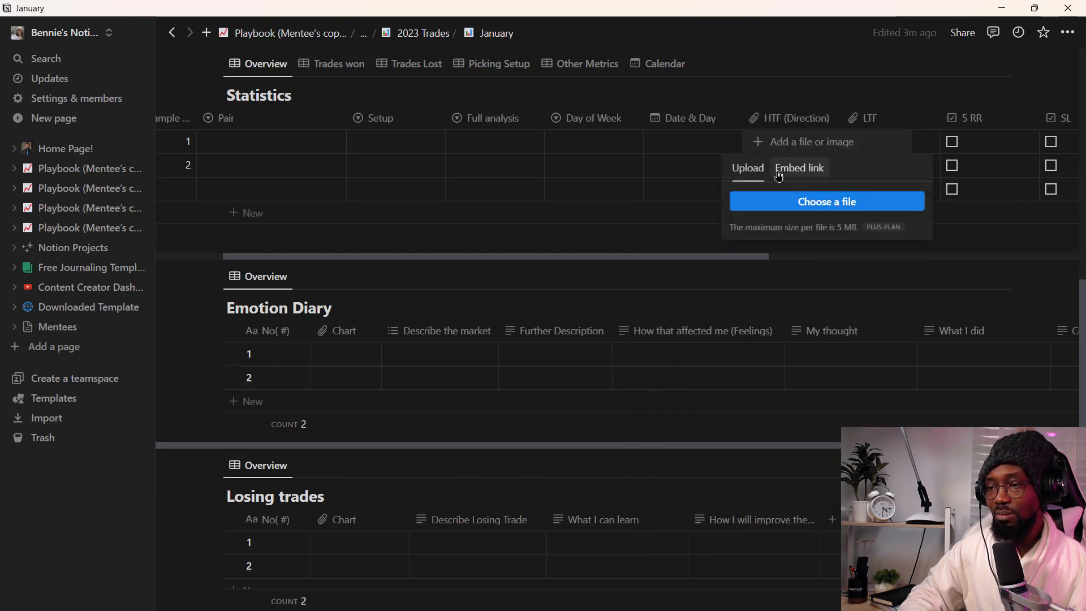
click(801, 172)
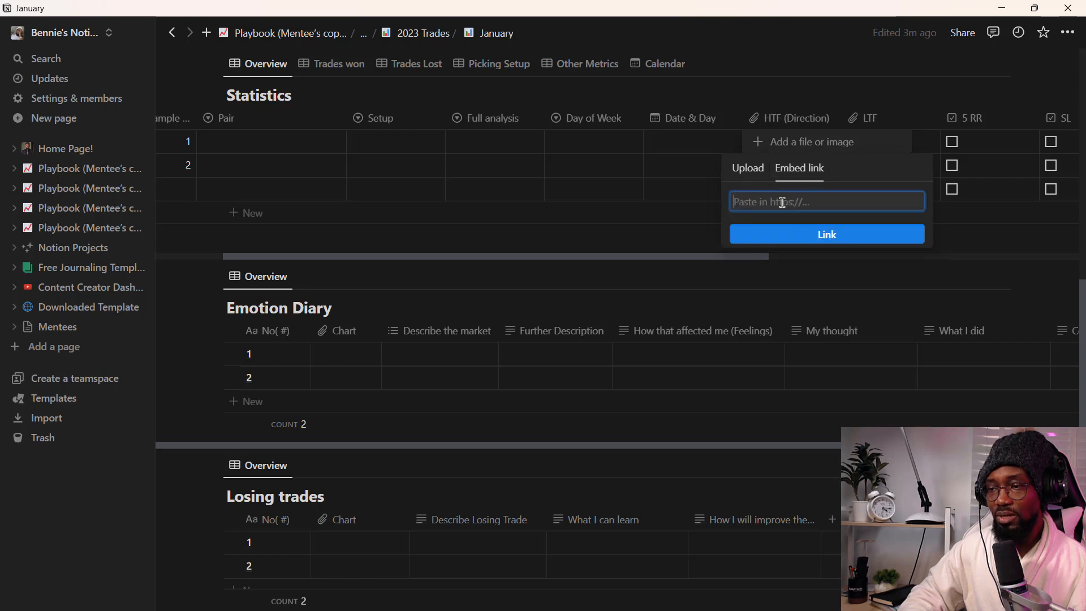
click(752, 169)
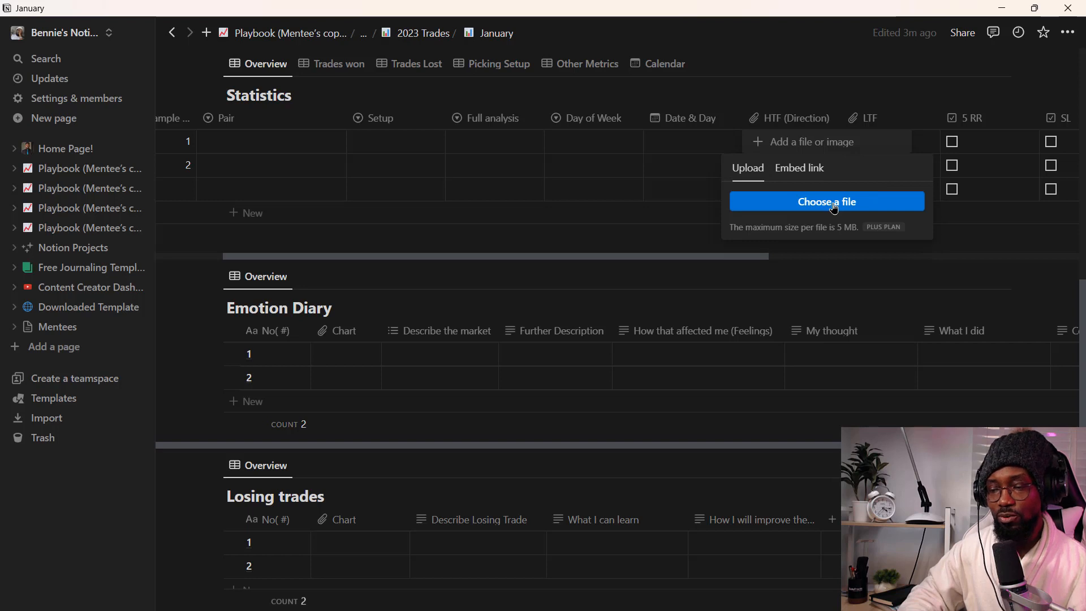
key(Escape)
key(Escape)
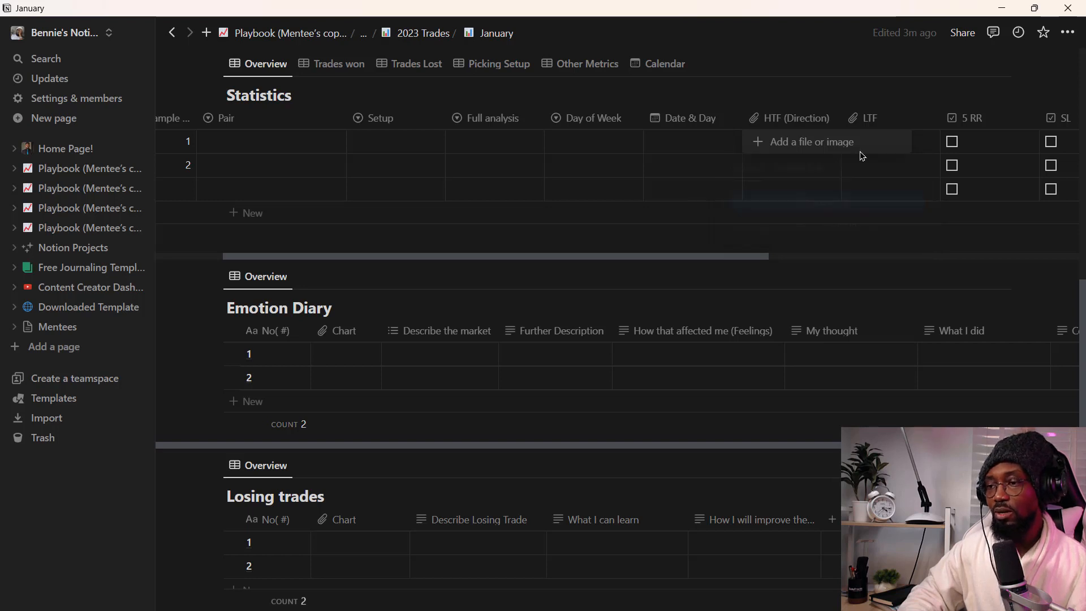
click(880, 122)
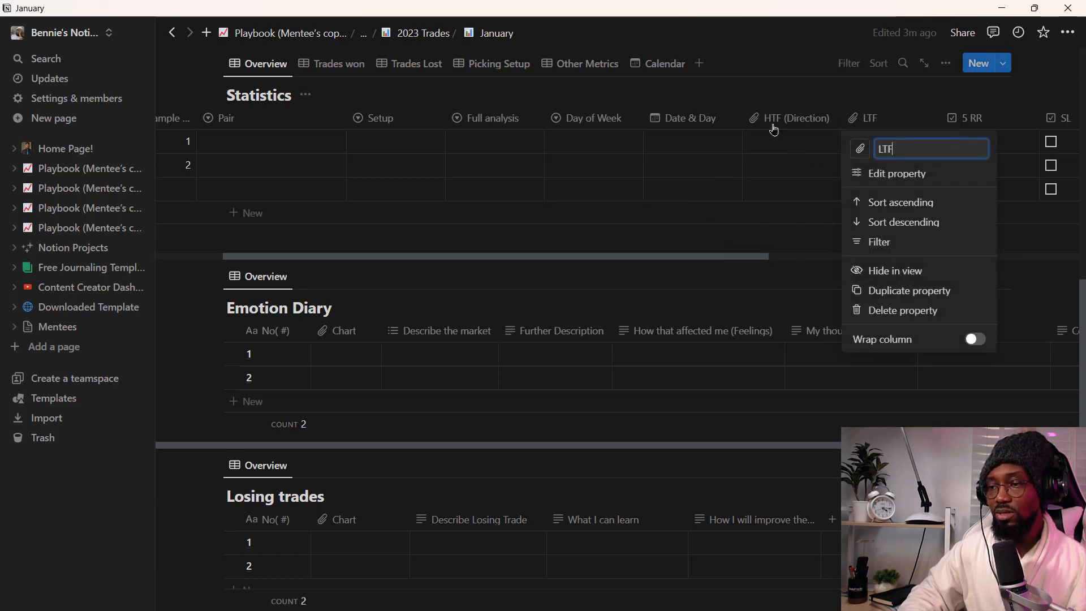
click(695, 209)
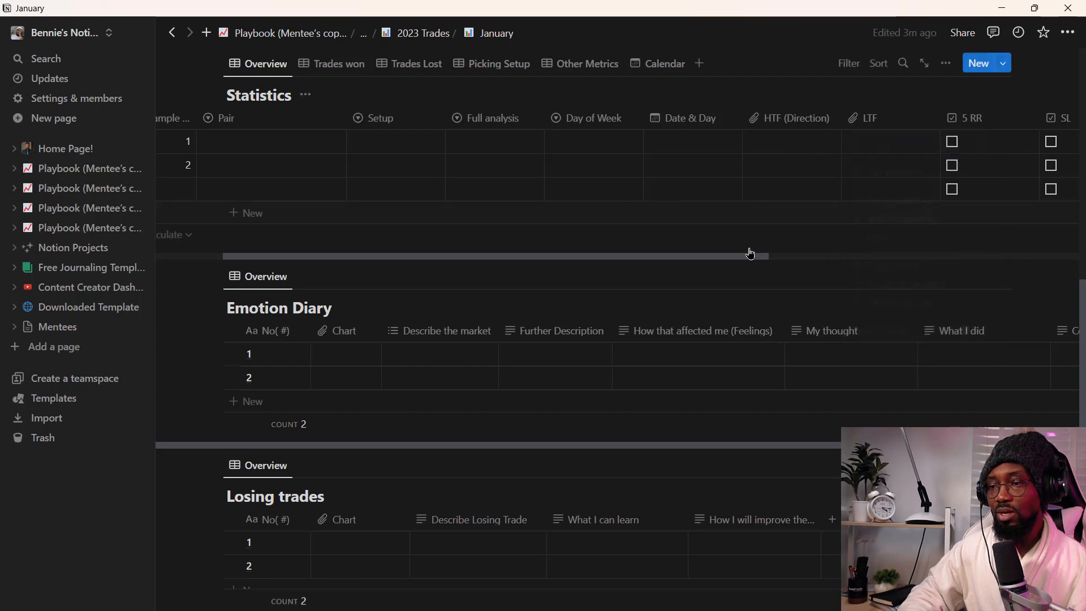
- Mark the first Statistics row as a stop loss by ticking SL and leaving 5 RR unticked
scroll(742, 259, up, 2)
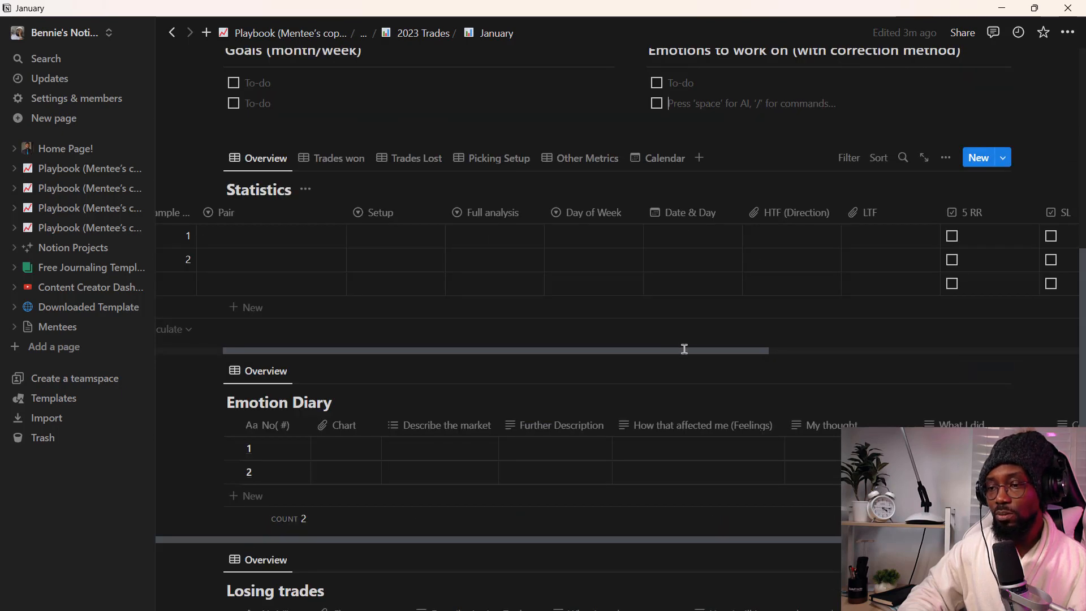
drag(683, 349, 868, 346)
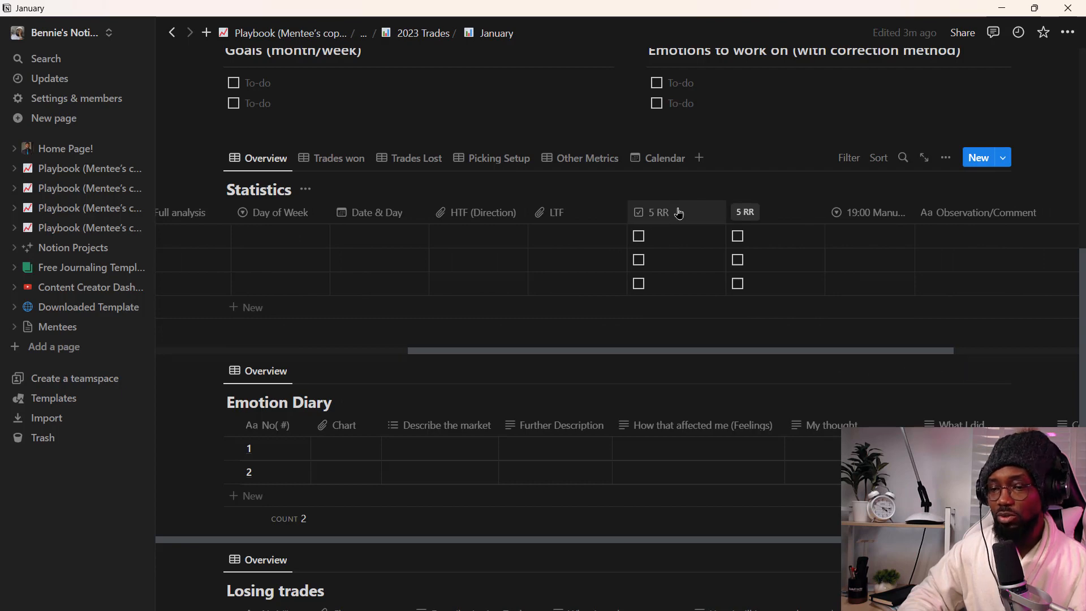
click(639, 236)
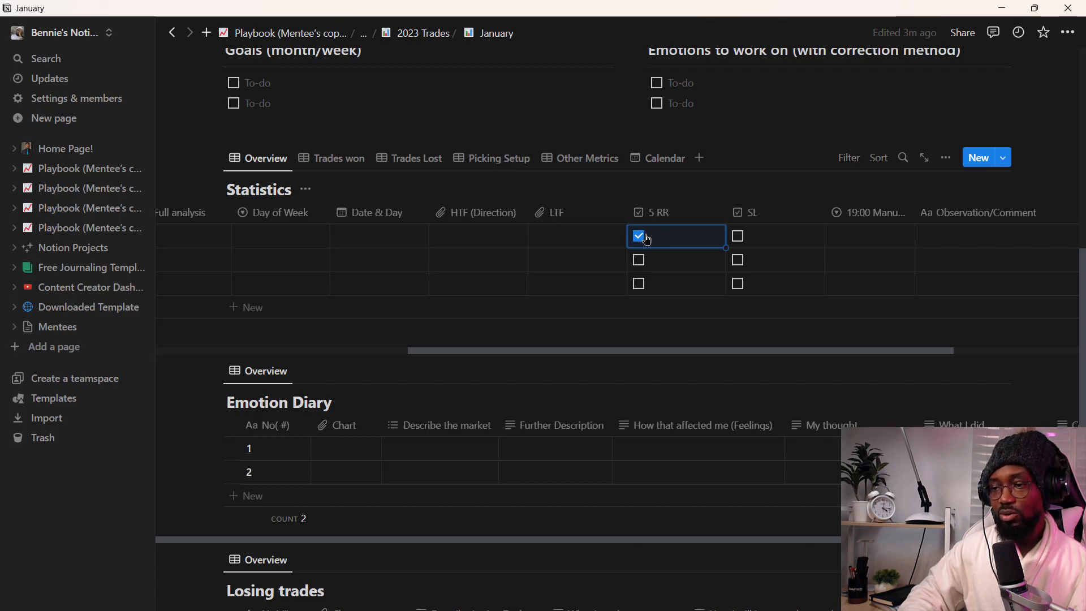
click(738, 237)
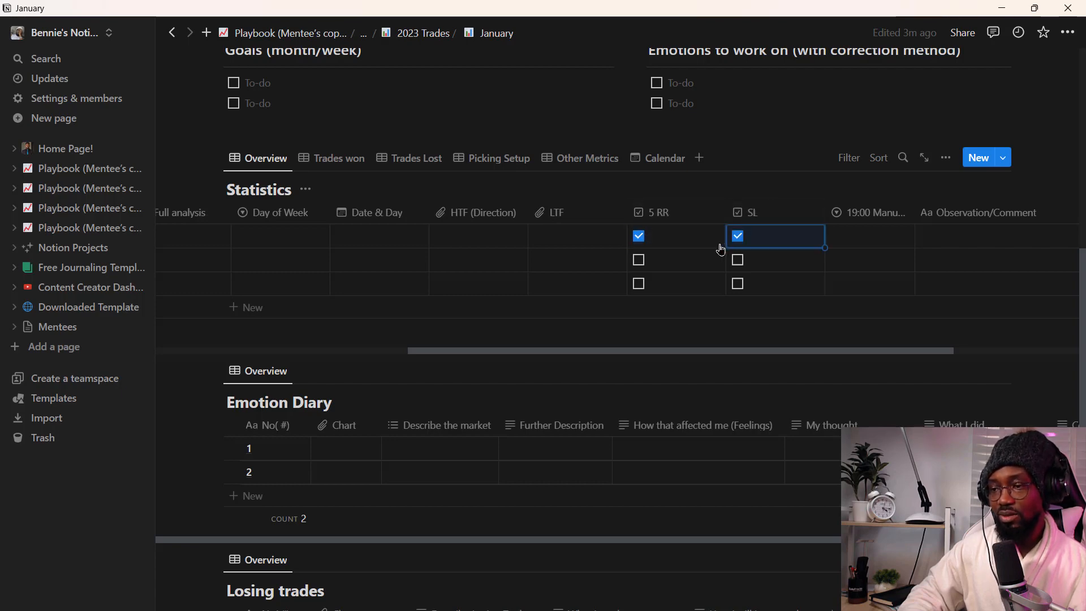
click(645, 239)
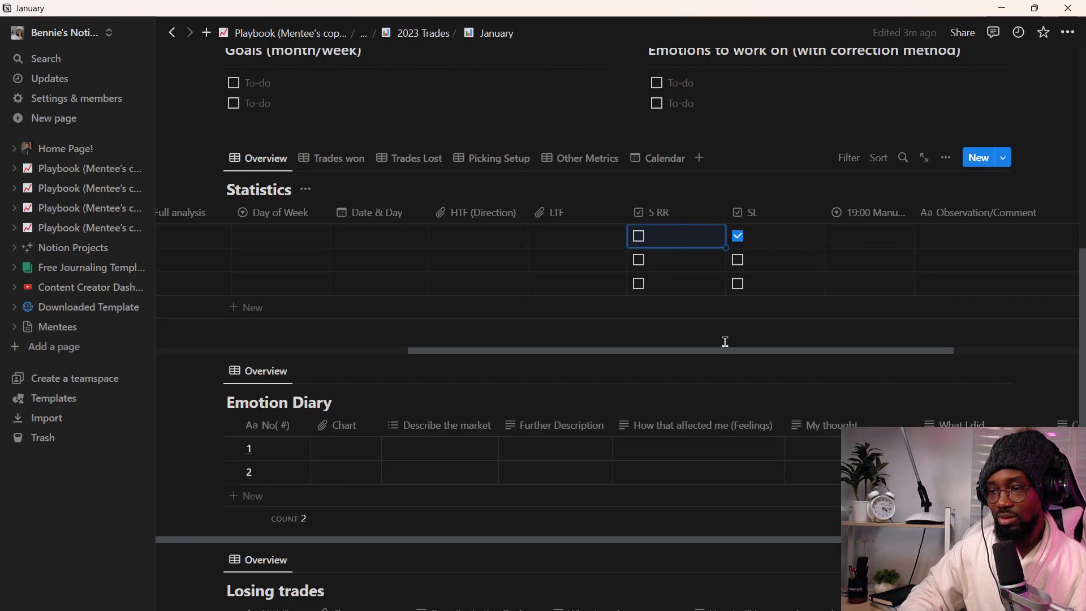
- Examine the columns of the Trades Lost view of Statistics, and return to the last columns of the Overview view
drag(728, 348, 529, 337)
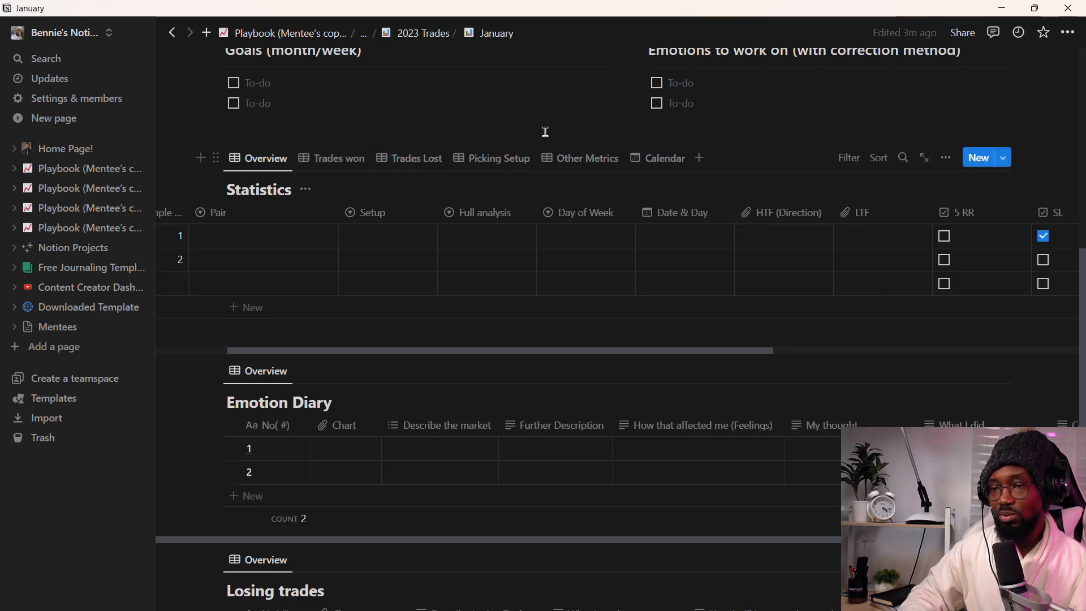
click(412, 162)
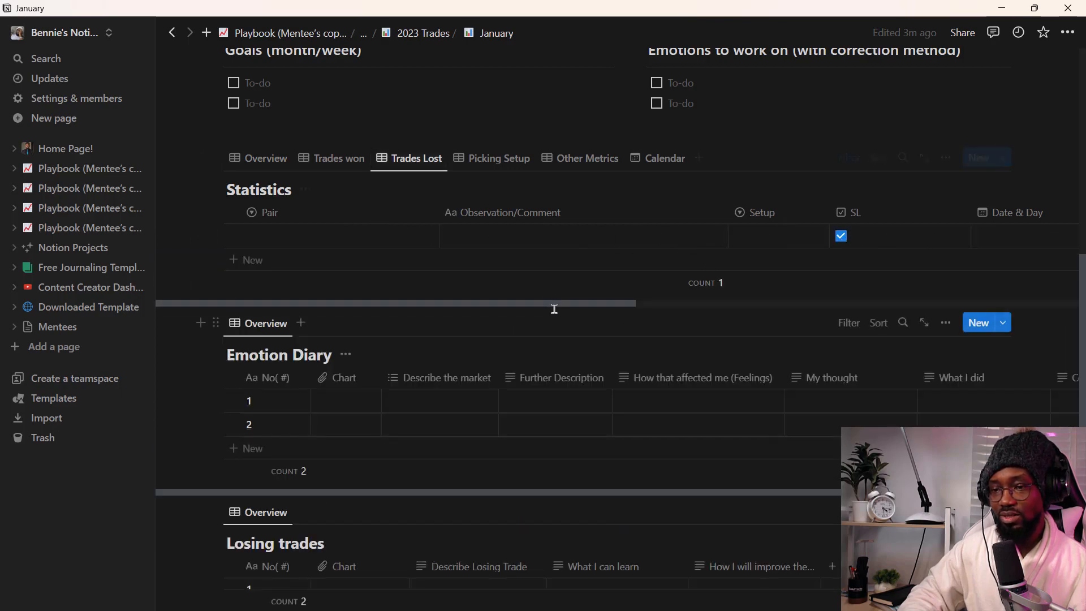
drag(553, 304, 1068, 301)
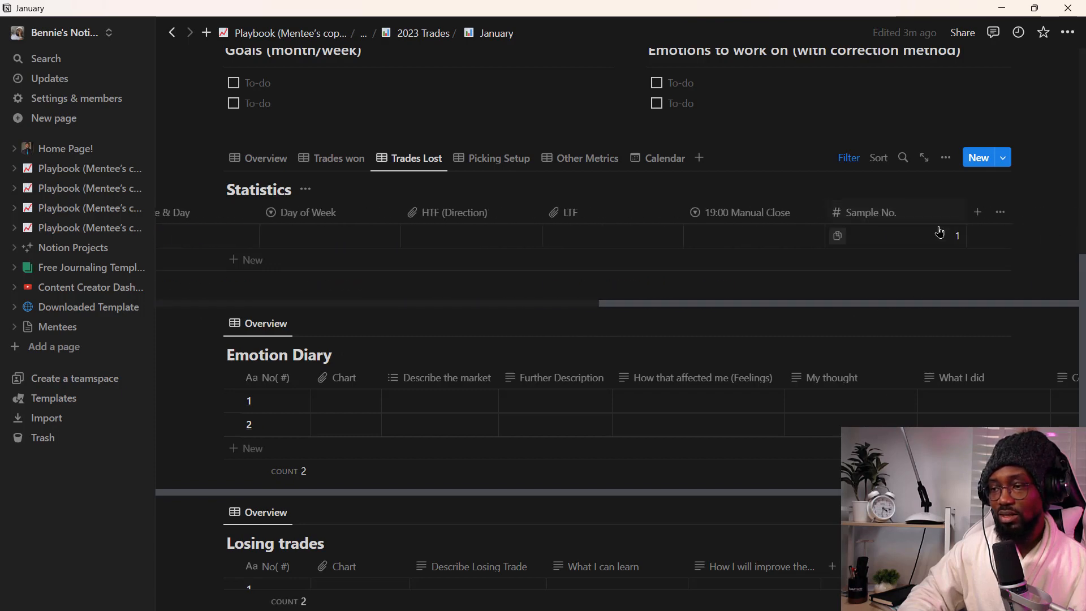
drag(965, 301, 281, 286)
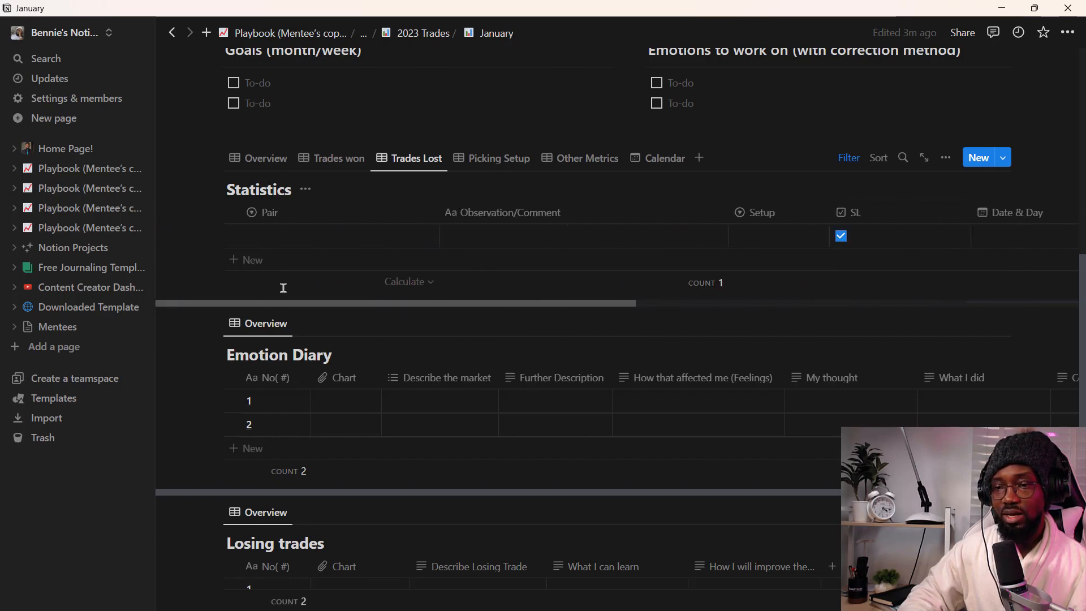
click(277, 163)
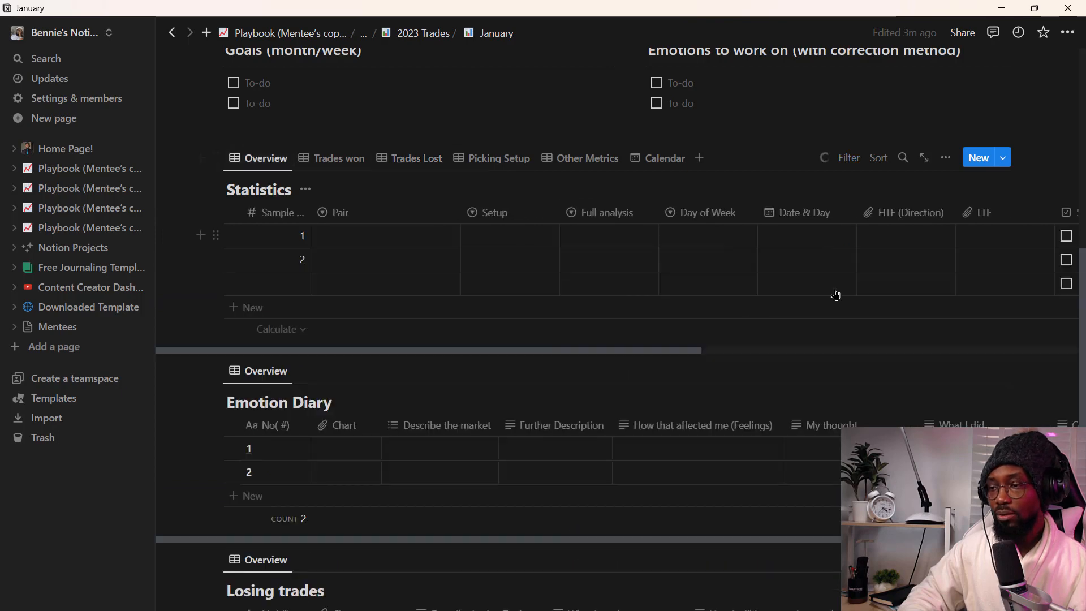
drag(477, 349, 896, 349)
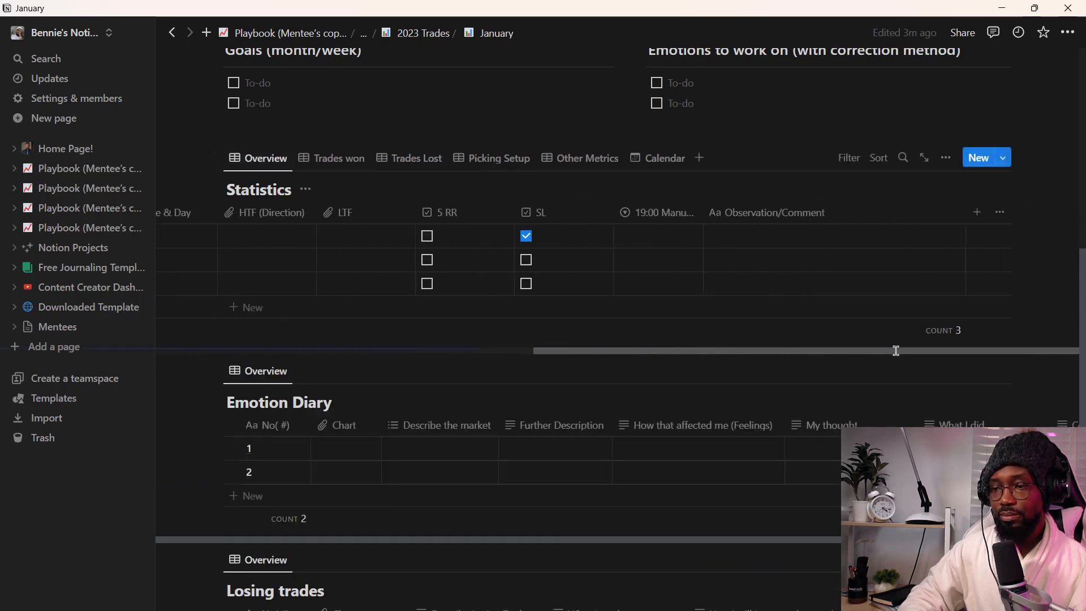
- Untick SL for the first Statistics row and examine its 19:00 Manual Close options without choosing one
click(526, 237)
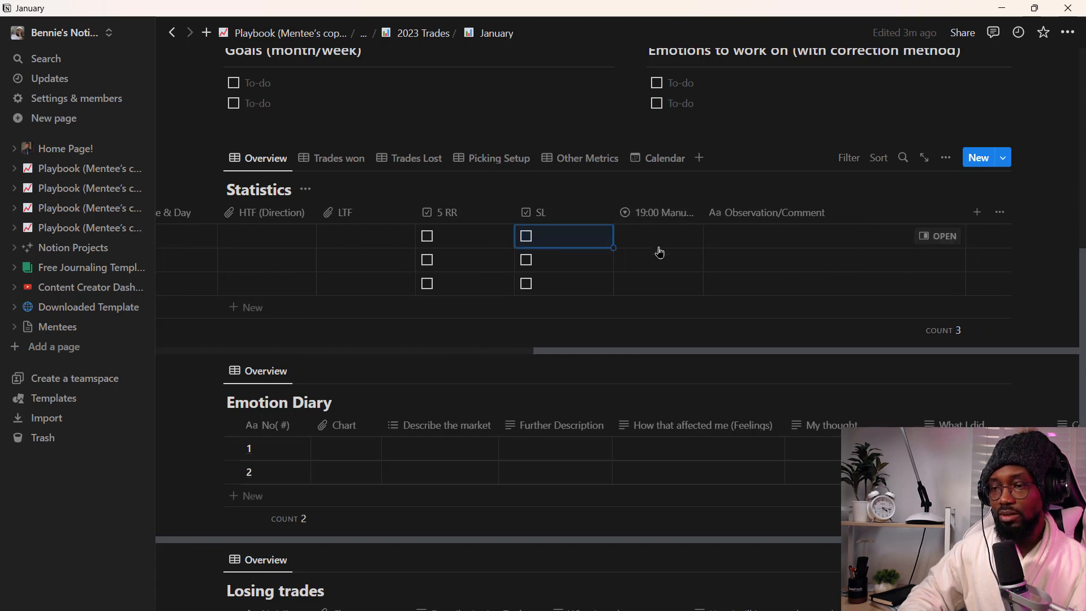
click(665, 212)
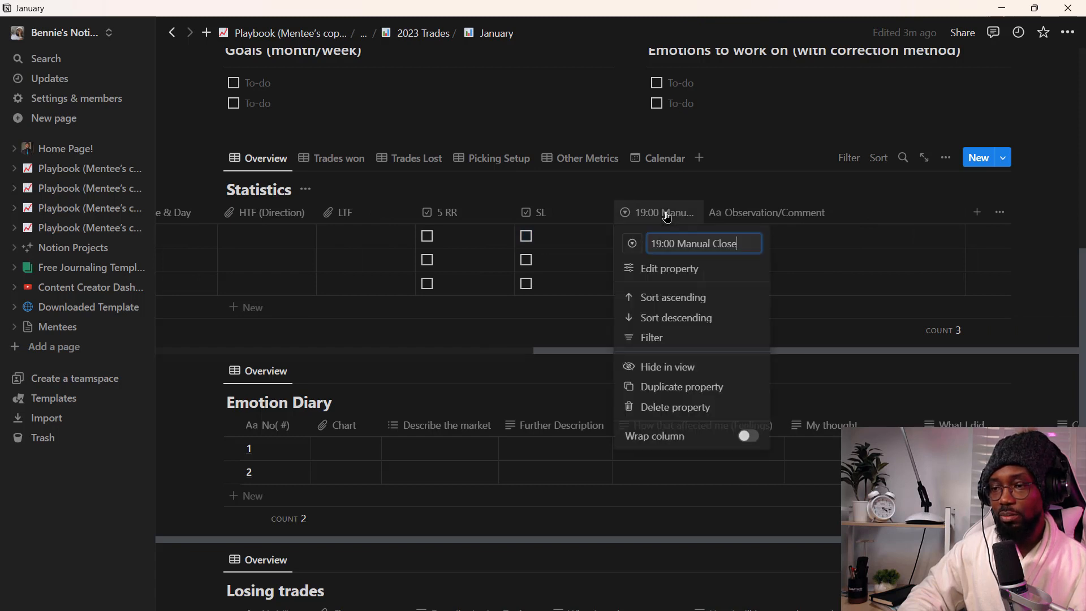
click(588, 255)
click(666, 249)
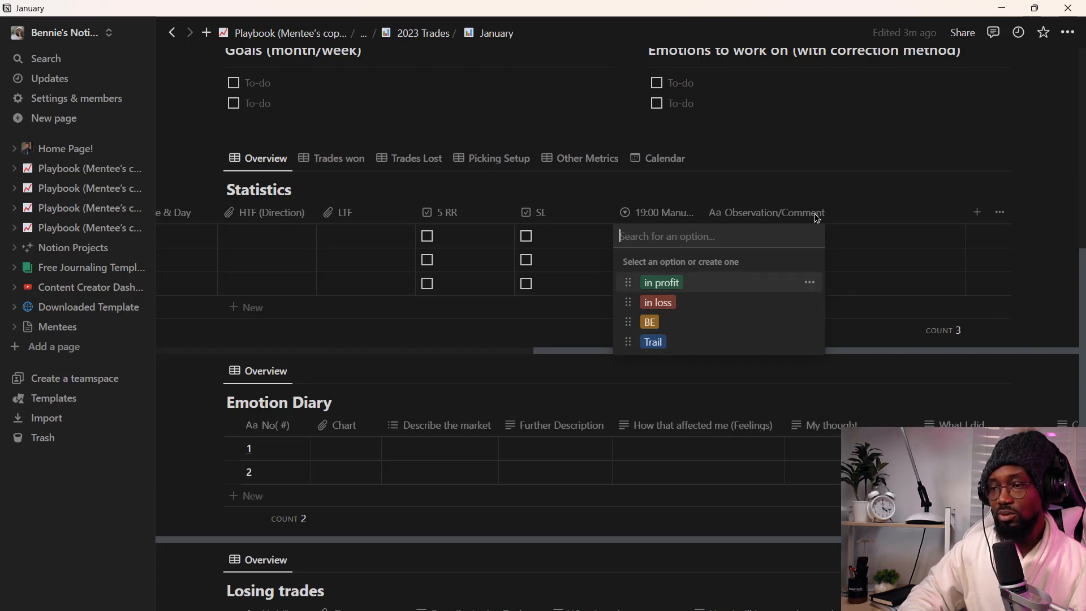
click(880, 237)
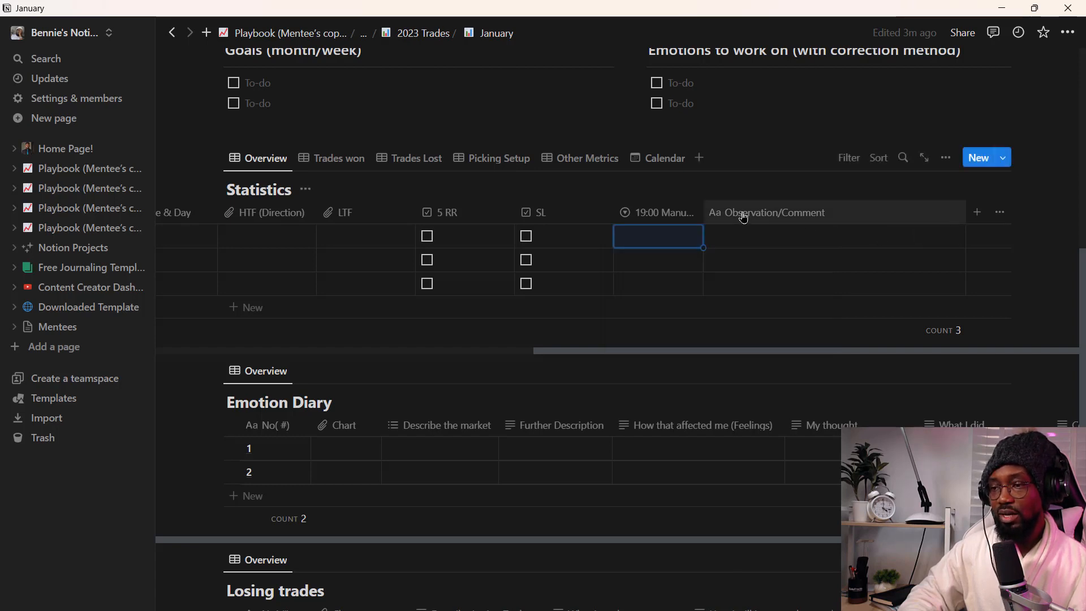
- Examine the first Statistics row's Observation/Comment cell without entering text, and return to the table's first columns
click(785, 238)
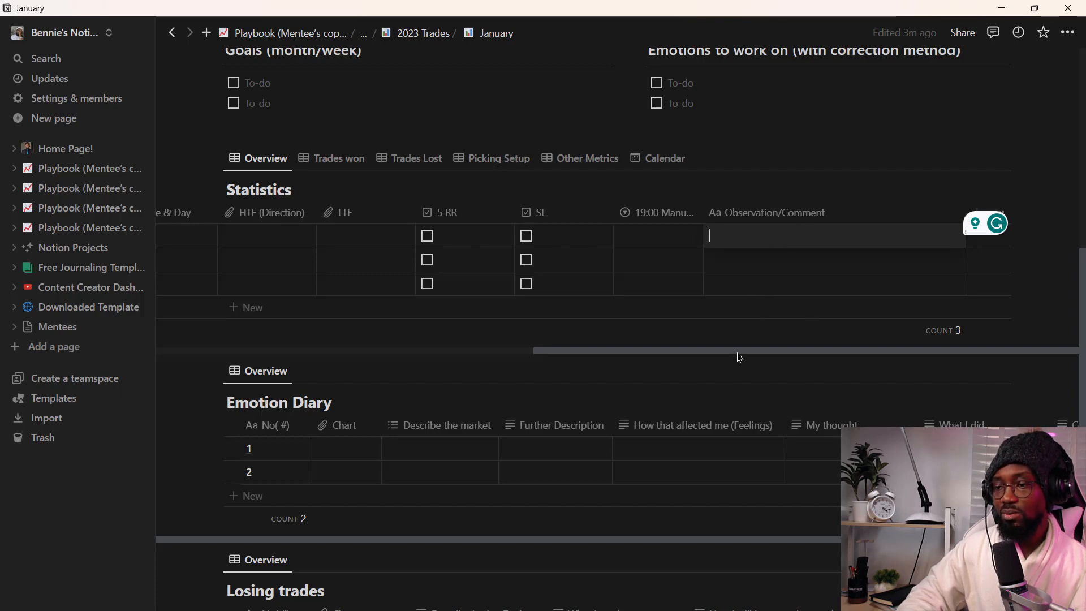
key(Escape)
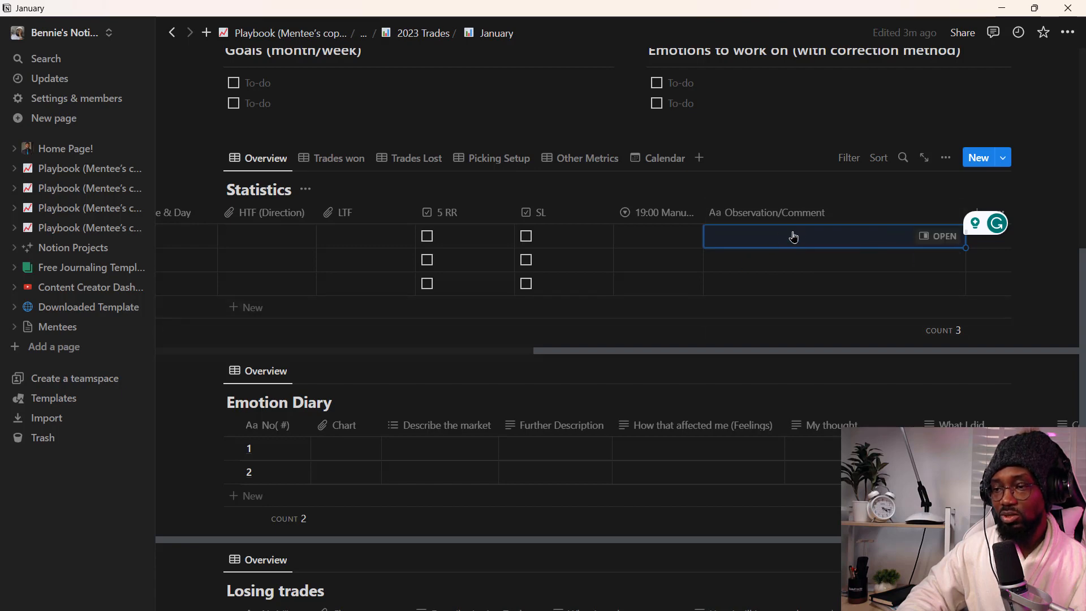
drag(754, 348, 348, 344)
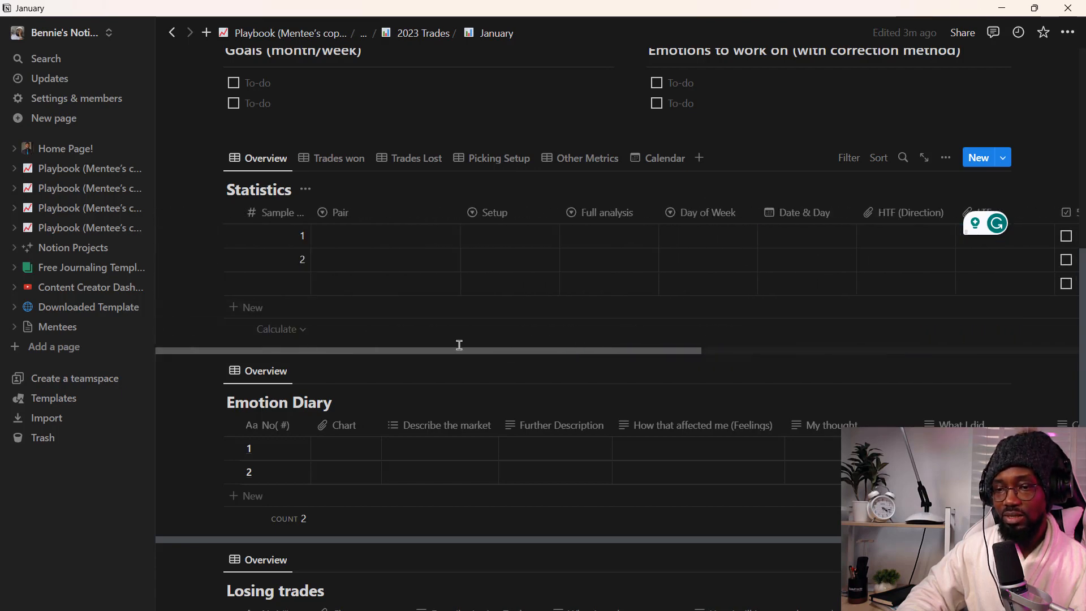
- Examine the Emotion Diary table and the file upload choices for its first row's Chart cell, without adding a file
scroll(460, 344, down, 3)
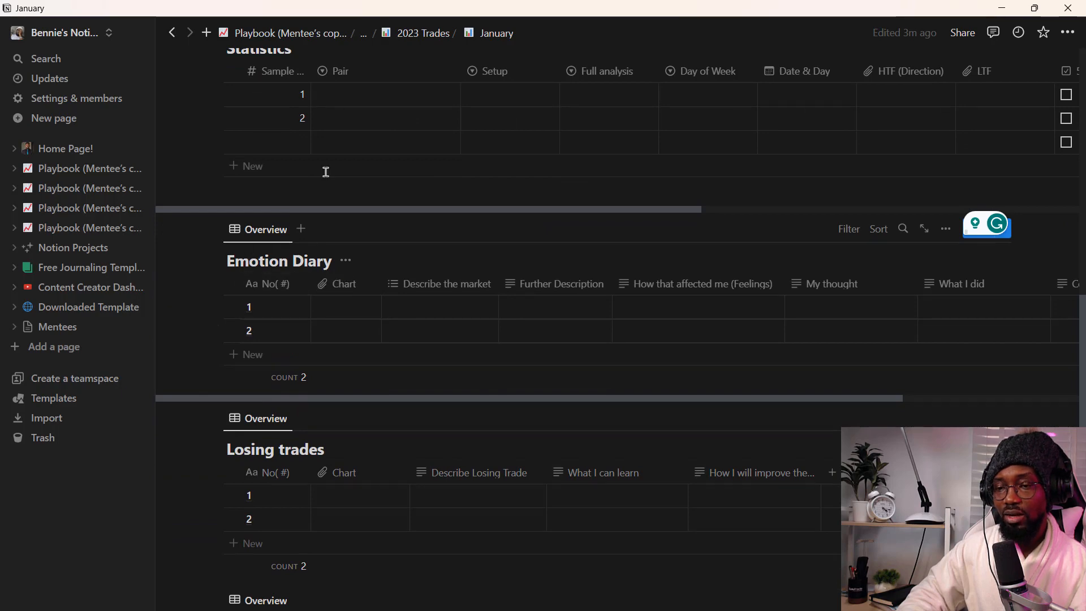
scroll(601, 247, up, 3)
scroll(388, 295, down, 1)
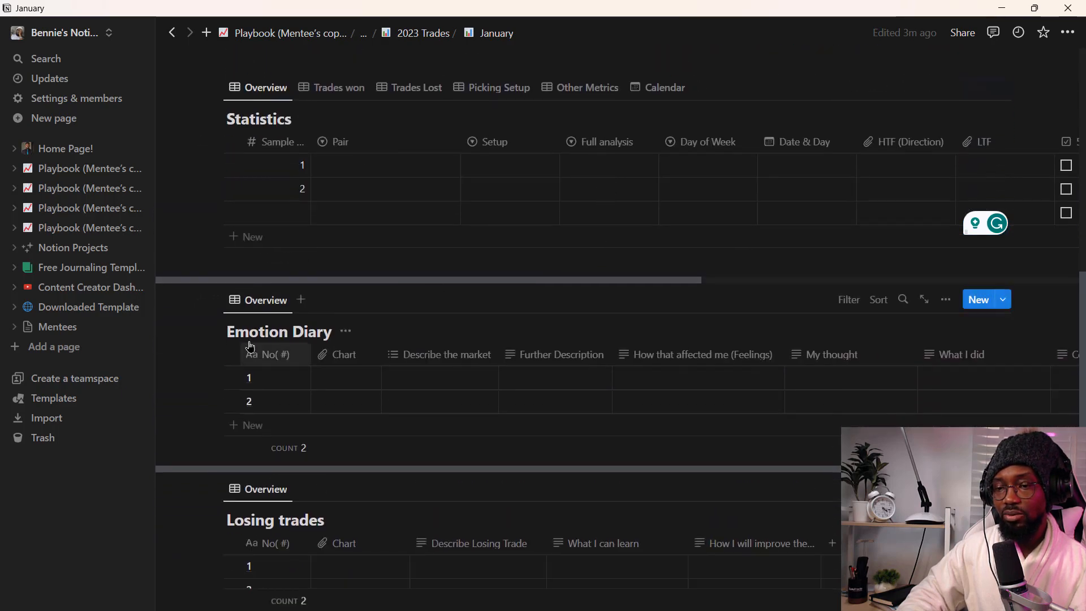
scroll(401, 463, right, 1)
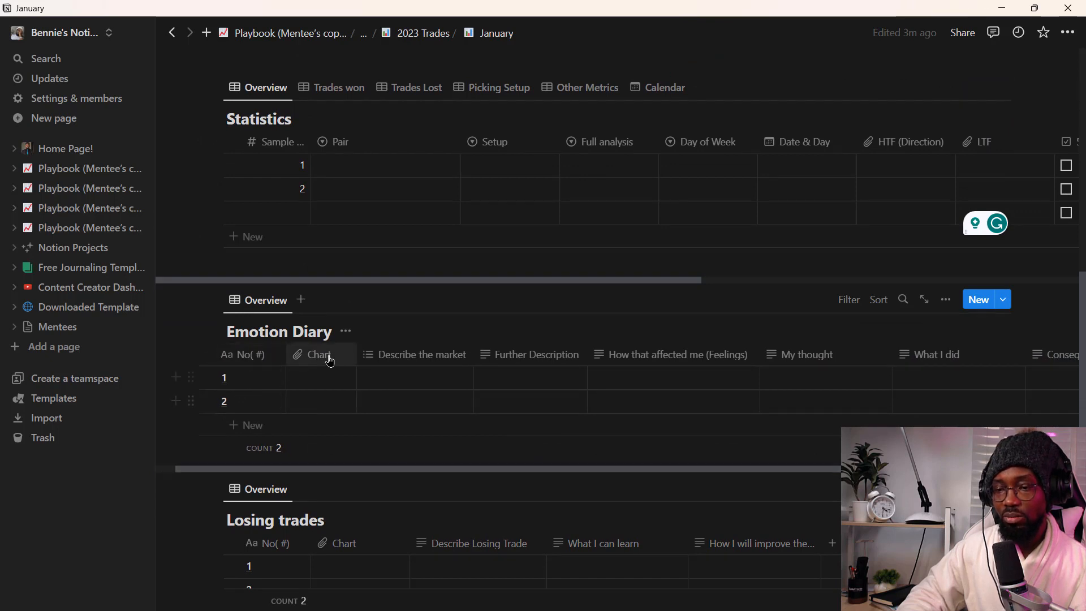
click(329, 385)
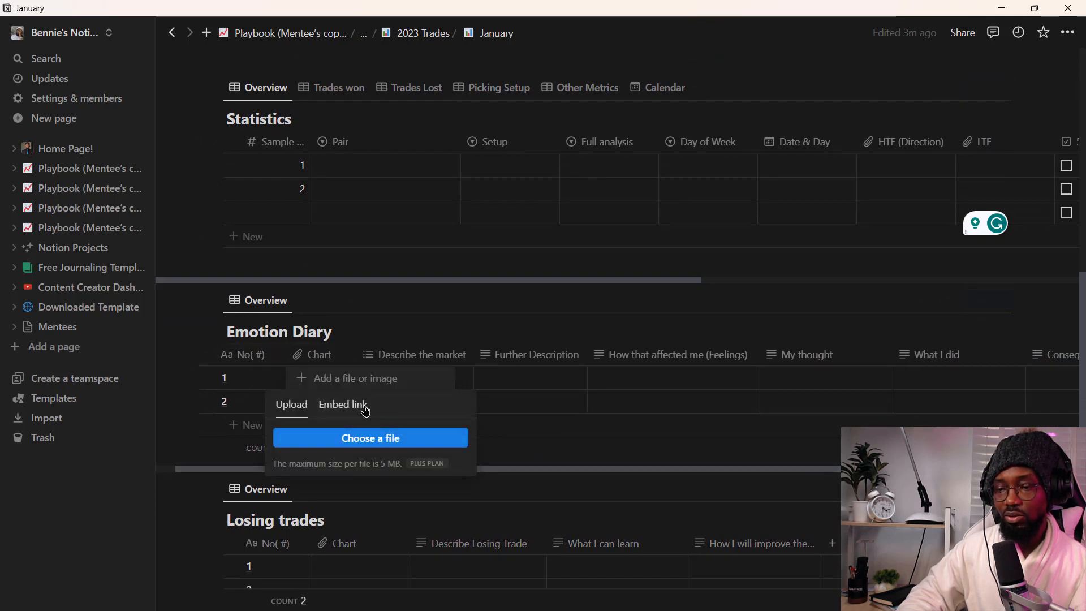
click(492, 386)
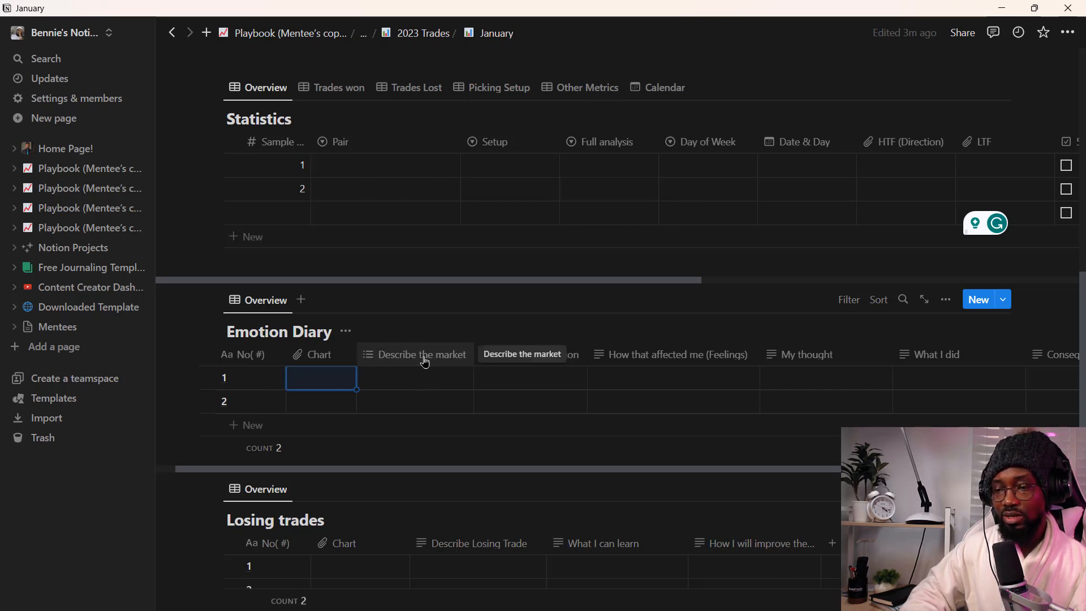
- Examine the Describe the market options and property settings in the Emotion Diary, without selecting an option for the first row
click(419, 378)
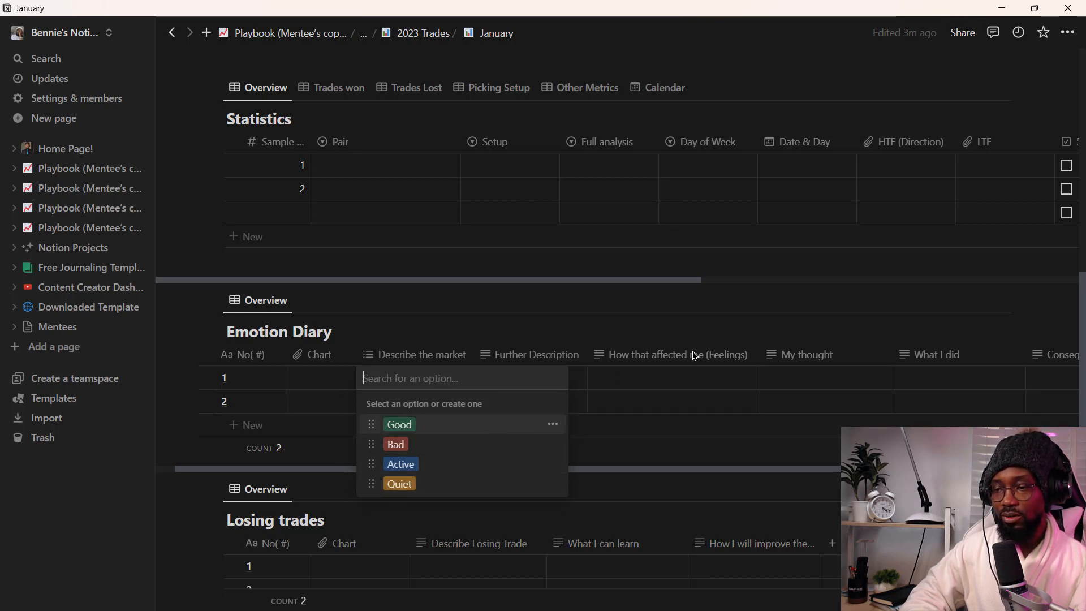
click(665, 384)
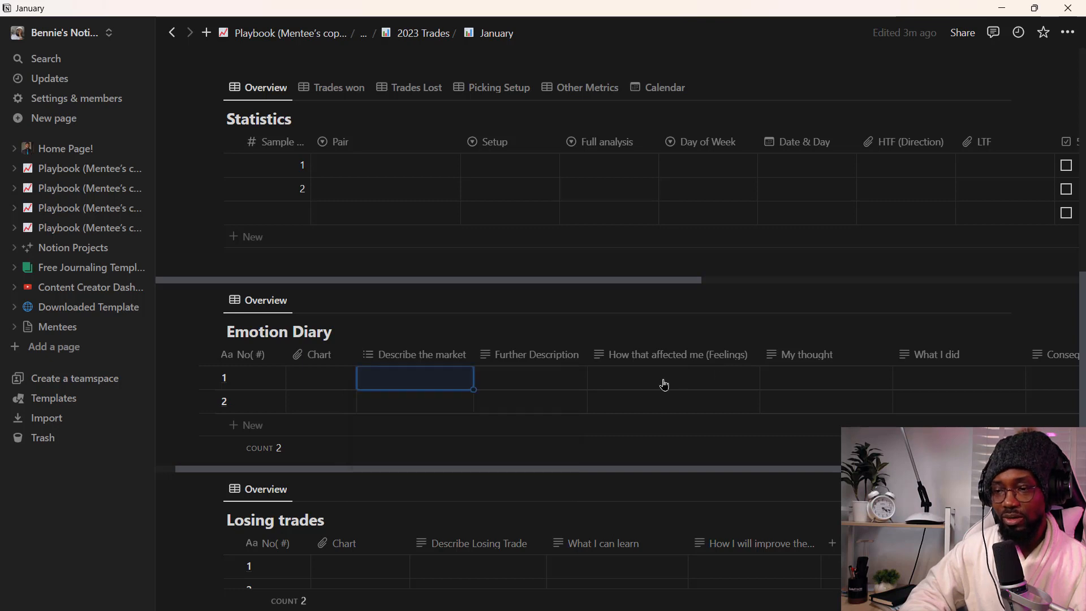
click(663, 377)
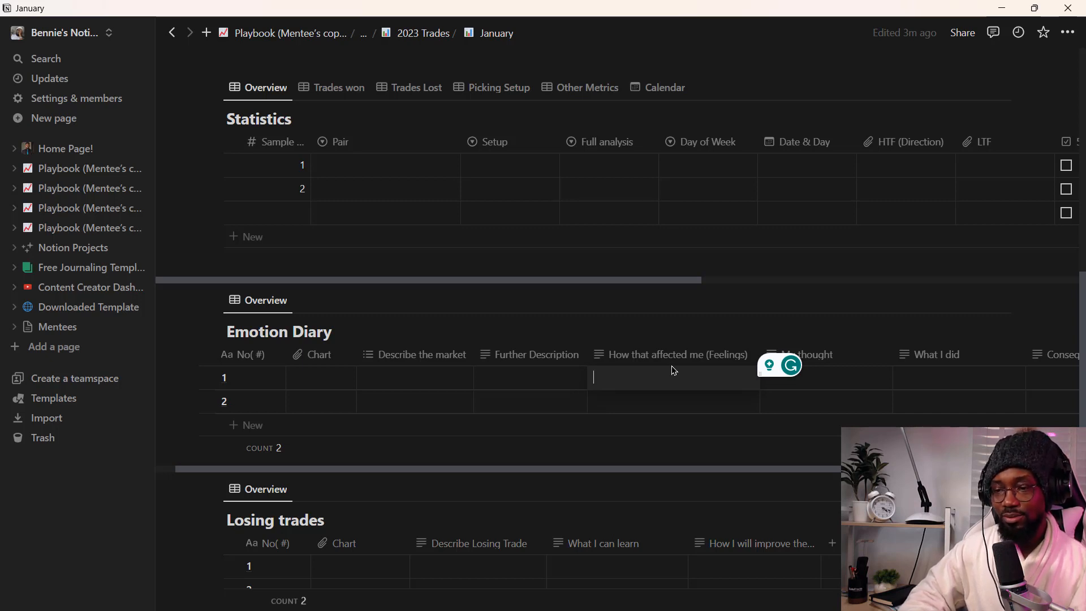
click(513, 374)
click(513, 374)
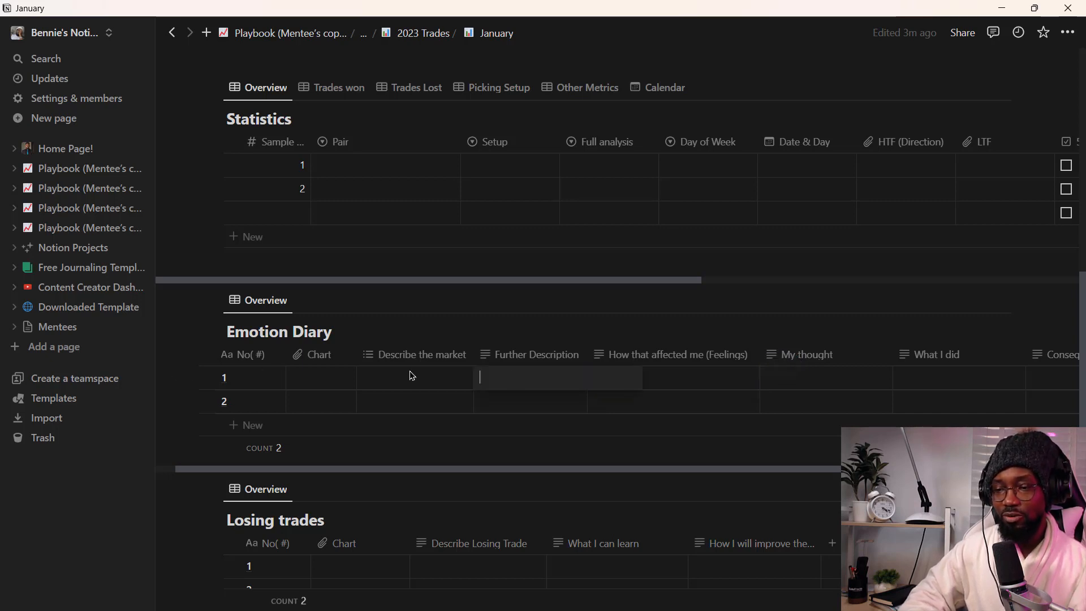
click(404, 355)
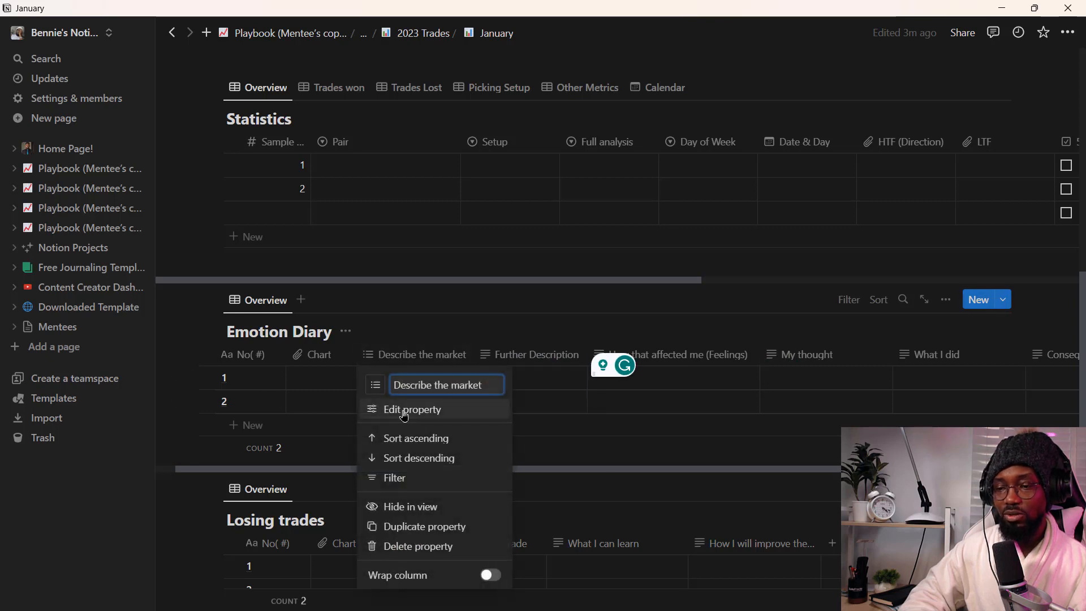
click(393, 378)
click(393, 379)
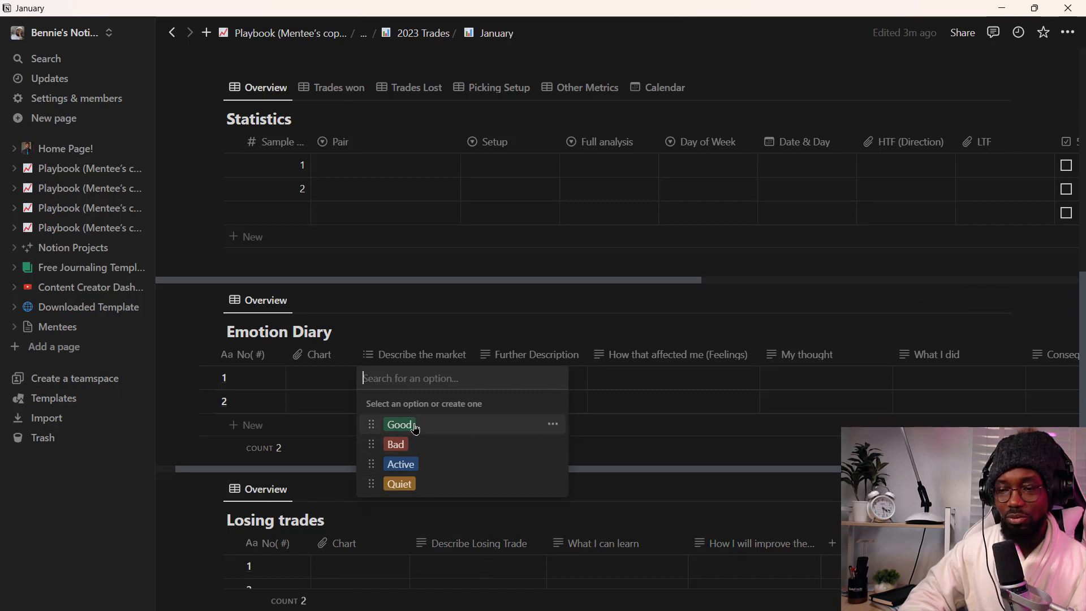
key(Escape)
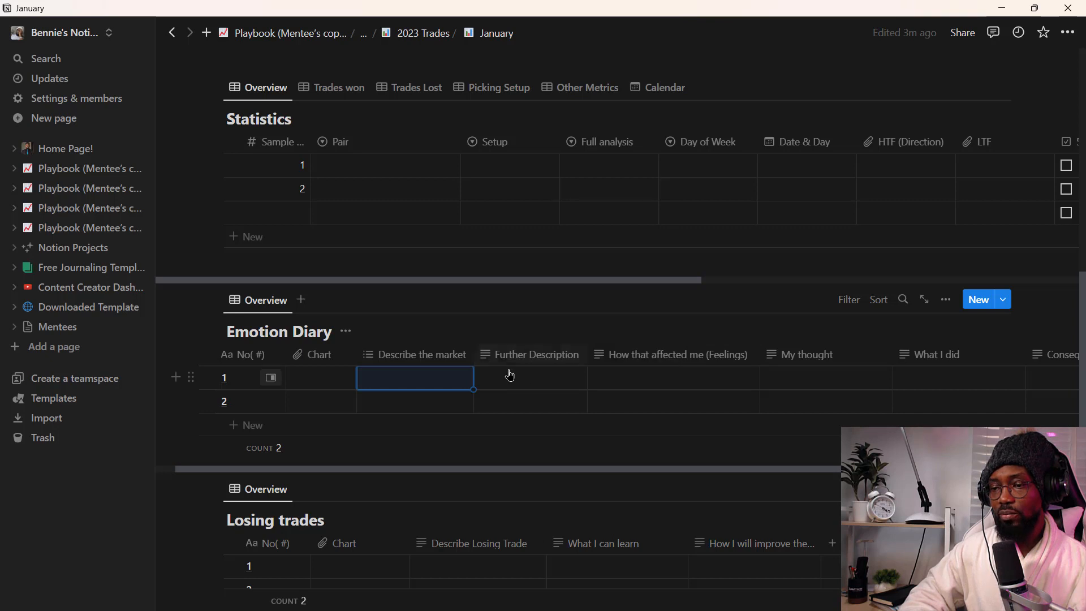
- Go through the first Emotion Diary row's Further Description, Feelings, My thought and What I did cells without entering text
click(536, 374)
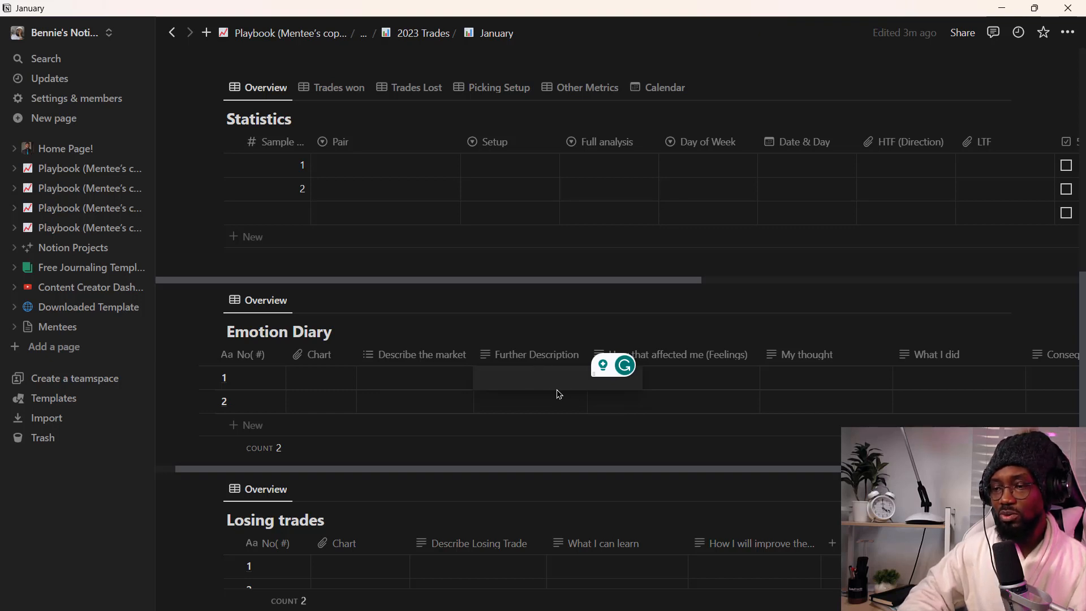
key(Escape)
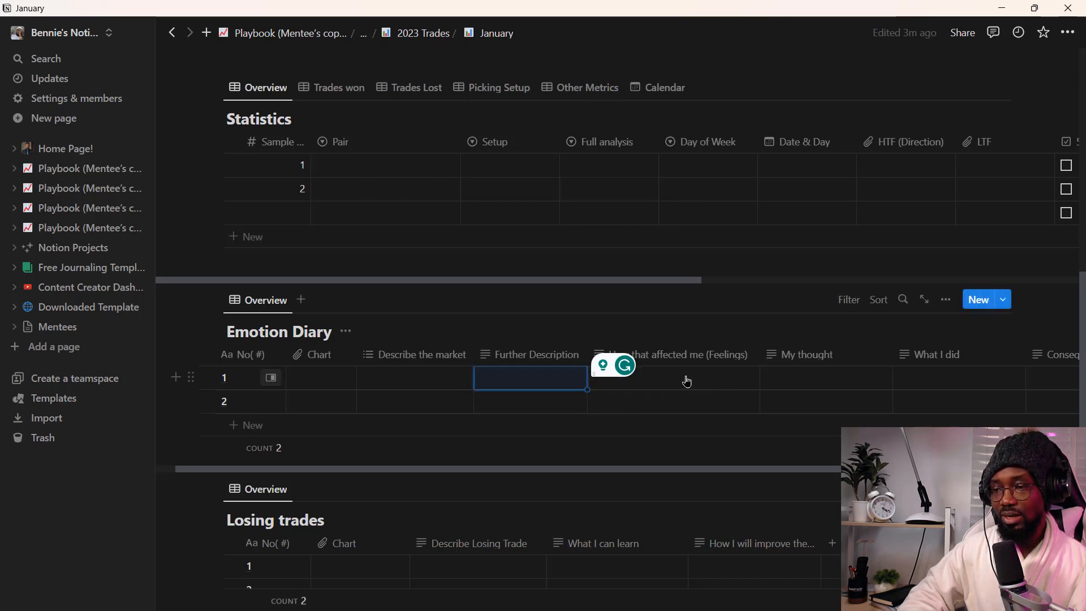
click(673, 386)
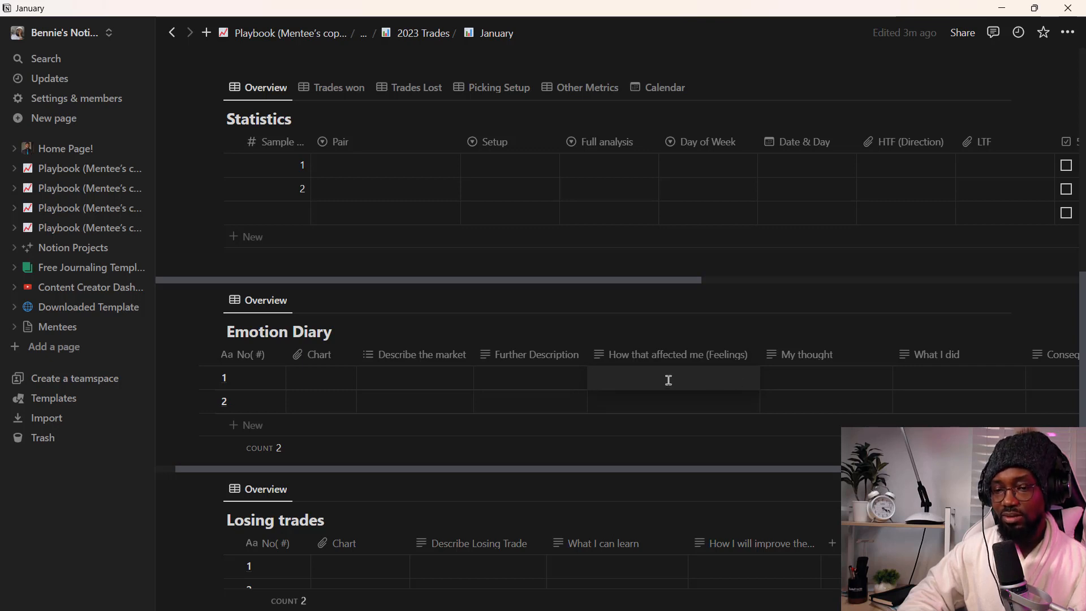
click(809, 379)
click(807, 379)
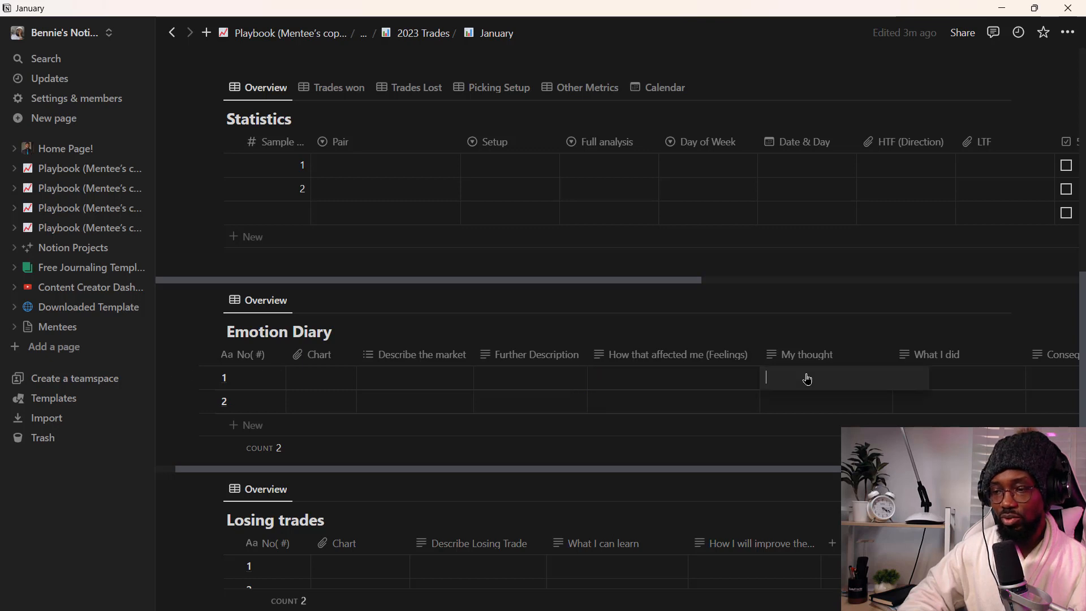
click(946, 376)
click(957, 377)
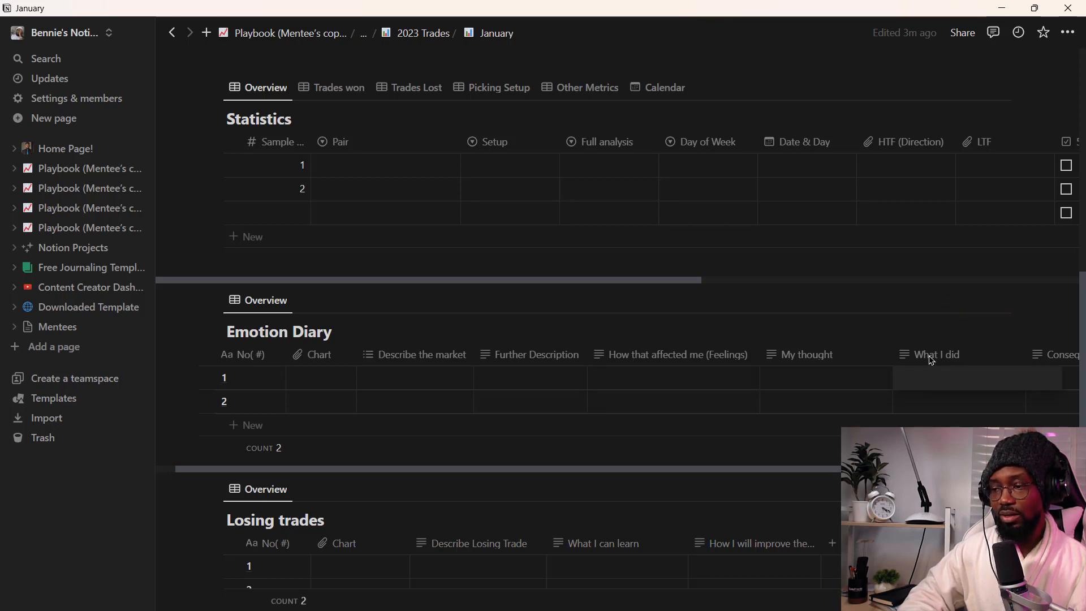
- Examine the first row's Consequences cell in the Emotion Diary without entering text, and return to the table's first columns
click(788, 472)
drag(856, 470, 1015, 470)
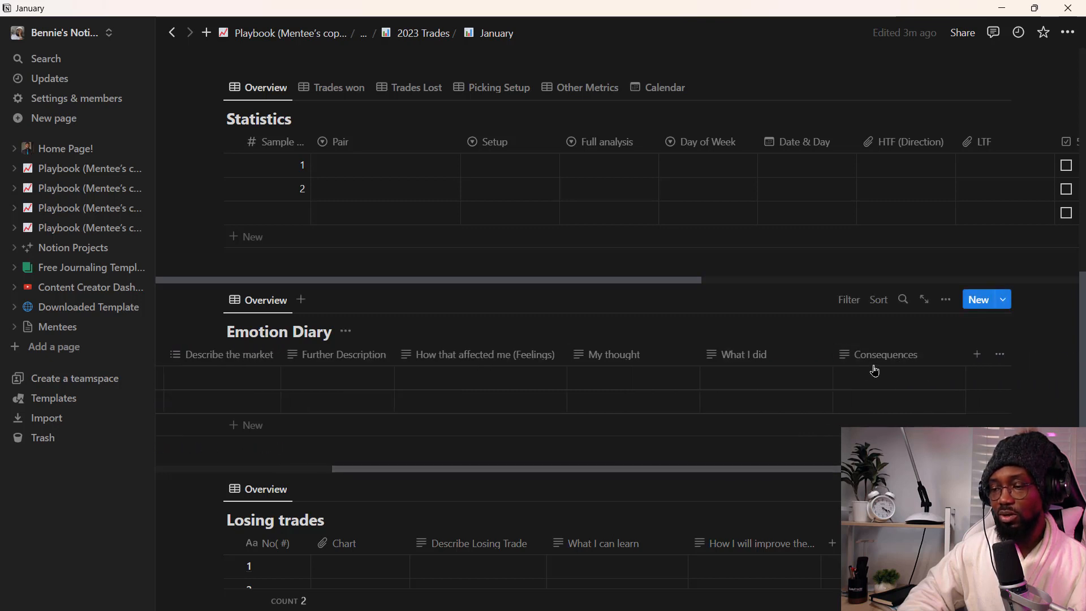
click(887, 383)
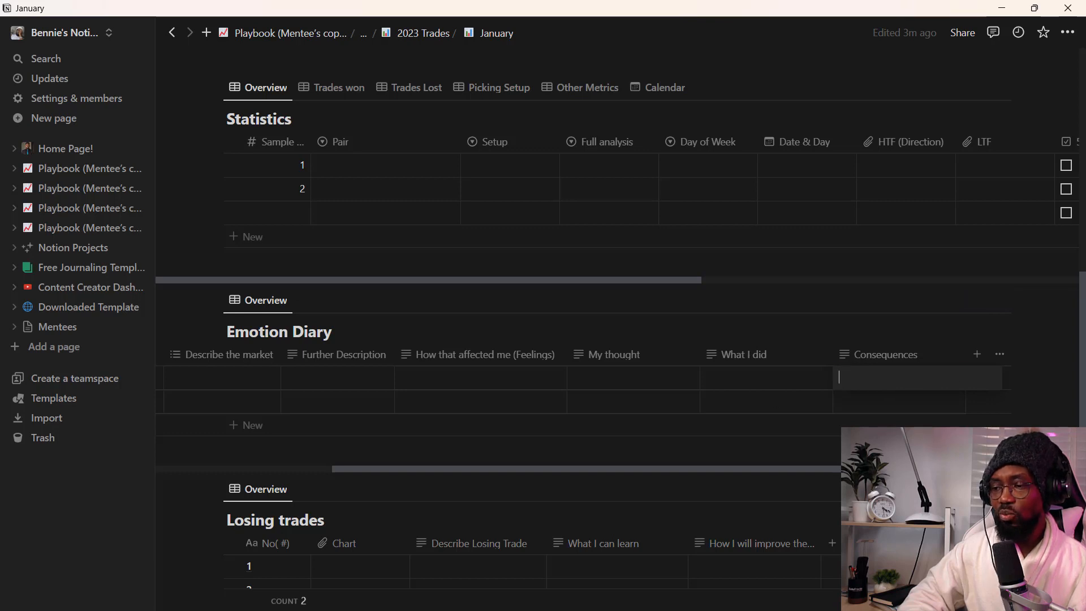
key(Escape)
scroll(746, 461, left, 5)
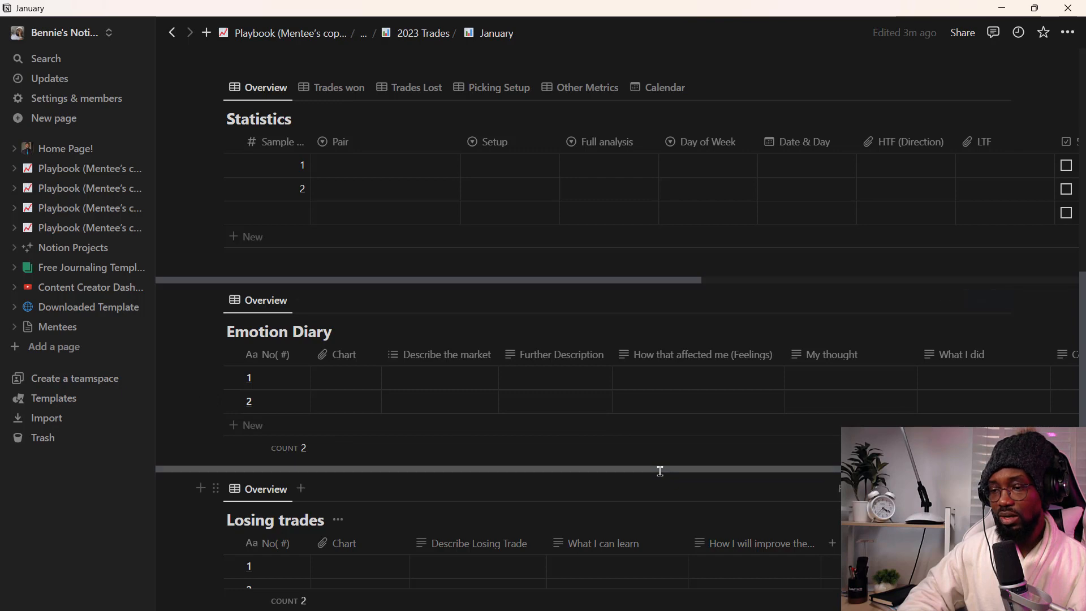
- Widen the last text column of the Losing trades table until its full name, How I will improve the next day, fits
scroll(518, 455, down, 5)
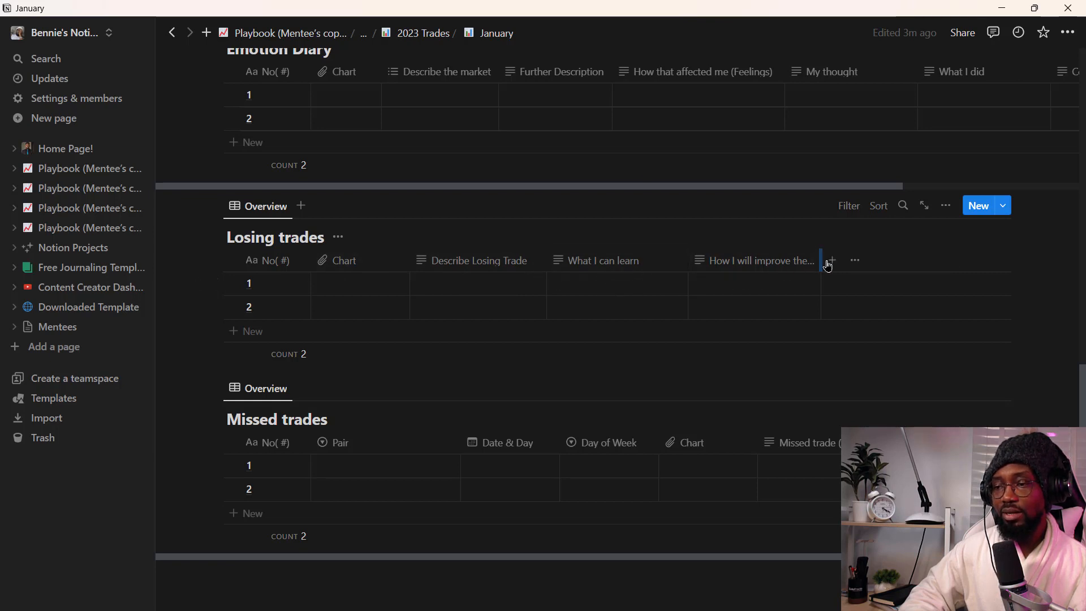
drag(821, 260, 880, 260)
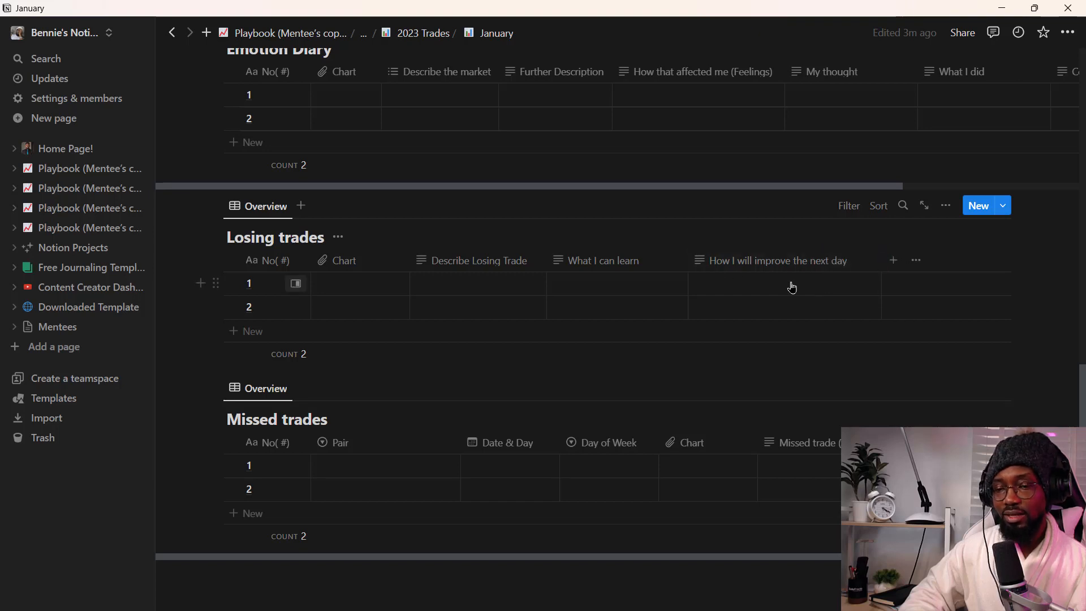
- Examine the Missed trades table through its Comment/Observation column, review the tables above it, and return to the January page's heading
scroll(489, 358, down, 1)
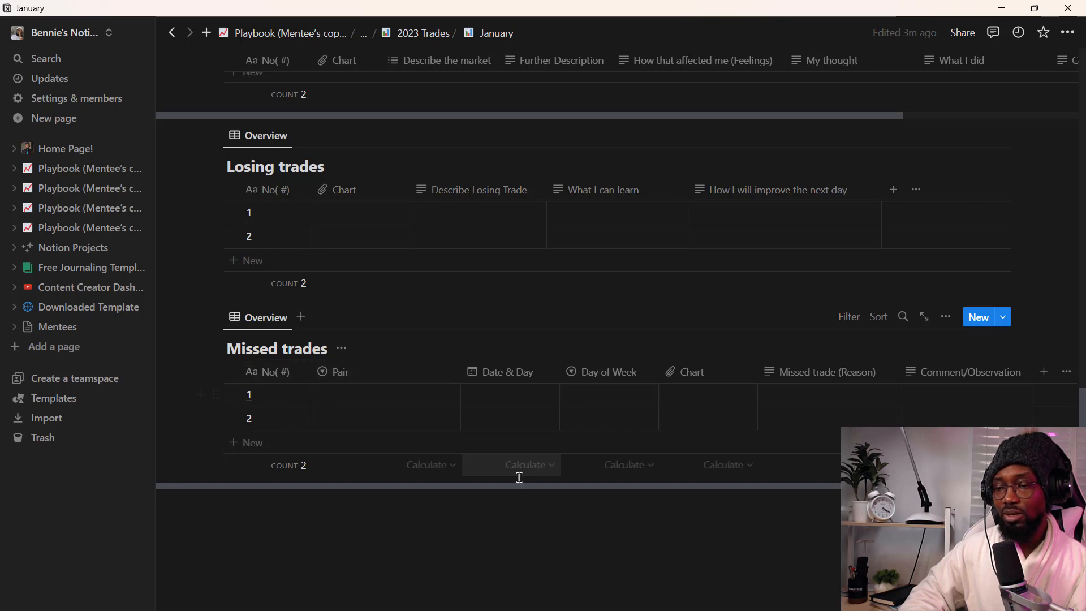
drag(522, 484, 734, 475)
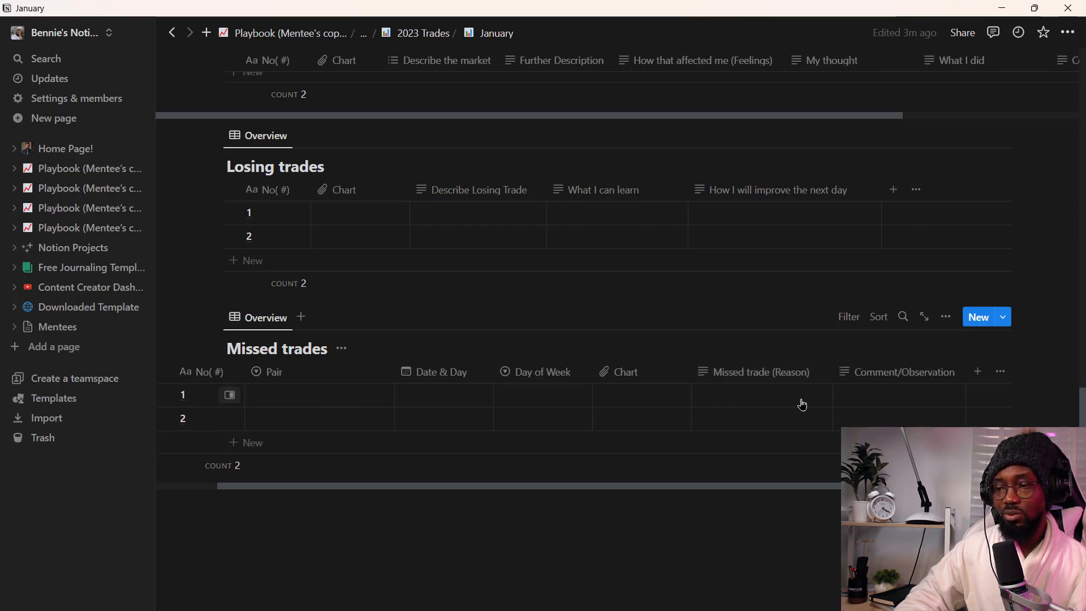
scroll(604, 432, up, 4)
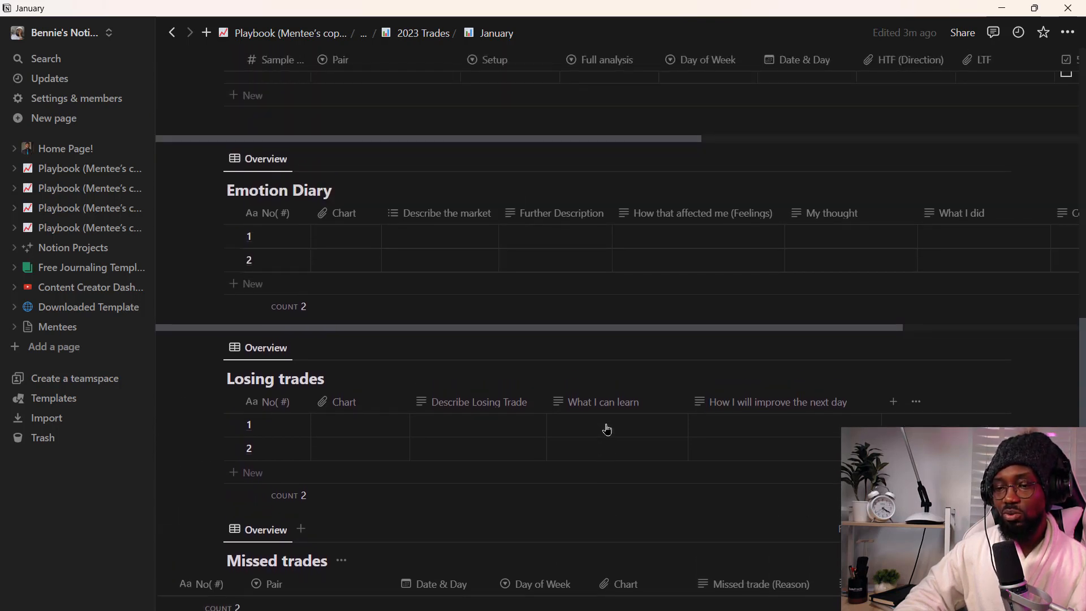
scroll(606, 429, down, 3)
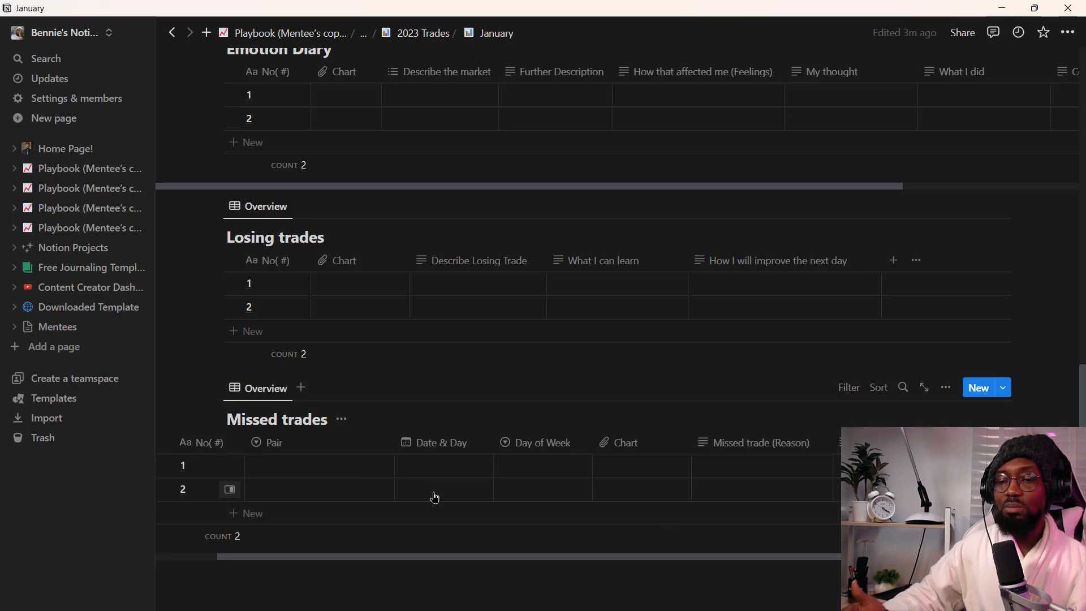
scroll(429, 475, up, 10)
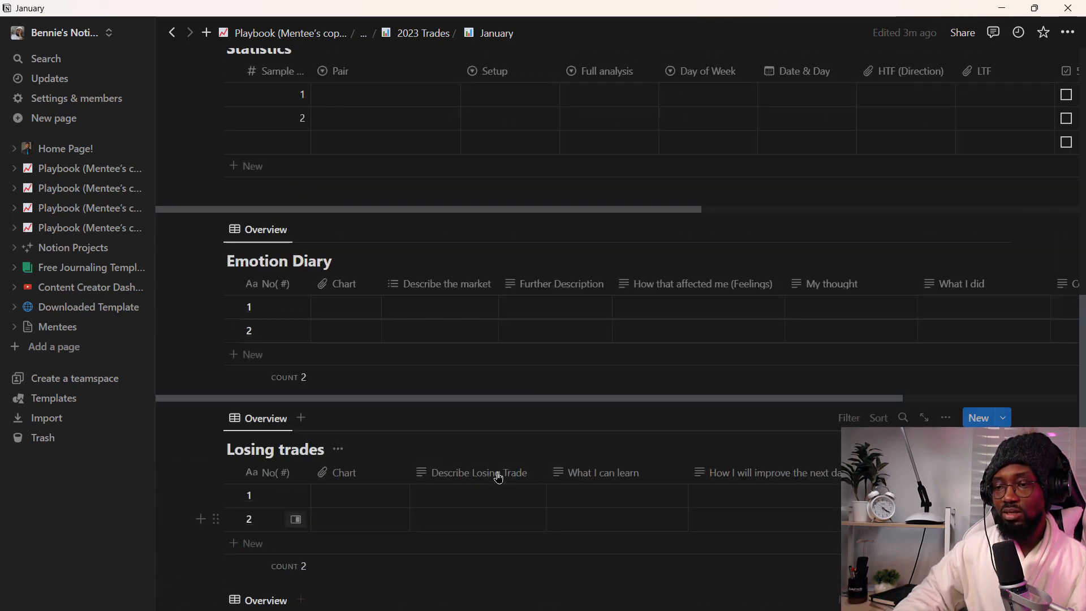
scroll(527, 410, up, 5)
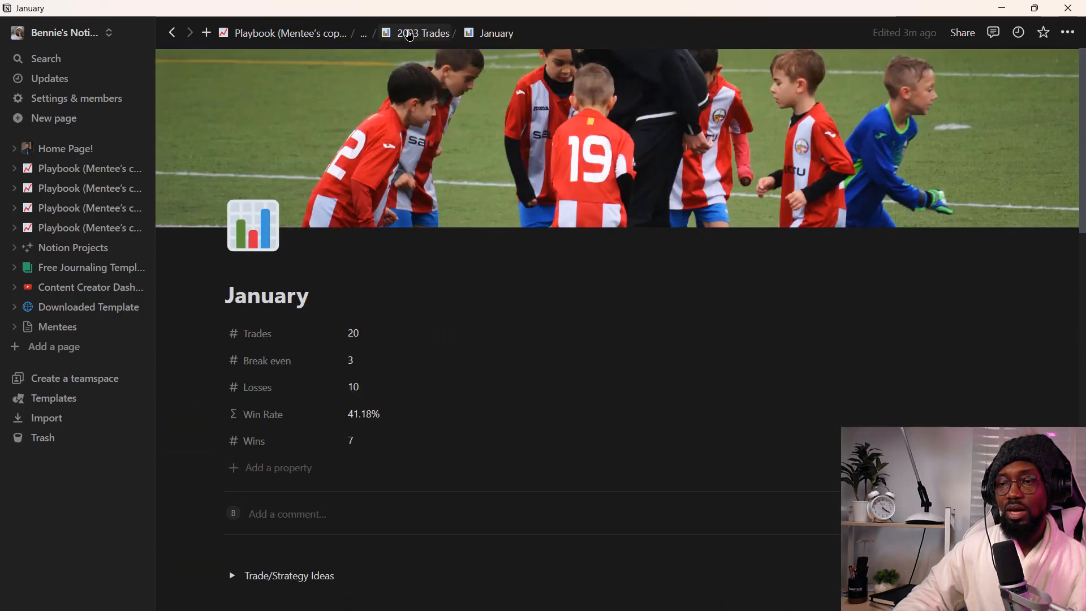
- Leave the January page for the Playbook (Mentee's copy) page and open its Back/Forward-testing Setups database
click(409, 35)
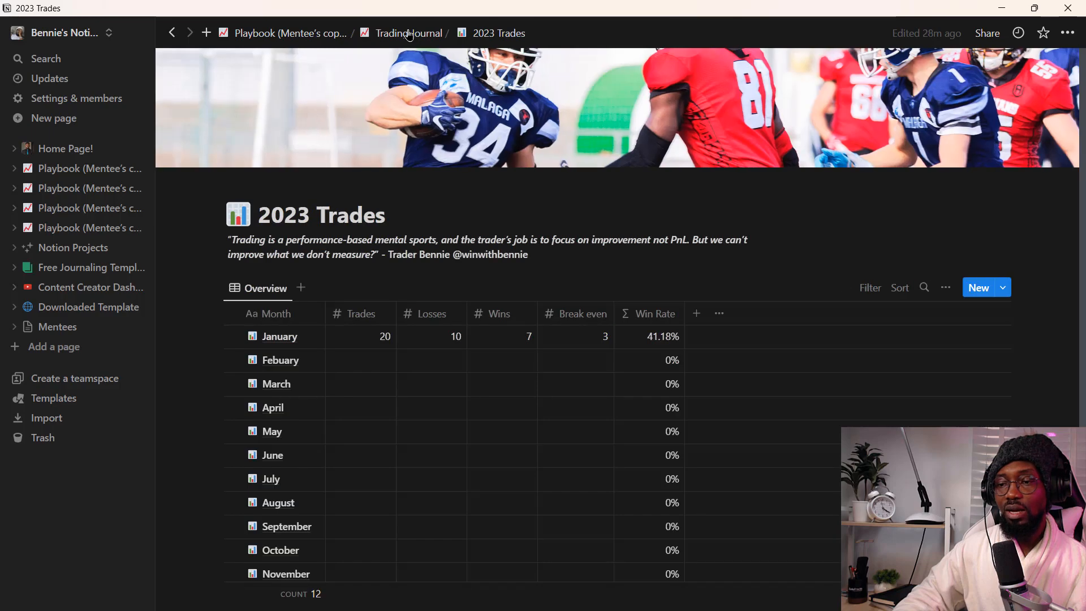
click(308, 37)
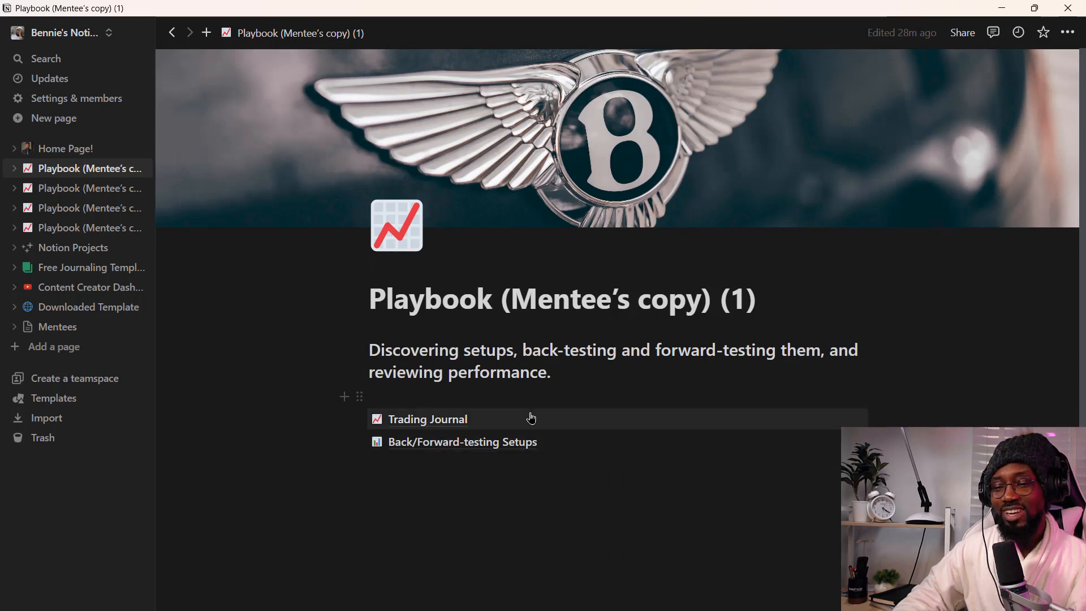
click(444, 449)
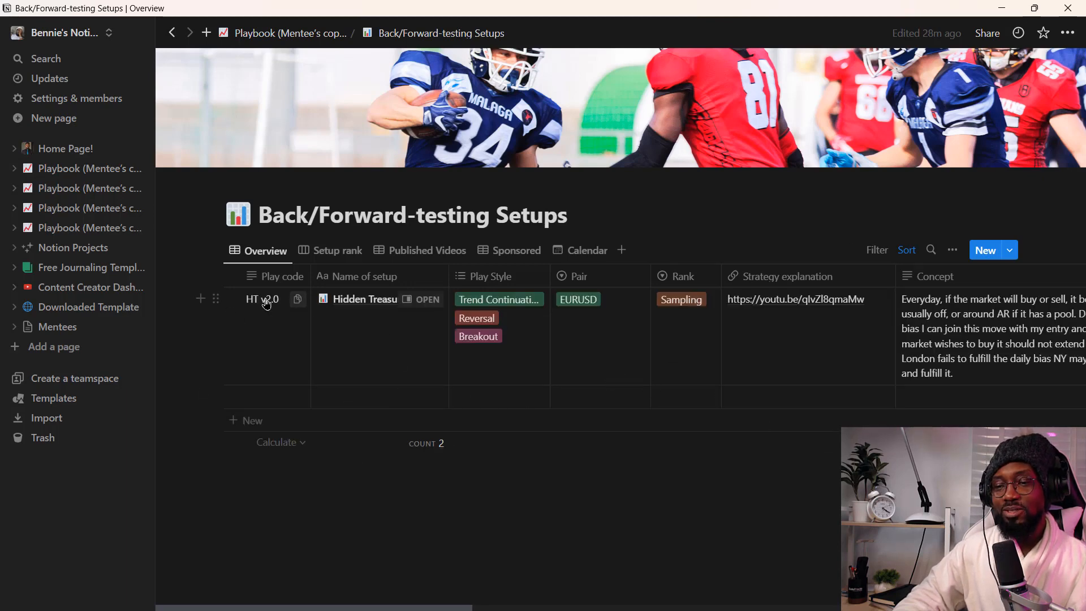
- Survey the Back/Forward-testing Setups overview columns from Play code across to Results, and return to the Strategy explanation and Concept columns
mouse_move(418, 606)
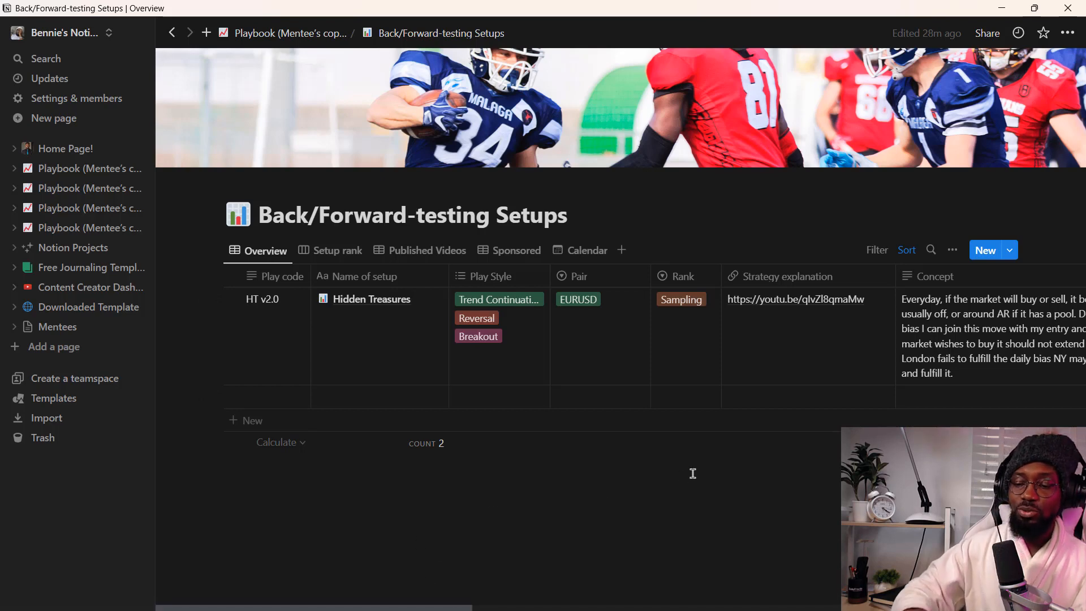
scroll(693, 474, right, 10)
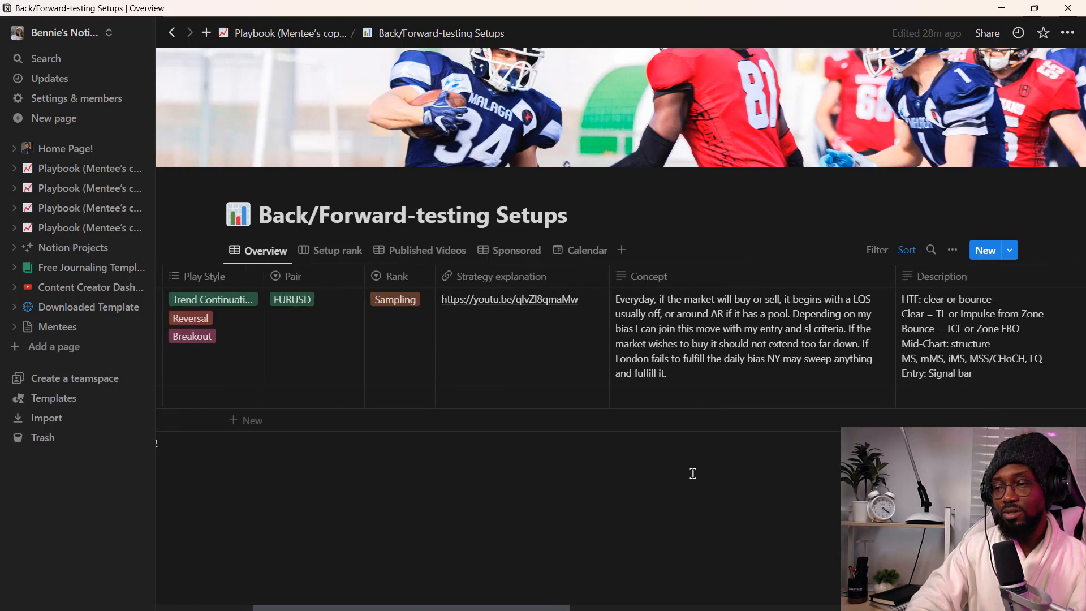
scroll(692, 473, right, 6)
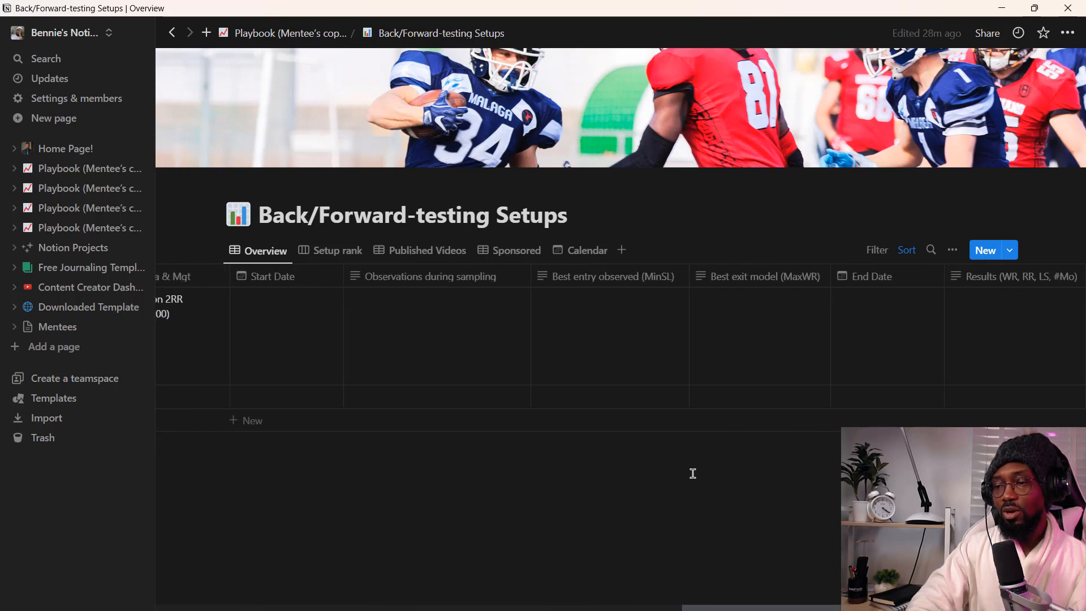
scroll(692, 473, left, 14)
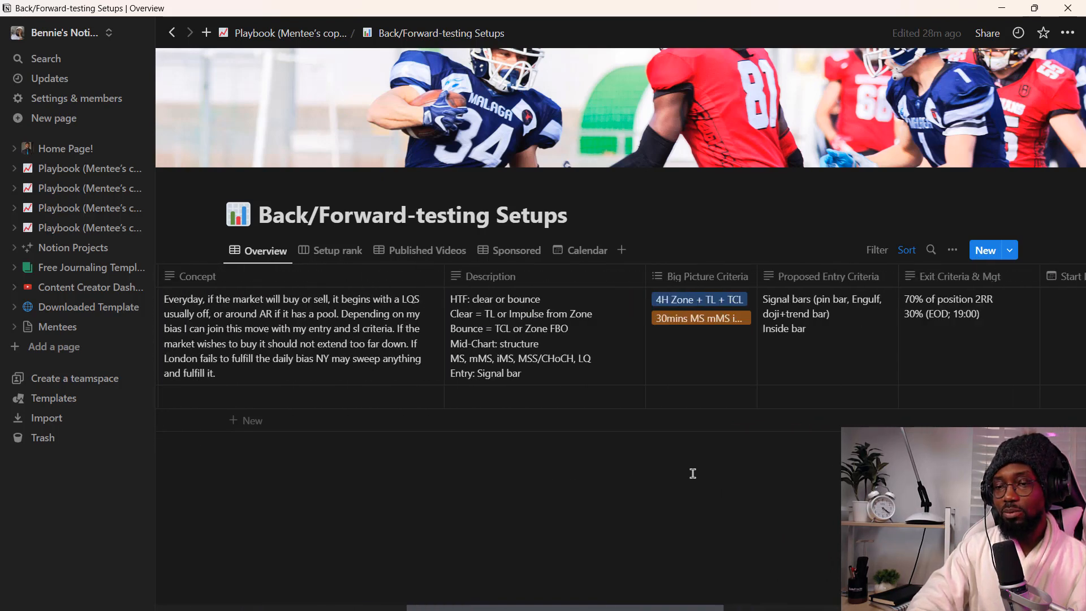
scroll(693, 474, right, 5)
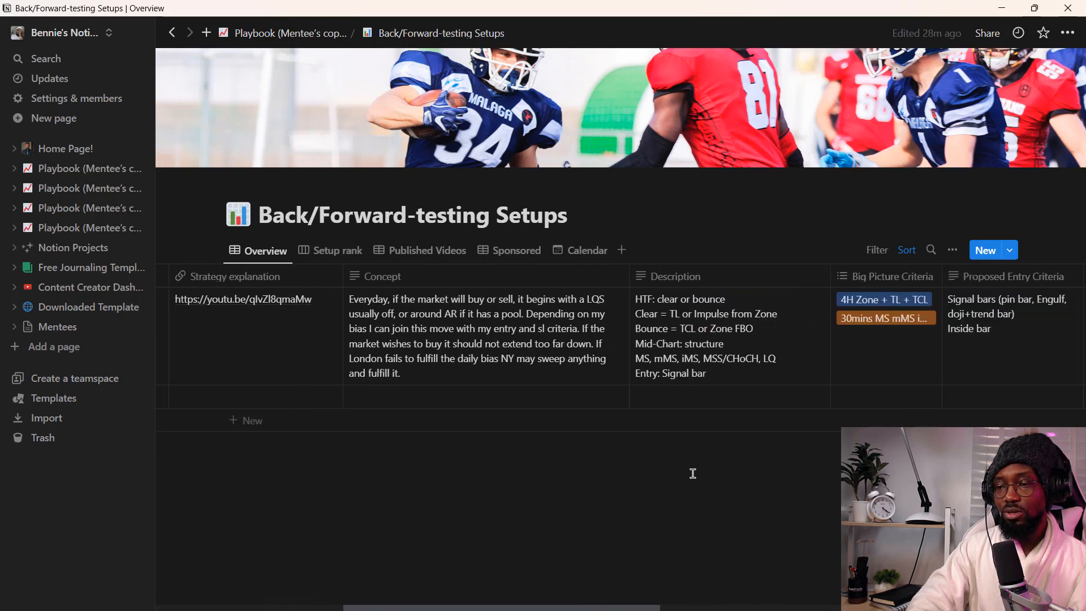
scroll(692, 473, left, 2)
scroll(692, 474, left, 3)
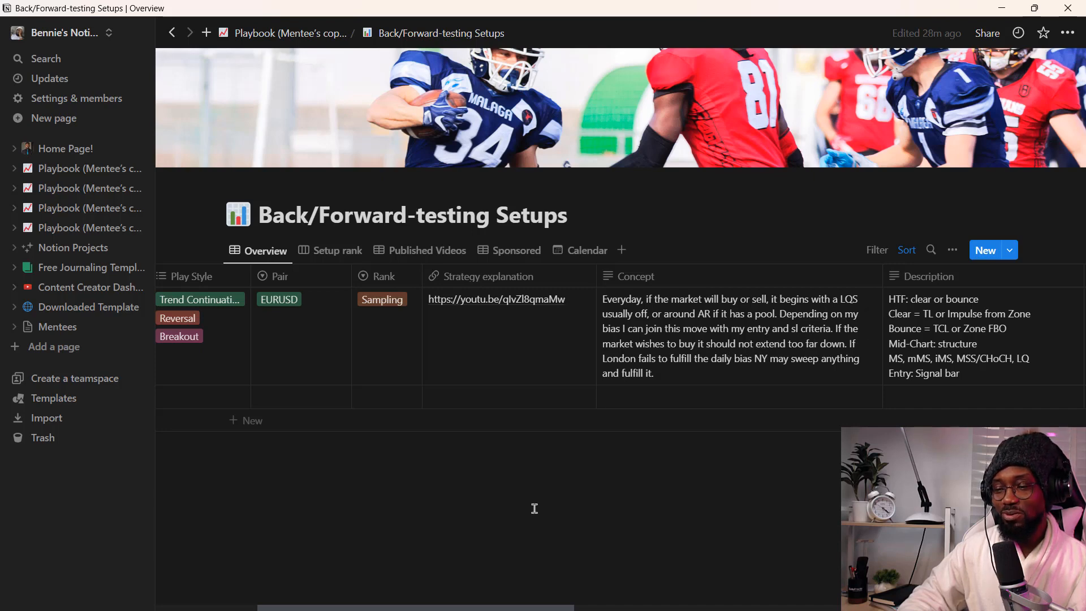
- Examine the Hidden Treasures row's Concept, Description, Big Picture Criteria, Proposed Entry Criteria and Exit Criteria & Mgt cells, and return to the first columns
scroll(622, 396, right, 5)
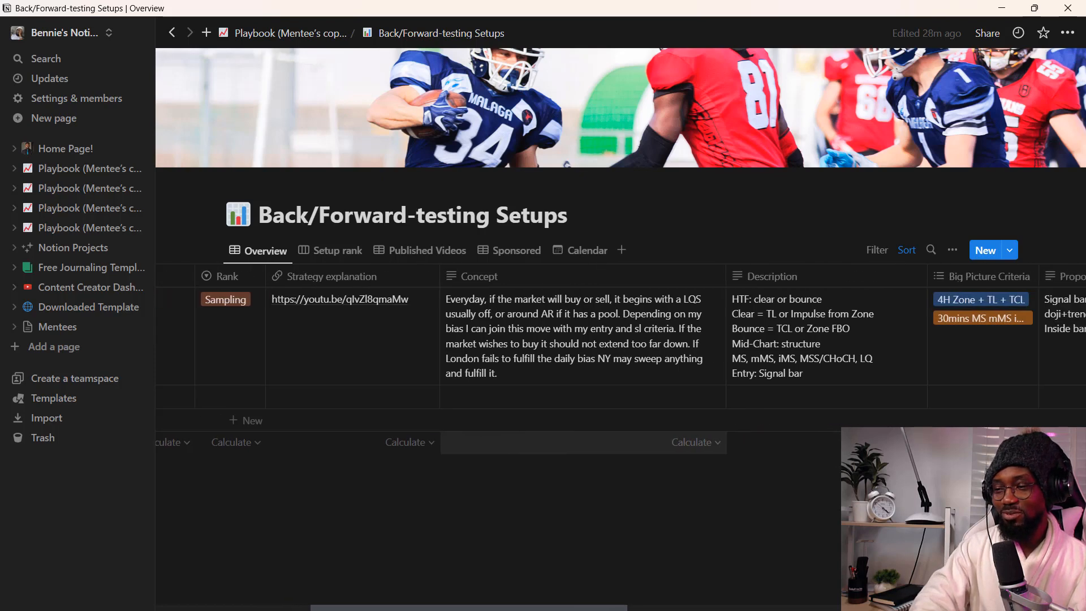
scroll(622, 340, right, 8)
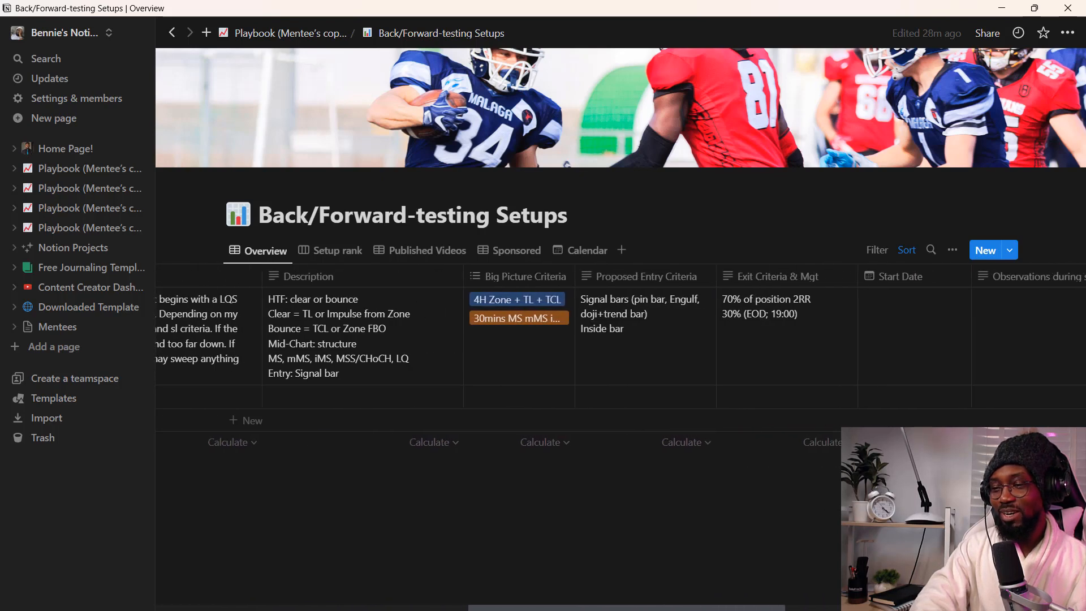
scroll(622, 339, left, 8)
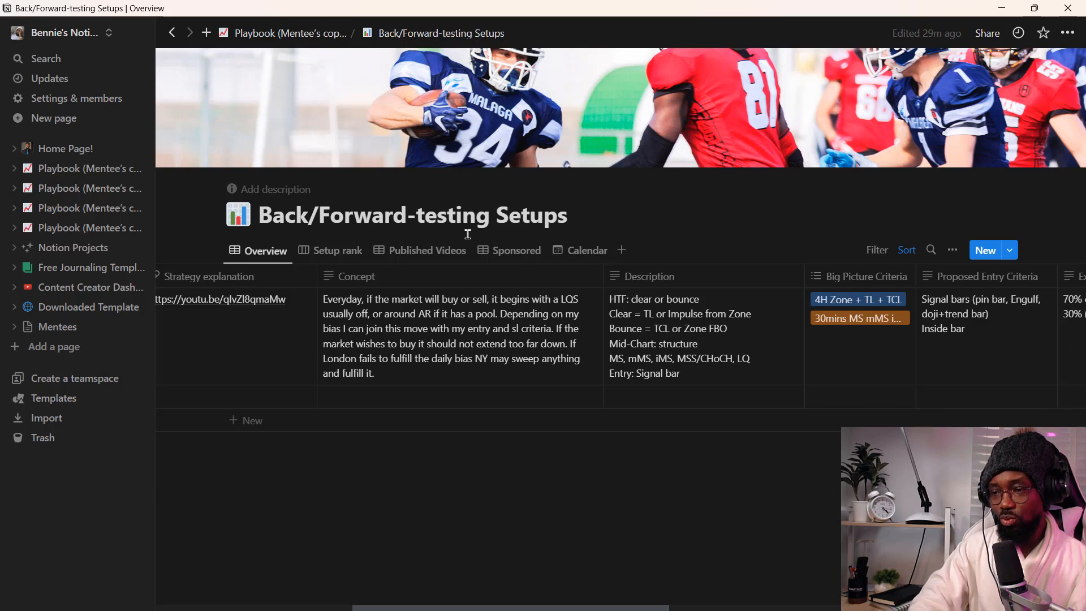
scroll(468, 234, right, 5)
scroll(468, 234, right, 2)
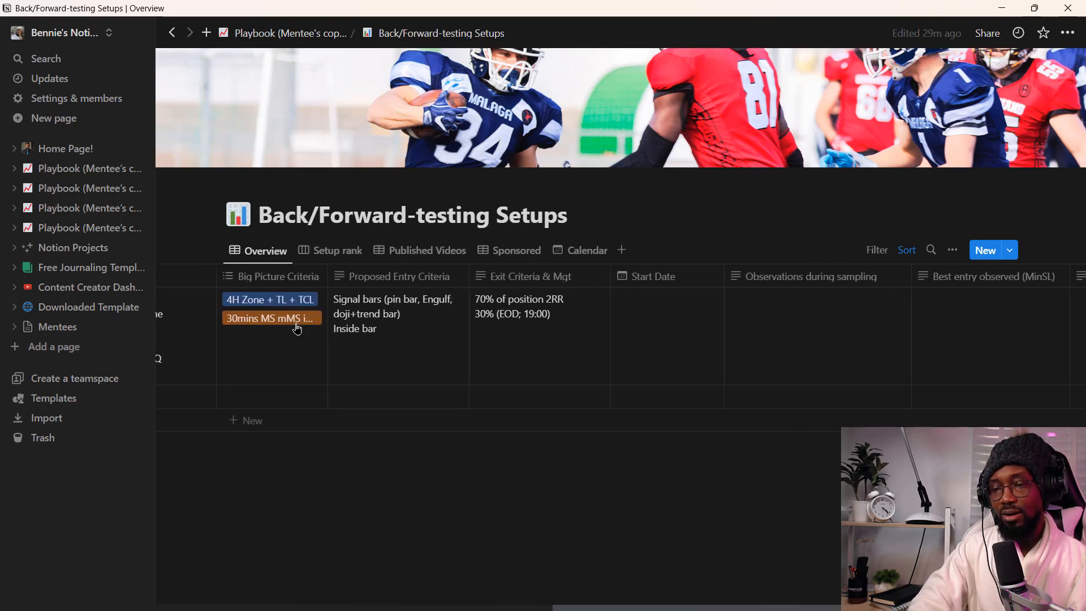
scroll(297, 329, right, 1)
scroll(296, 328, left, 1)
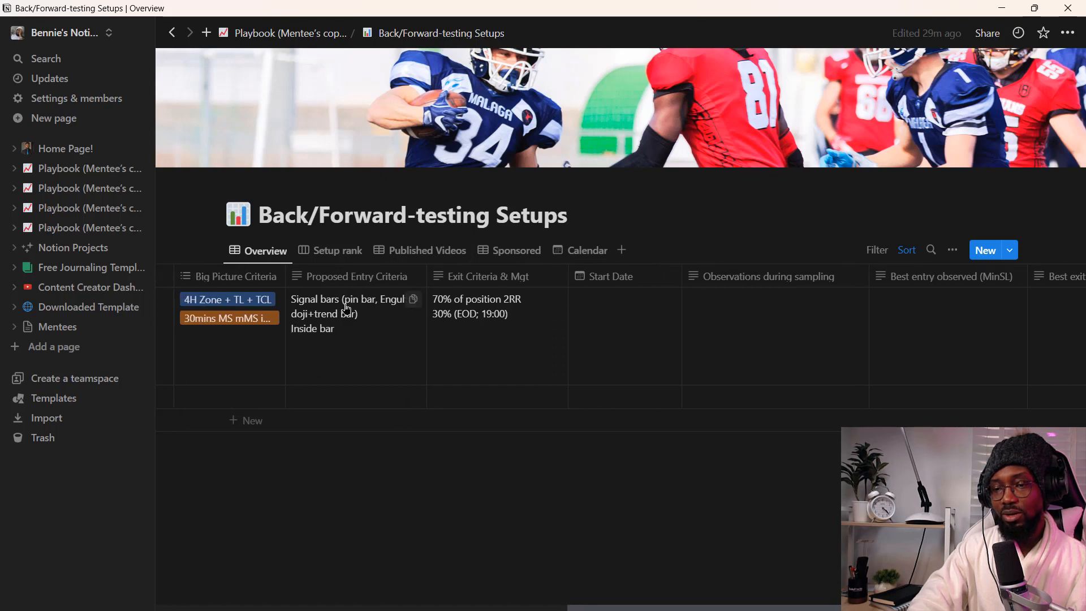
scroll(331, 355, left, 2)
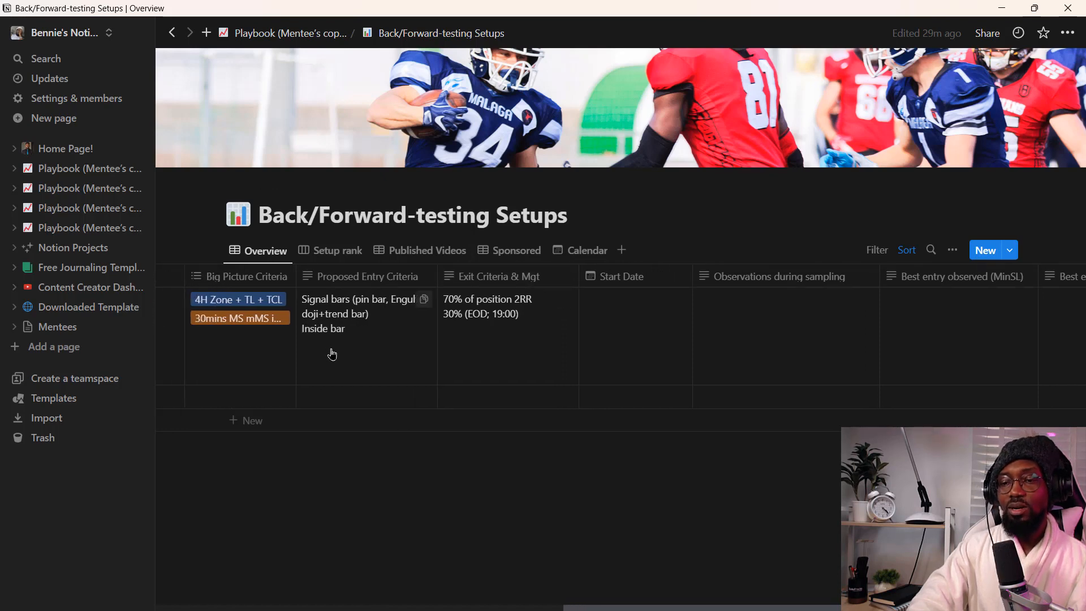
scroll(332, 354, left, 15)
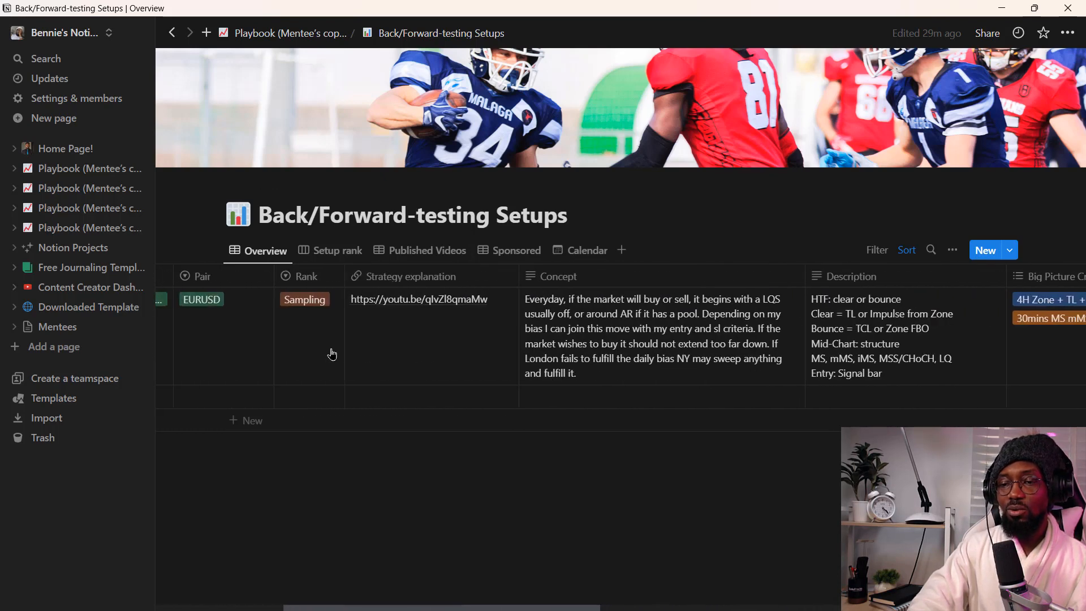
scroll(332, 355, left, 4)
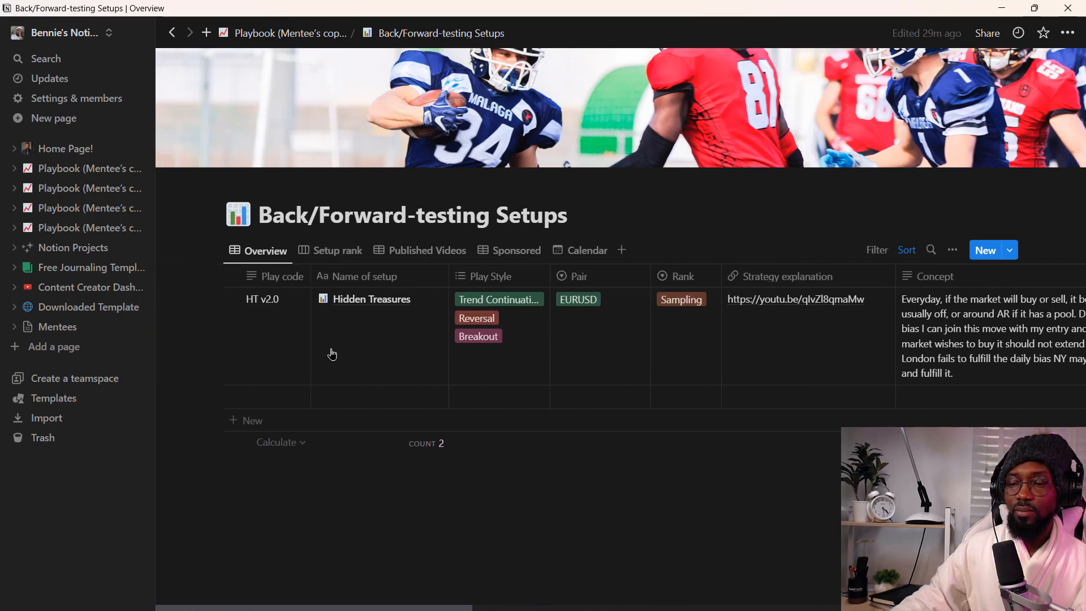
- Open the Hidden Treasures setup as a full page and go past its properties to the testing data
mouse_move(428, 304)
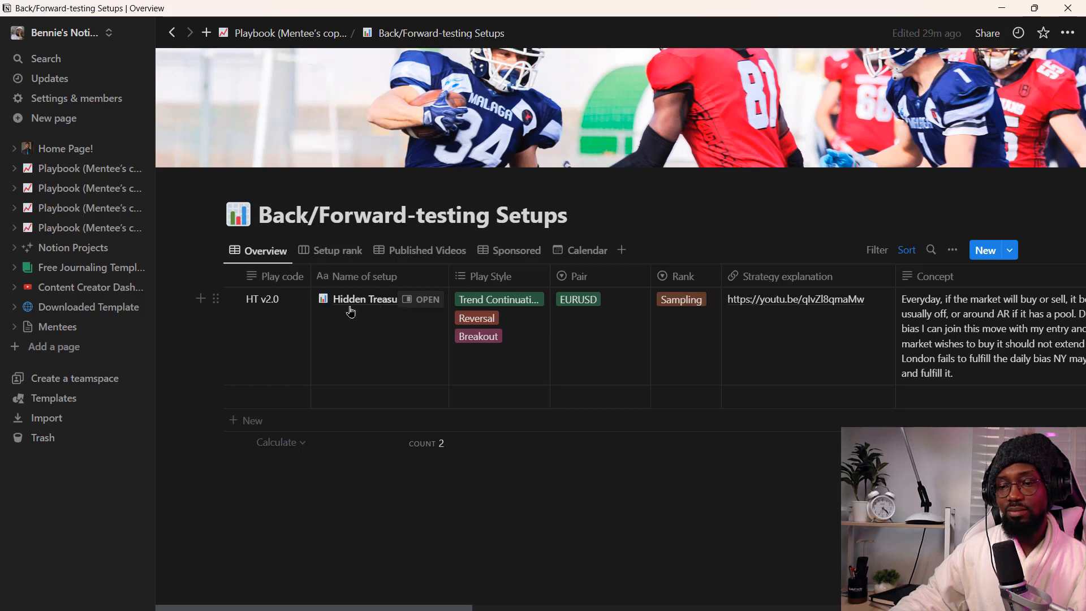
click(430, 303)
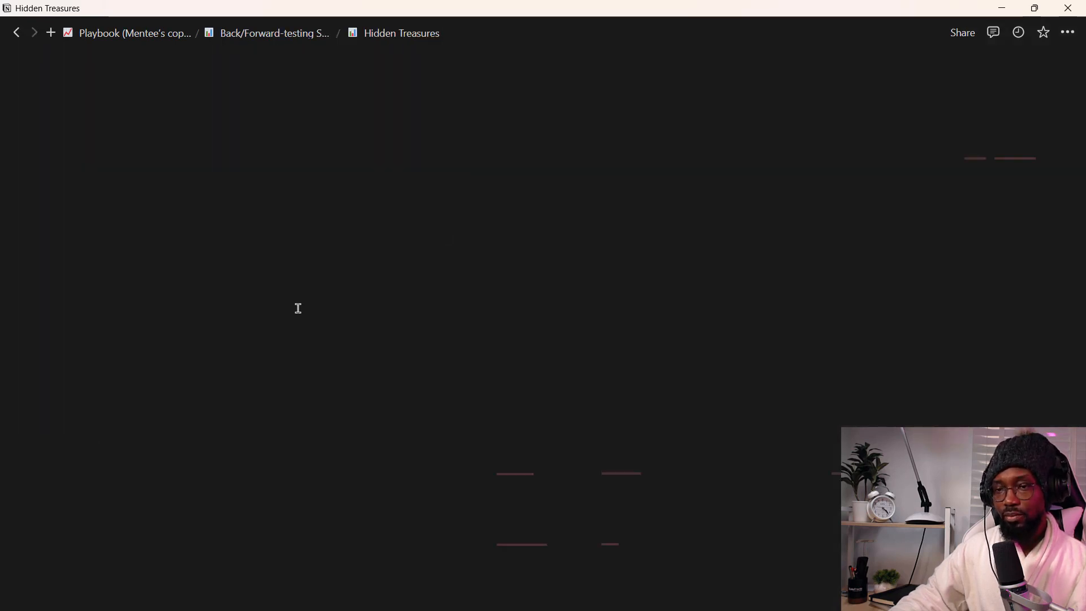
scroll(496, 330, down, 20)
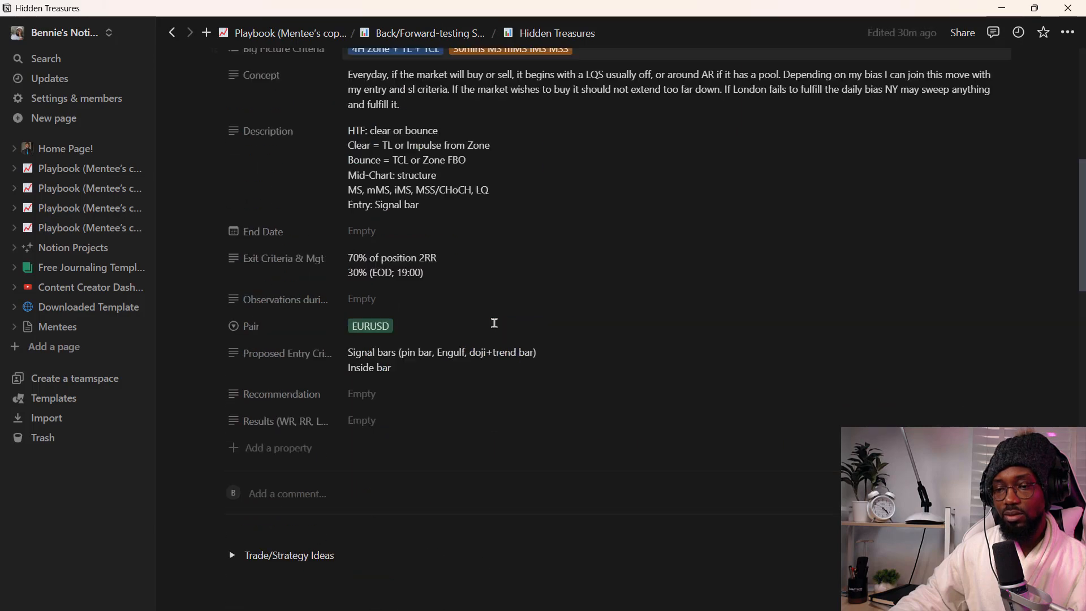
scroll(493, 328, down, 5)
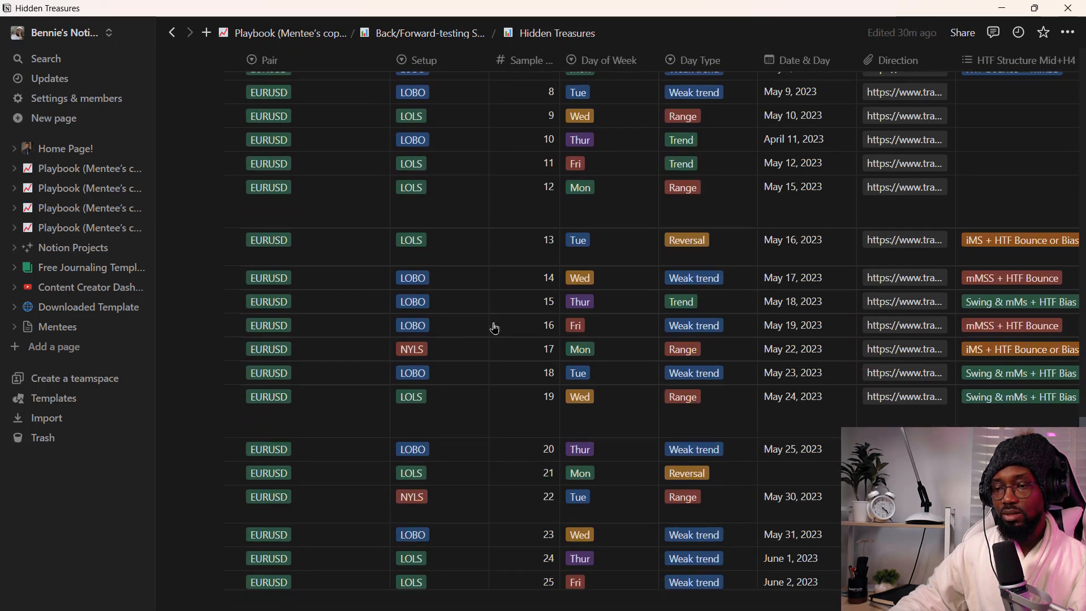
- Review the Hidden Treasures page's Observation and Conclusion sections and the rows of its Forward-testing Data and Back-testing Data tables
scroll(494, 328, up, 10)
scroll(494, 328, up, 3)
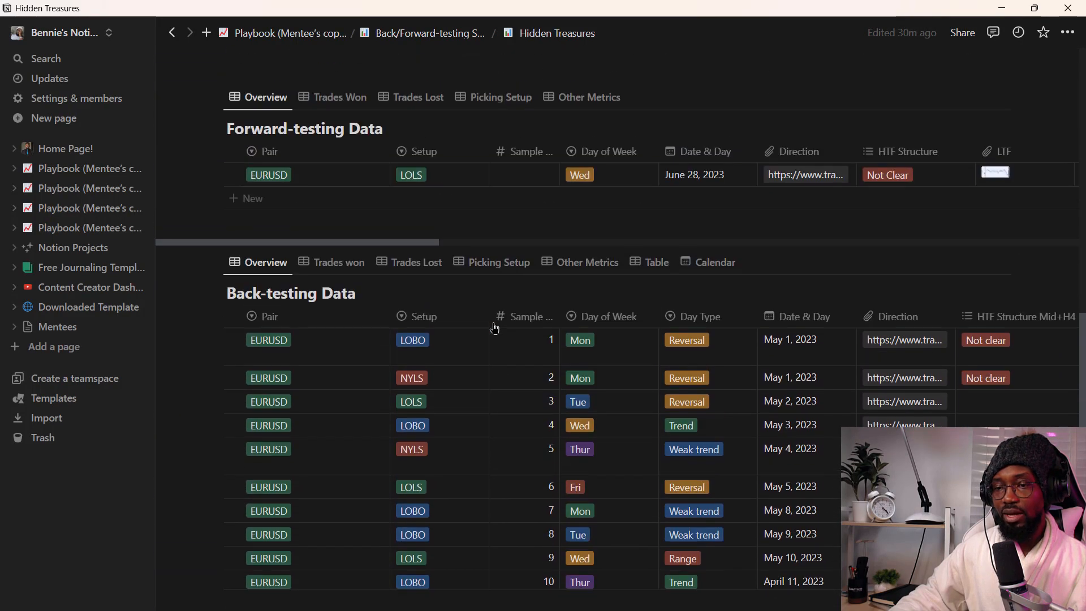
scroll(493, 328, down, 3)
scroll(494, 328, up, 5)
scroll(494, 328, up, 3)
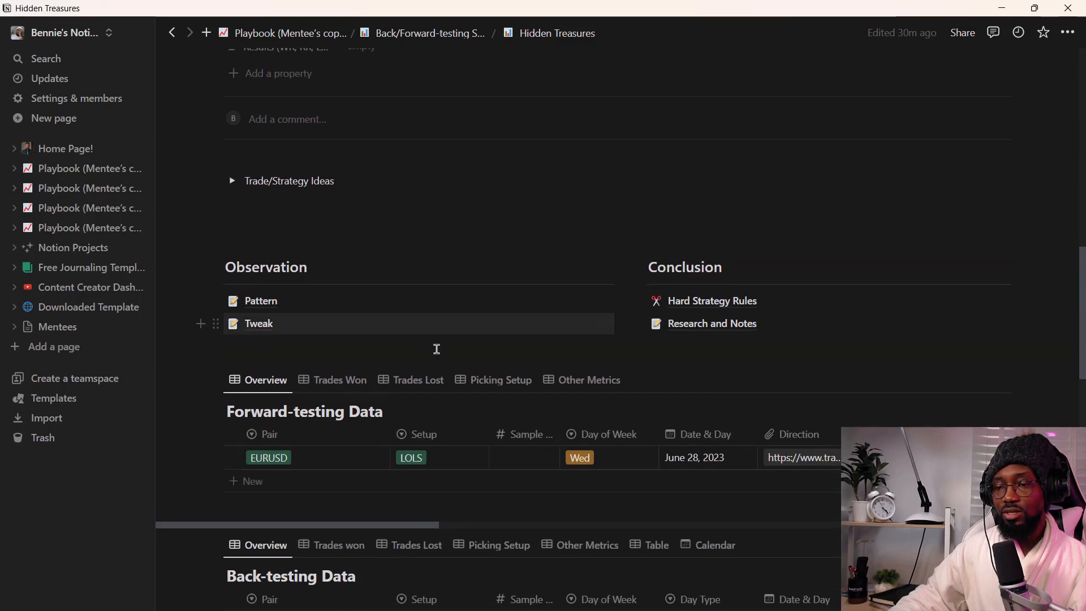
scroll(436, 346, down, 3)
scroll(294, 456, down, 8)
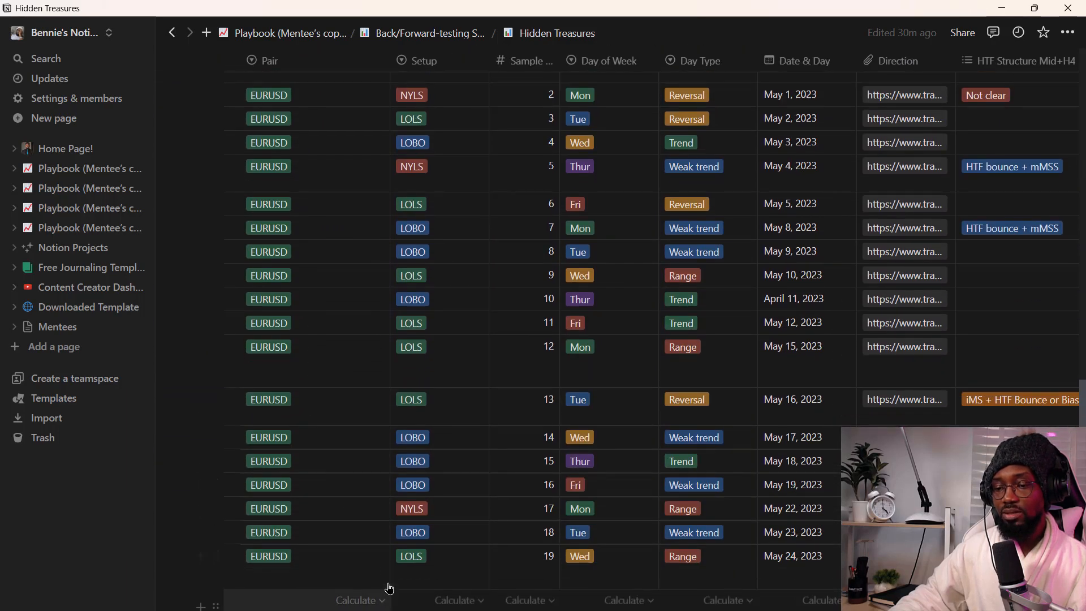
scroll(630, 380, up, 3)
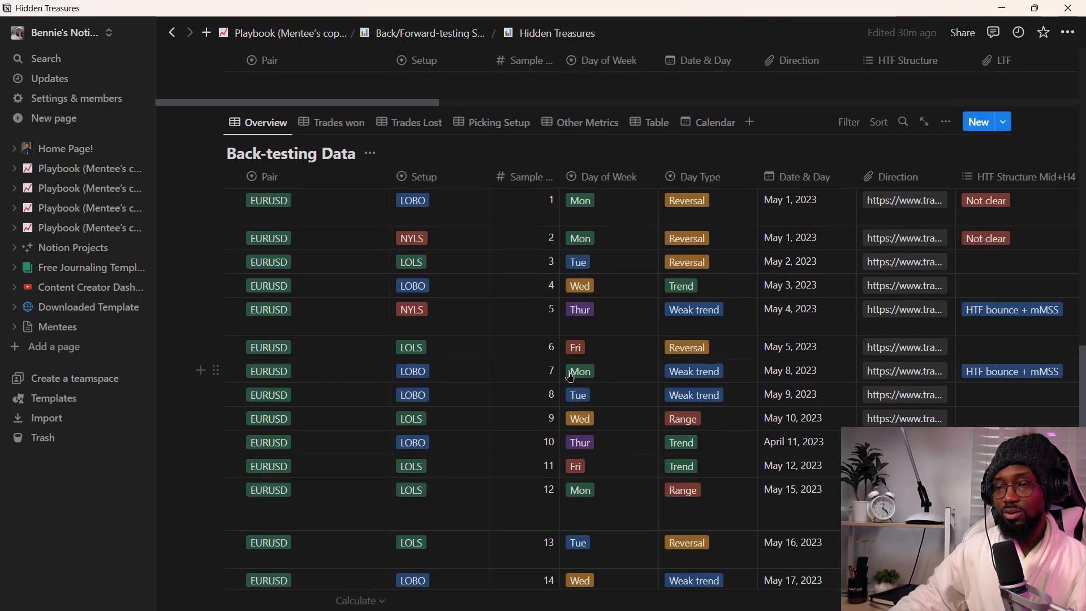
scroll(630, 380, up, 4)
scroll(1013, 339, up, 1)
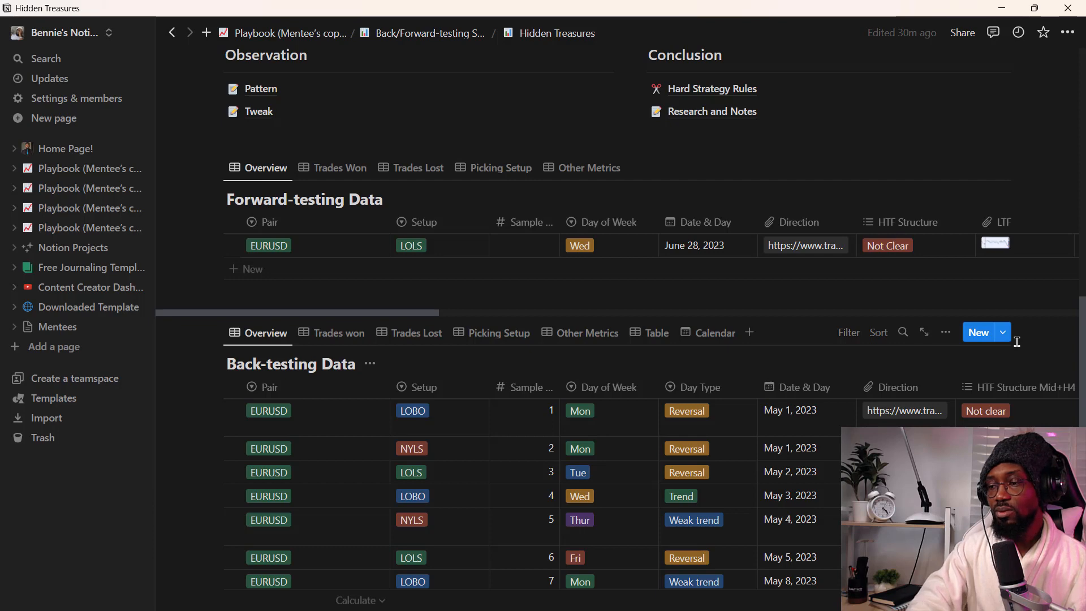
- Examine the Forward-testing Data columns and the Back-testing Data columns through 1/3 Exit (Max TP), and return to the 2RR, SL and risk columns
scroll(664, 307, right, 10)
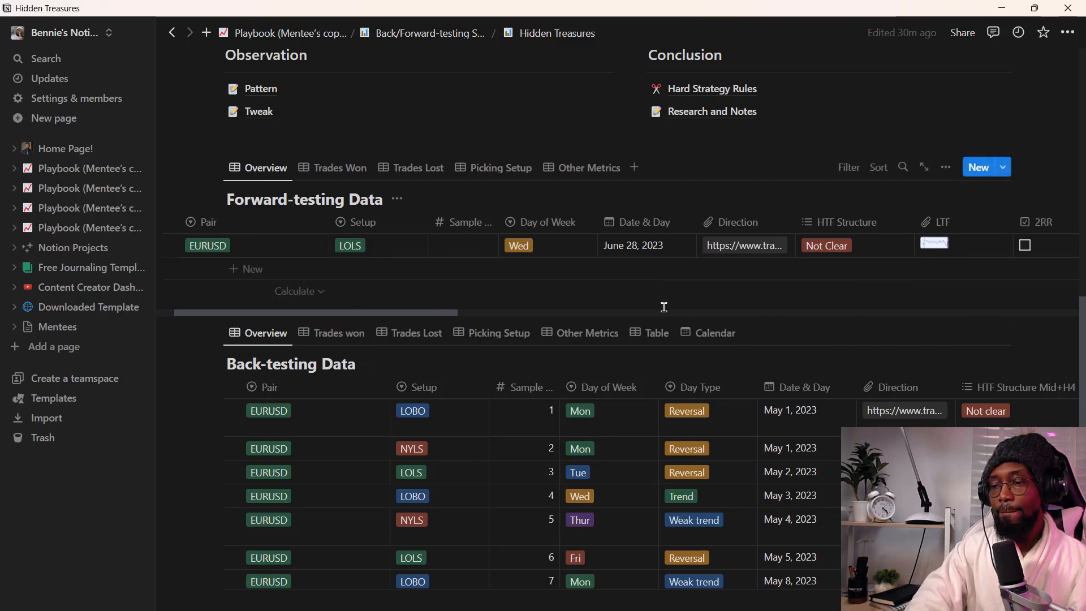
scroll(572, 437, right, 10)
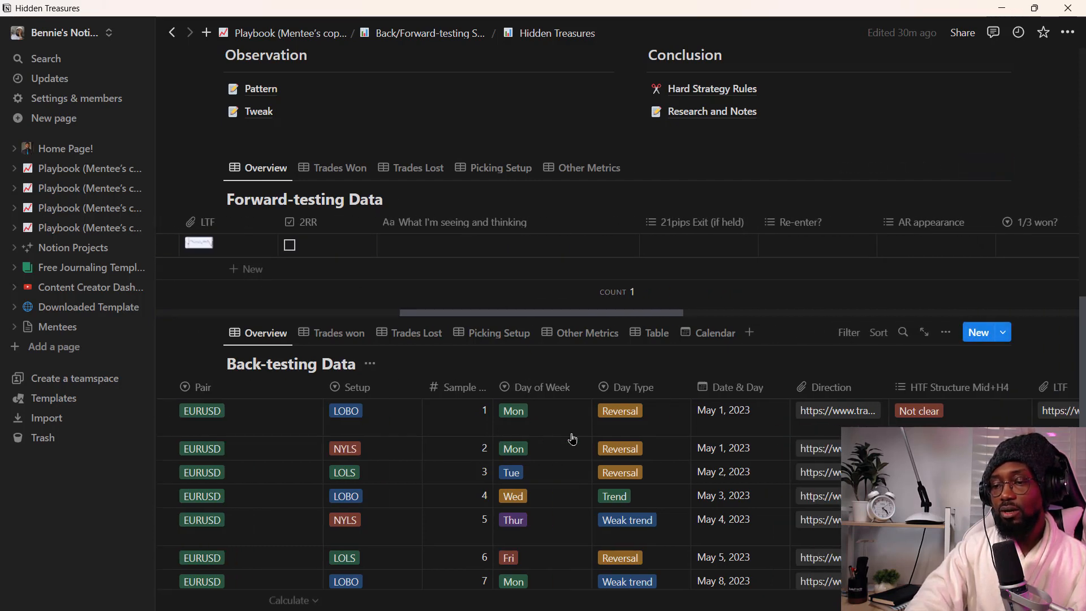
scroll(587, 383, down, 4)
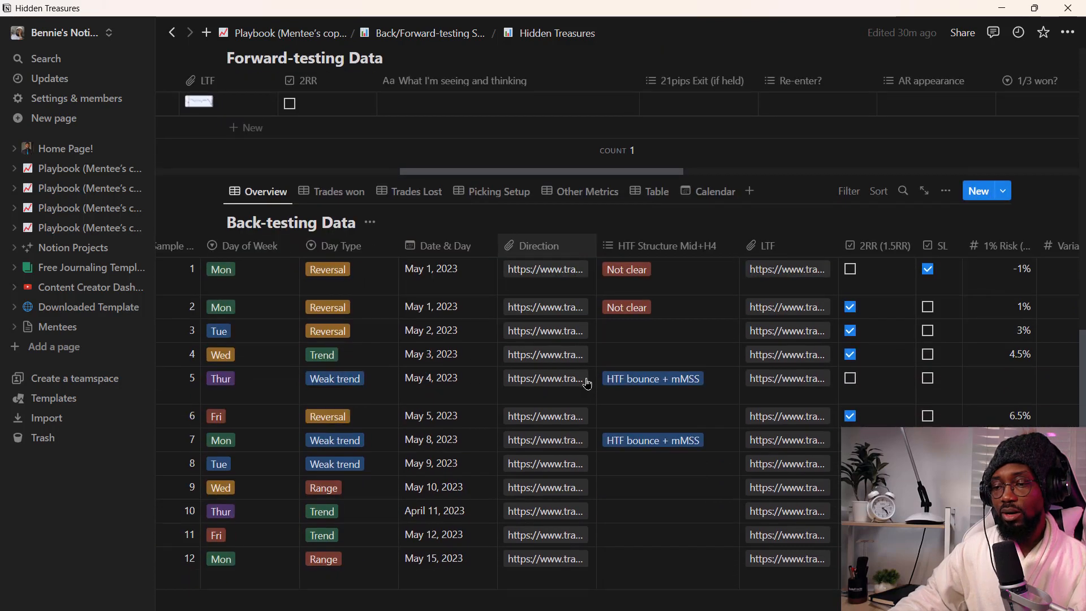
scroll(587, 366, up, 1)
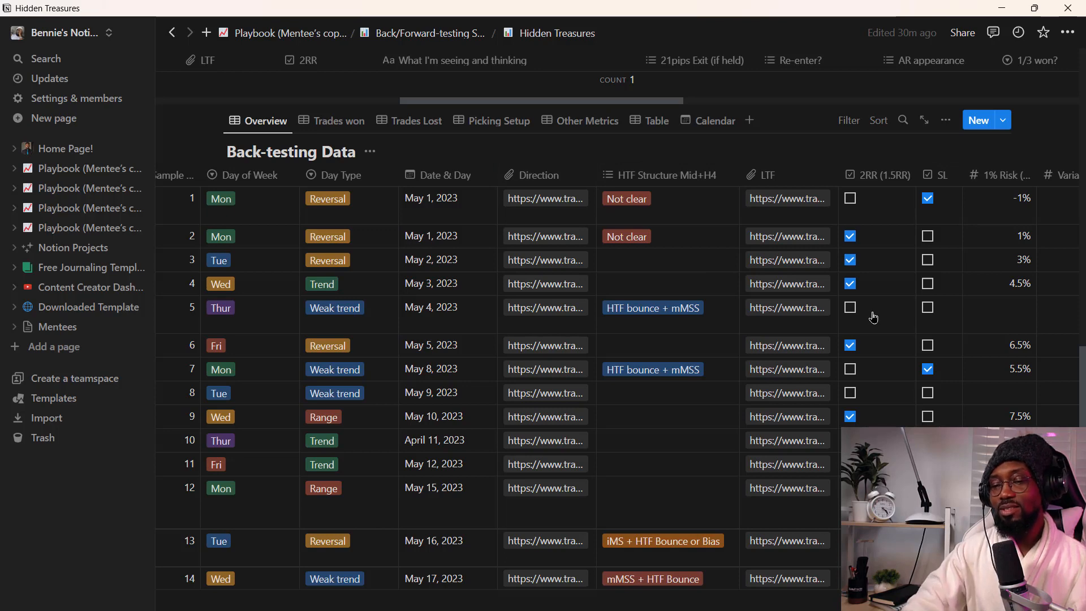
scroll(873, 317, right, 10)
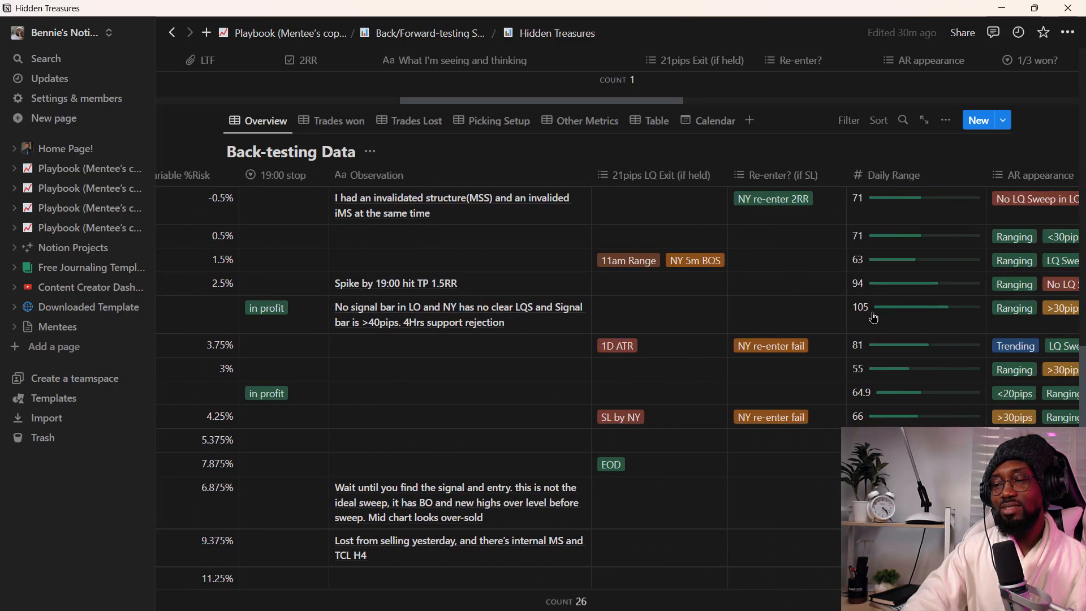
scroll(873, 317, right, 8)
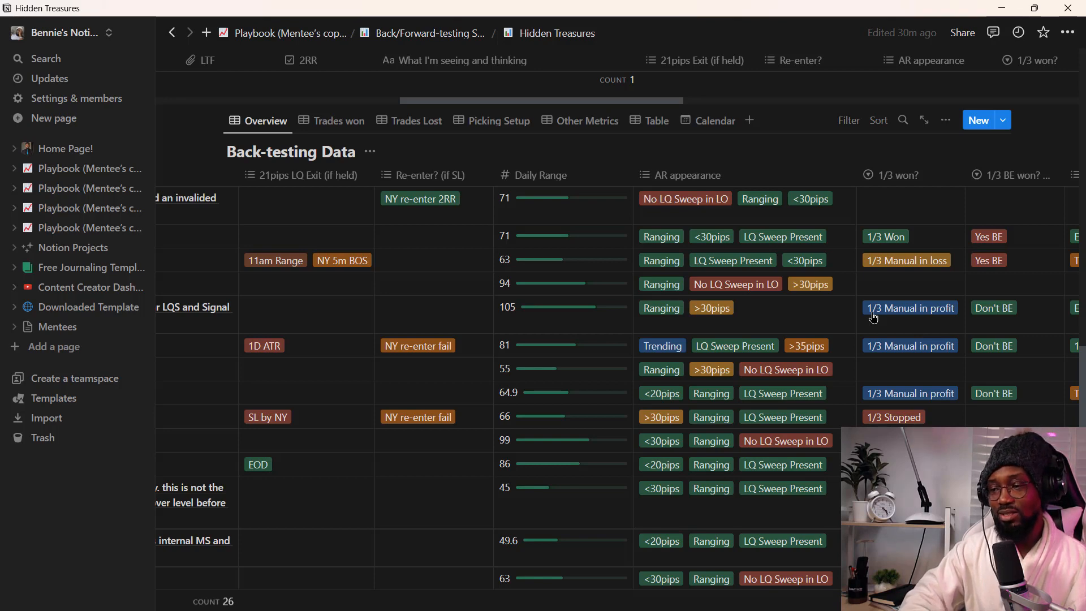
scroll(873, 317, right, 4)
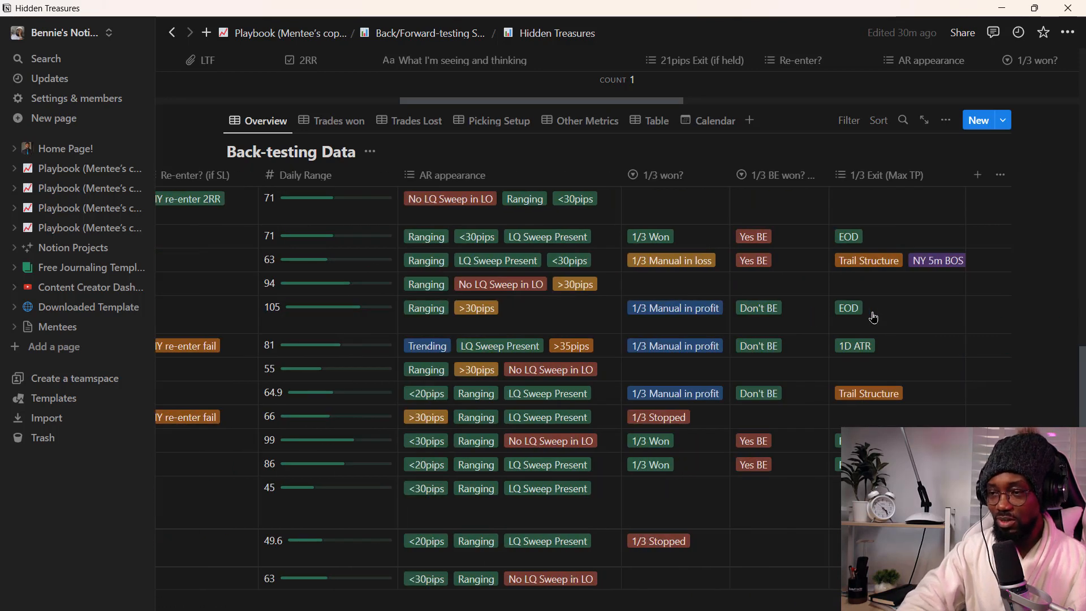
scroll(873, 317, left, 10)
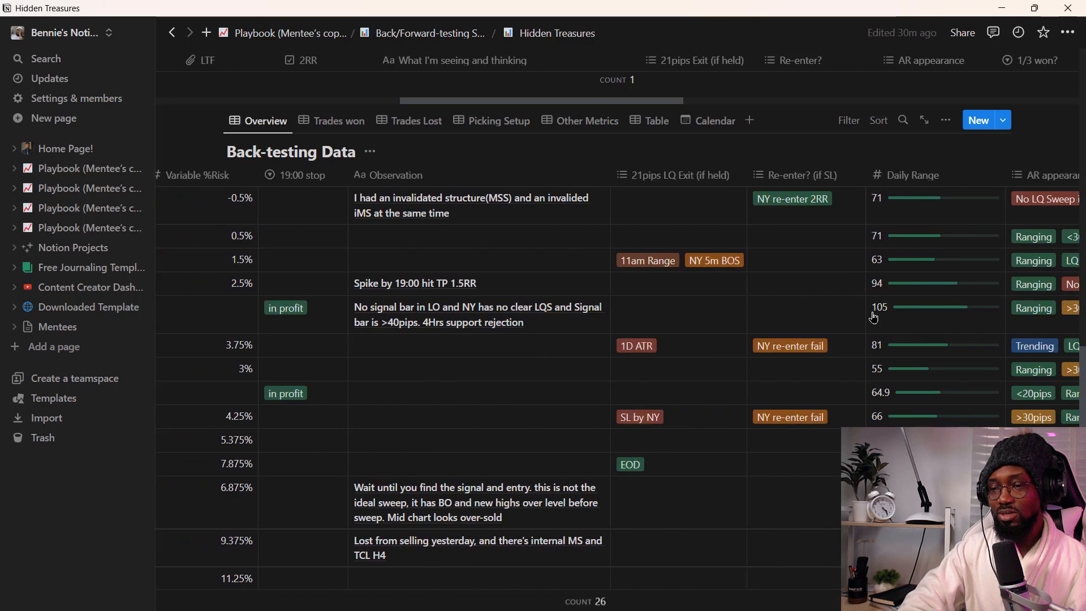
scroll(873, 316, left, 10)
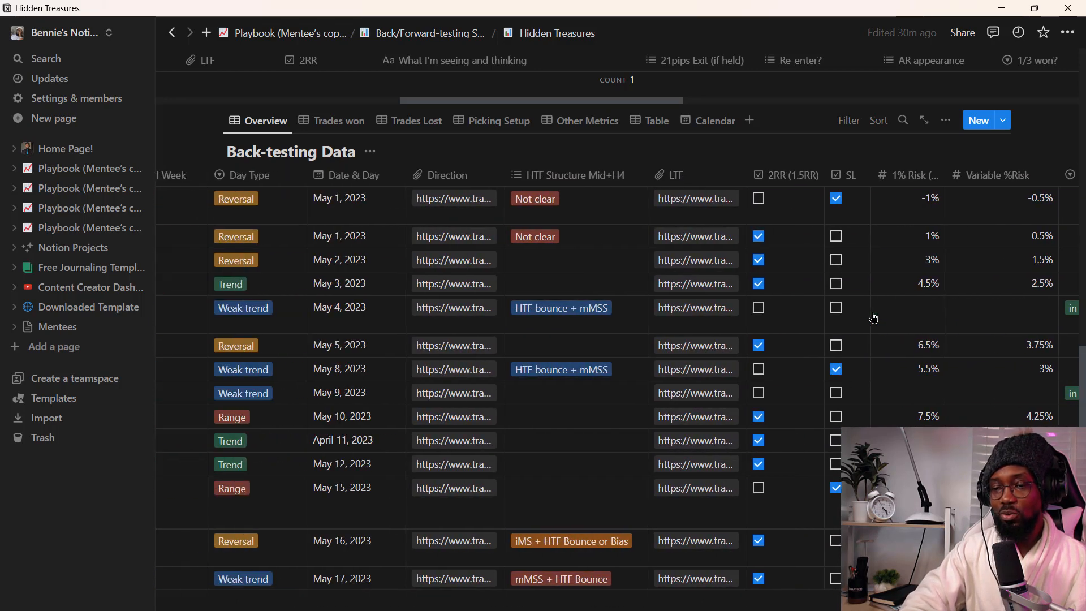
- Examine the Back-testing Data columns from Day of Week through 1/3 Exit (Max TP), and return to the Pair and Setup columns
scroll(873, 316, left, 1)
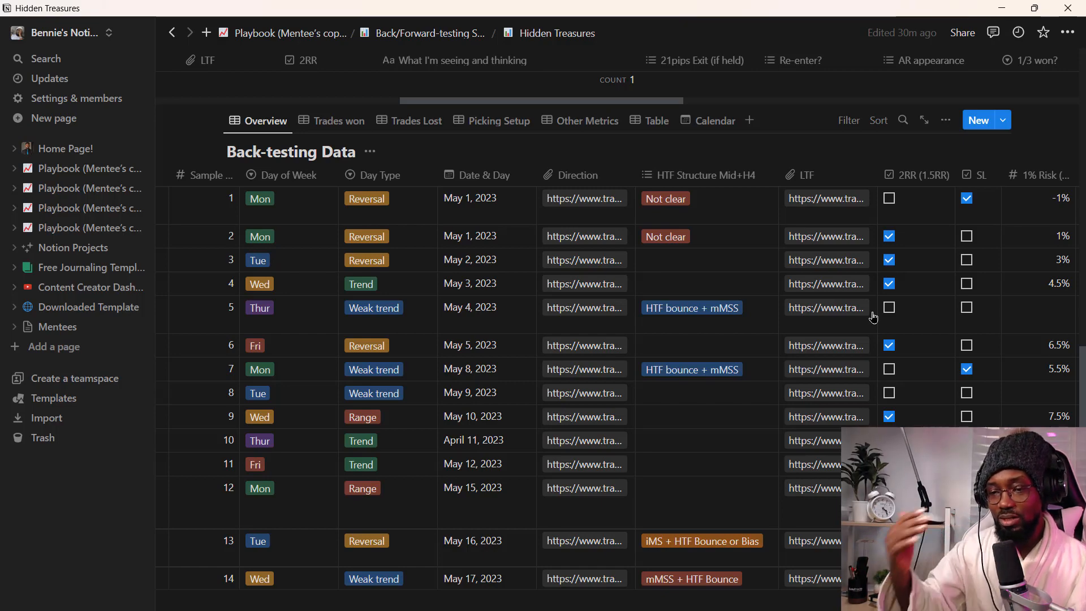
scroll(872, 316, right, 10)
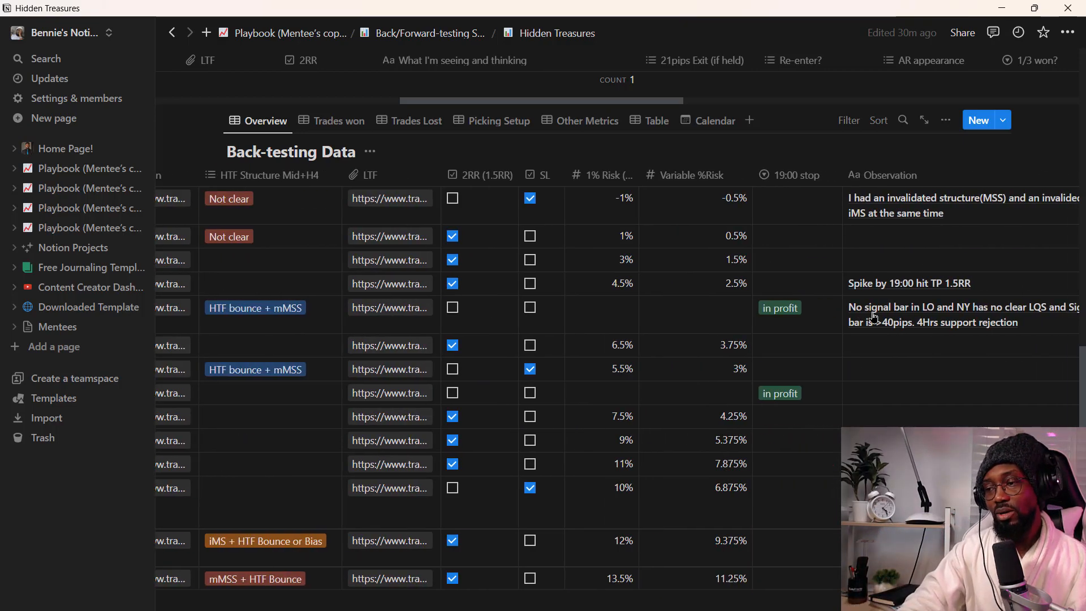
scroll(872, 317, right, 7)
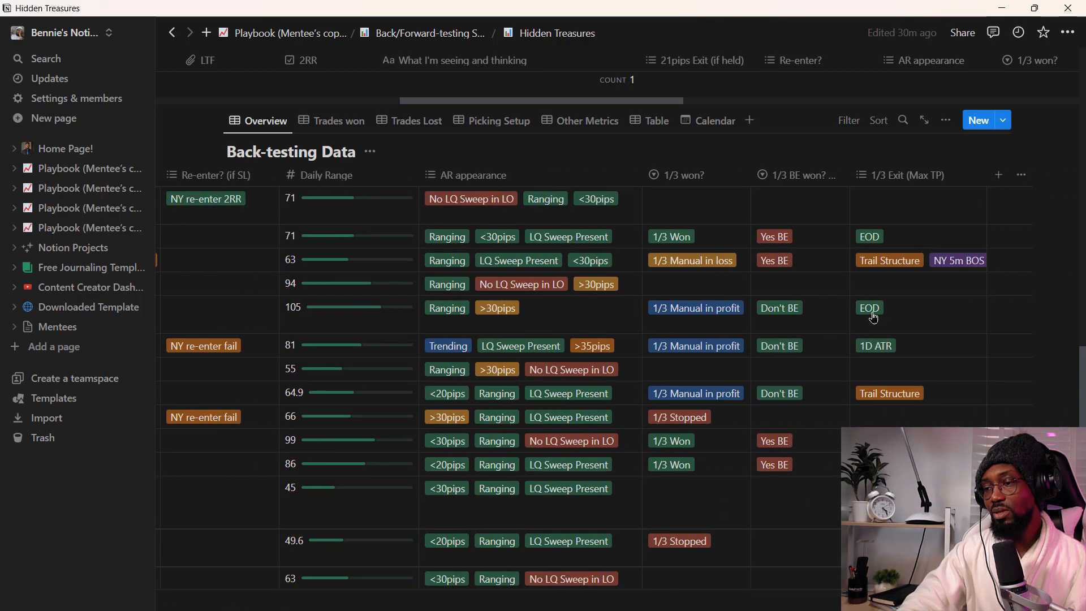
scroll(872, 317, left, 15)
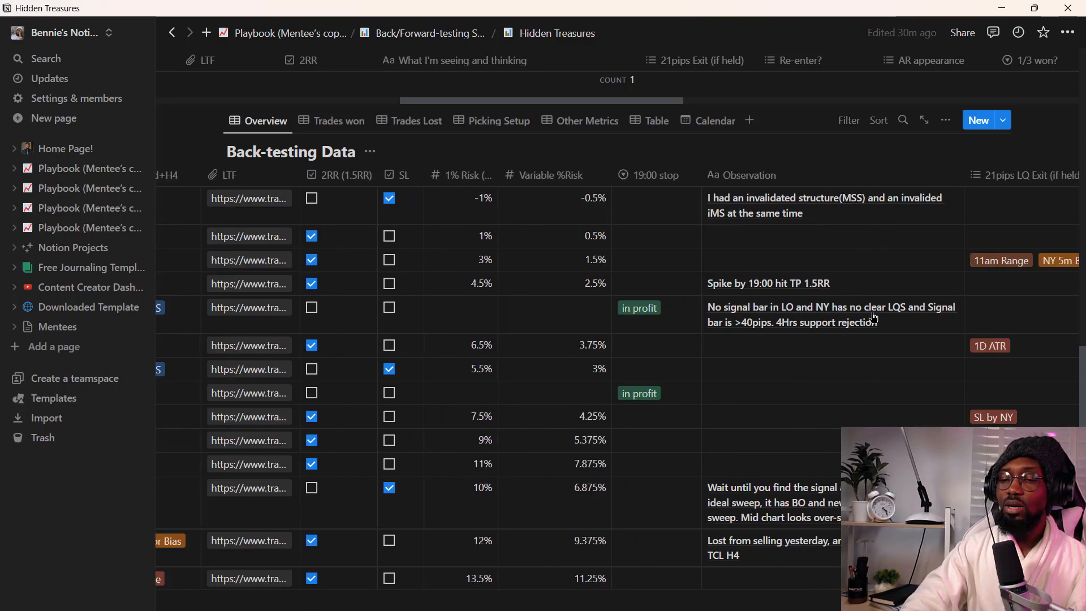
scroll(873, 317, left, 5)
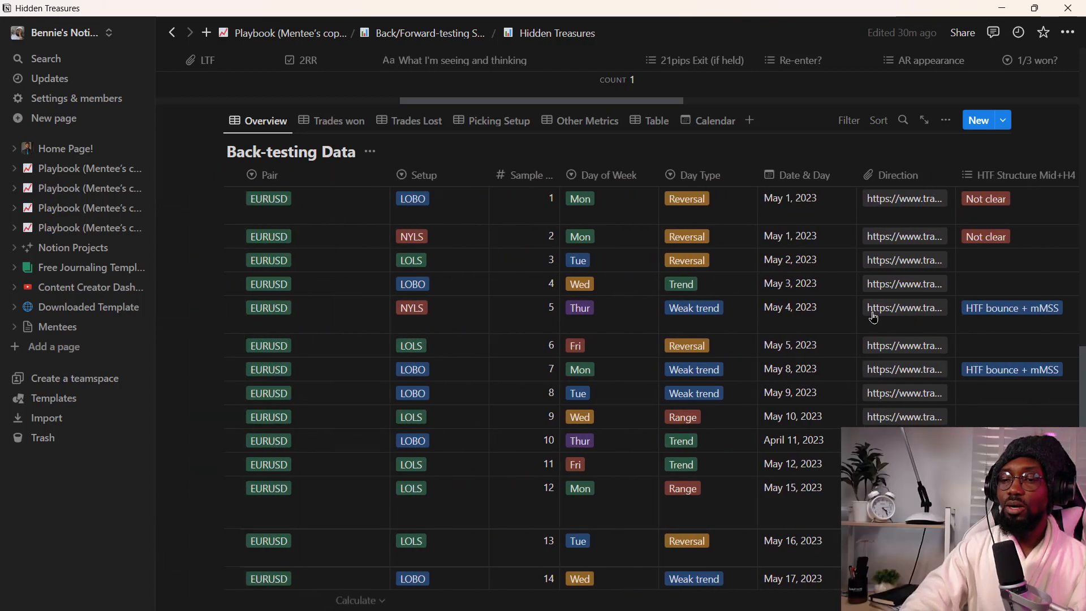
- Review the Hidden Treasures page's properties together with its Observation and Conclusion sections
scroll(540, 402, up, 8)
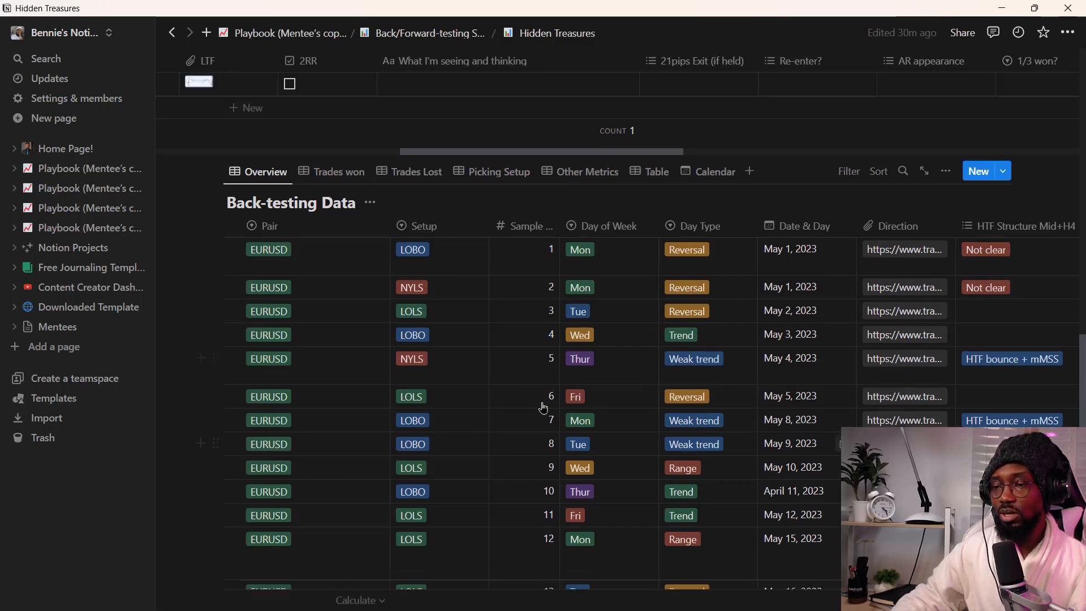
scroll(545, 417, up, 6)
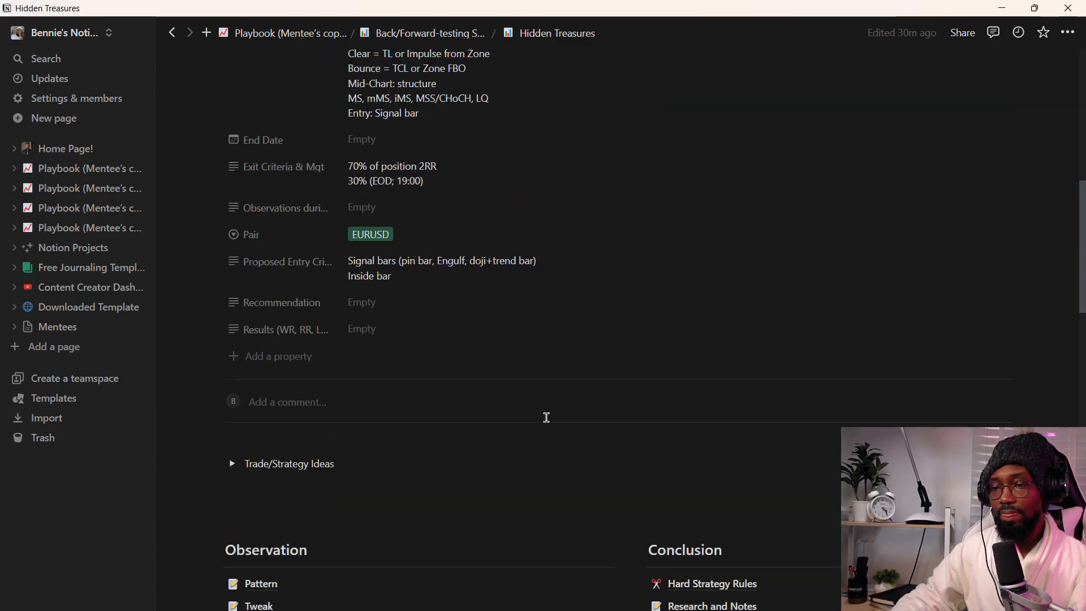
scroll(546, 417, down, 5)
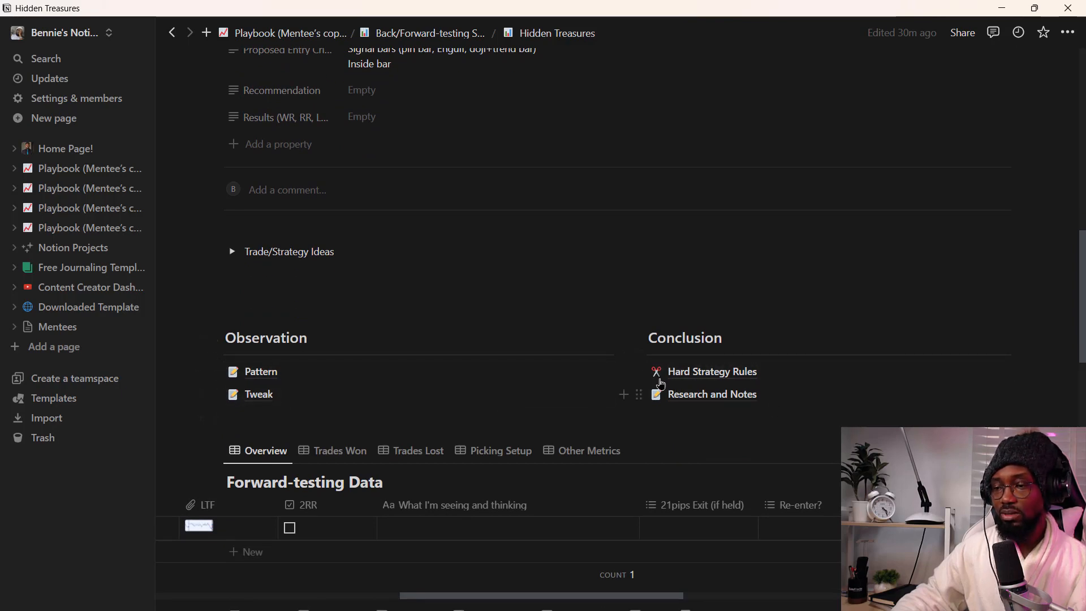
scroll(598, 369, up, 9)
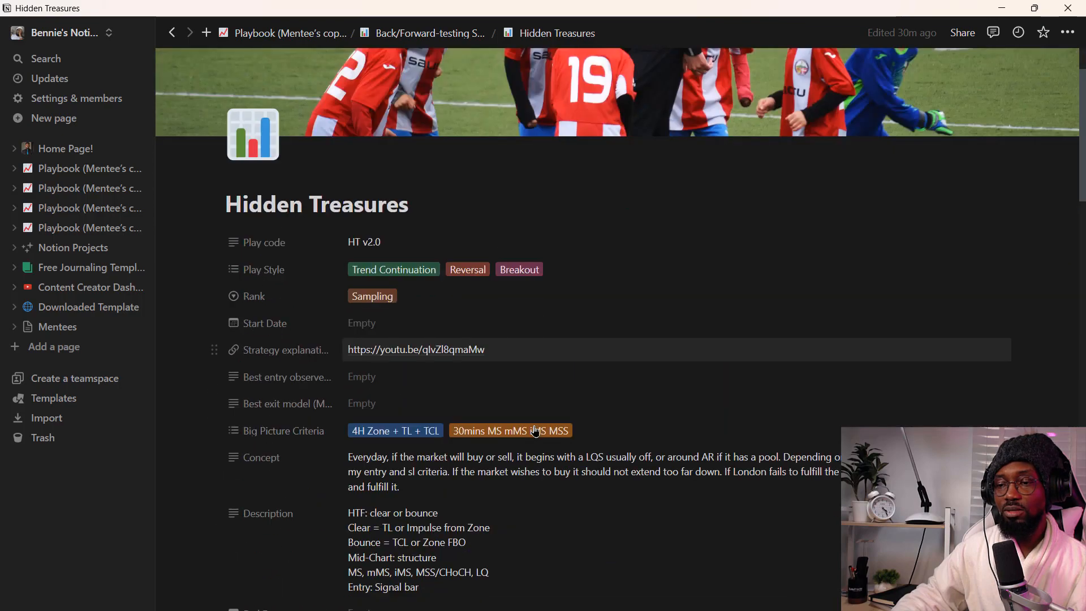
- Examine the Back-testing Data rows below the Forward-testing Data table, and return to the Hidden Treasures page's title
scroll(536, 431, down, 15)
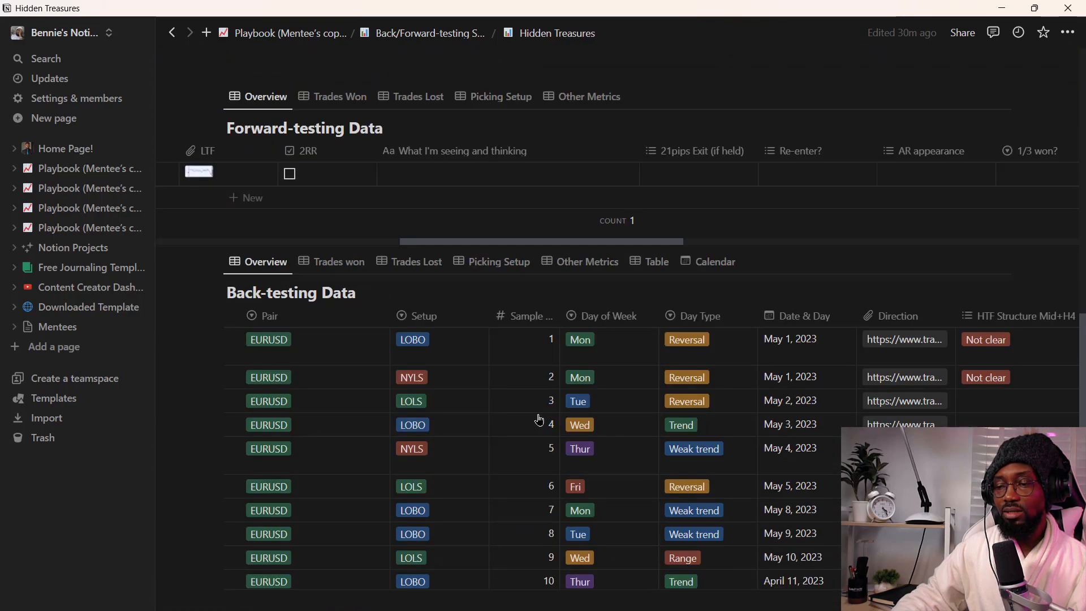
scroll(538, 419, down, 12)
scroll(538, 416, up, 8)
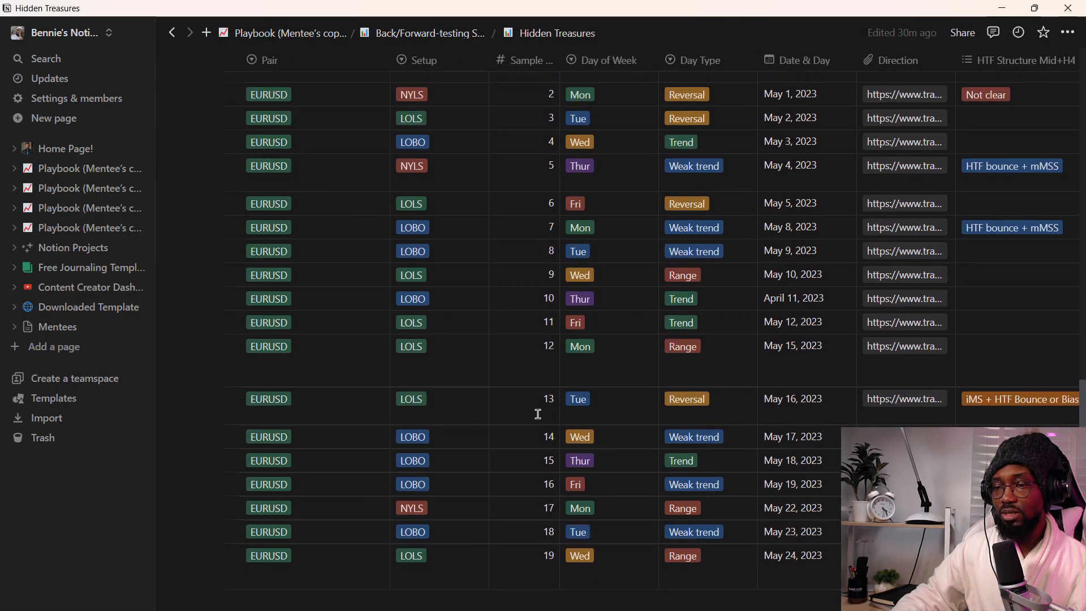
scroll(538, 414, up, 3)
scroll(537, 414, down, 5)
scroll(538, 414, up, 3)
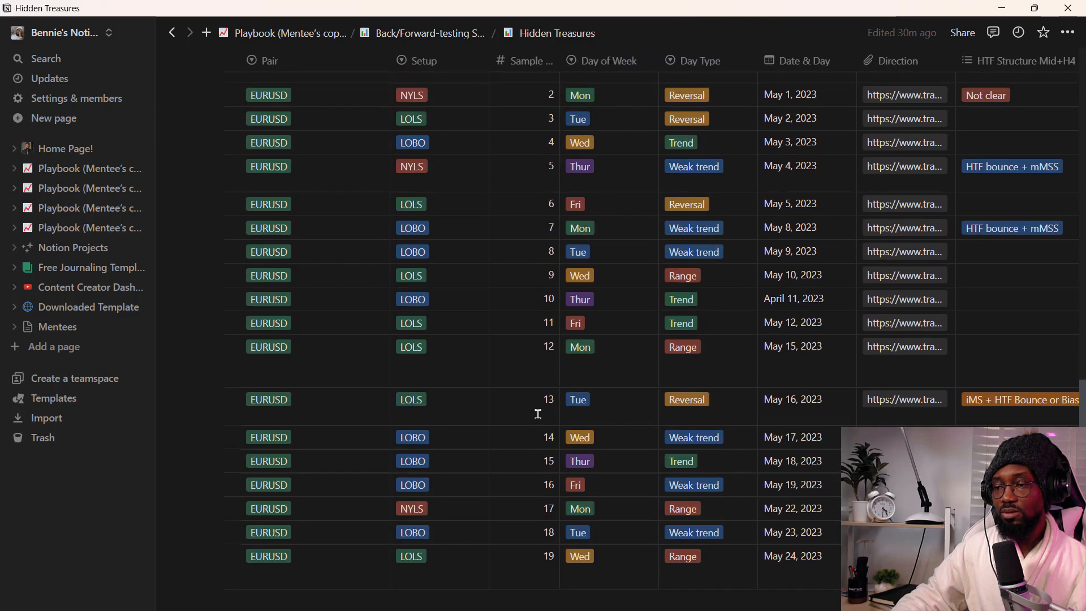
scroll(538, 414, up, 2)
scroll(537, 415, down, 6)
scroll(538, 419, up, 6)
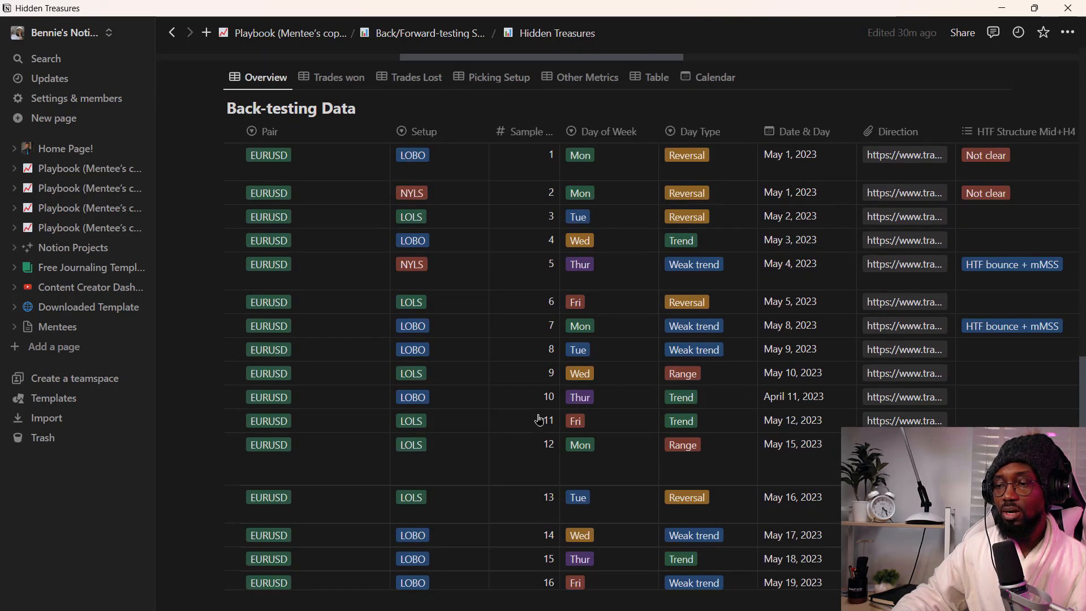
scroll(538, 419, up, 15)
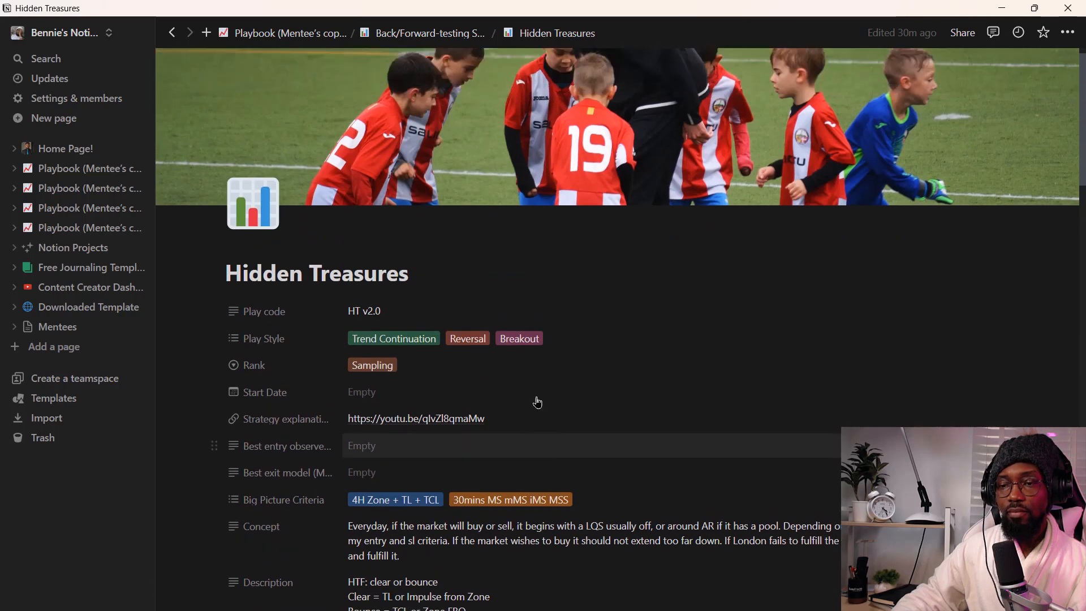
scroll(538, 402, up, 1)
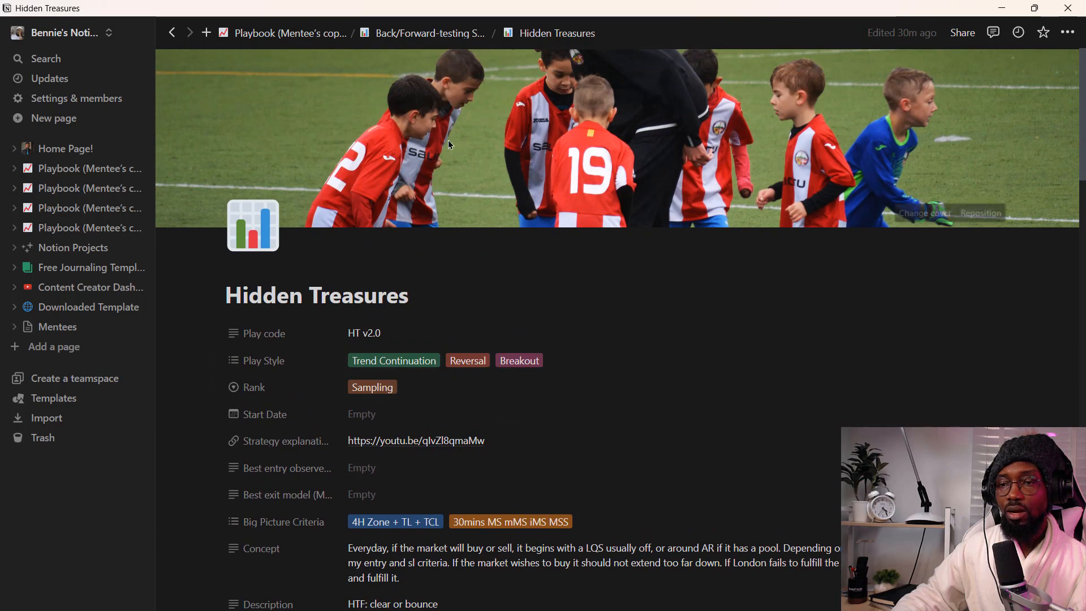
- Open the Trading Journal from the Playbook page and review its monthly 2023 Trades and 2024 Trades tables
click(258, 34)
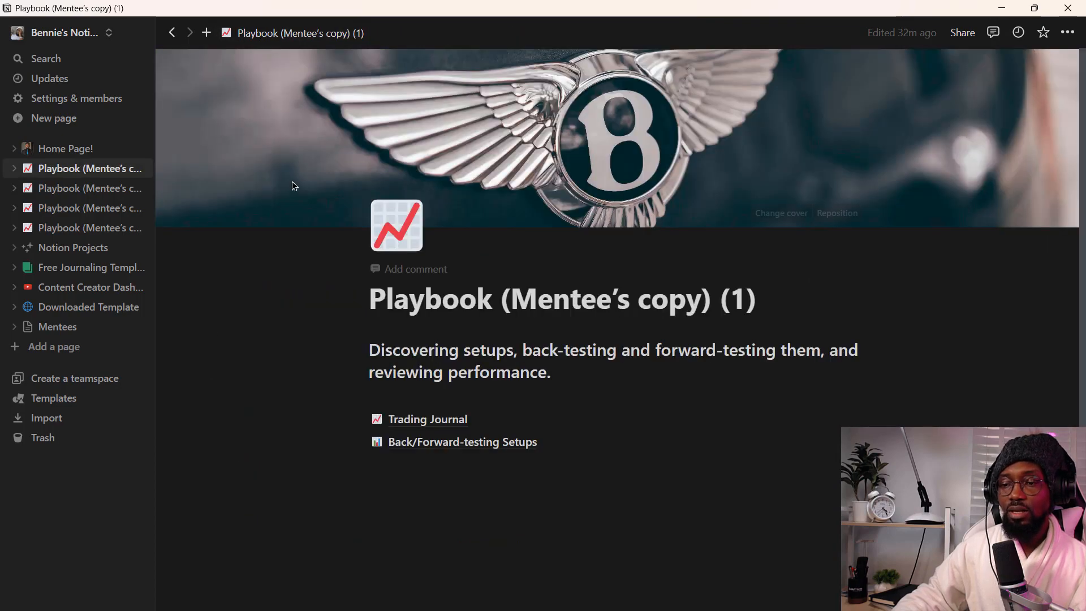
click(411, 422)
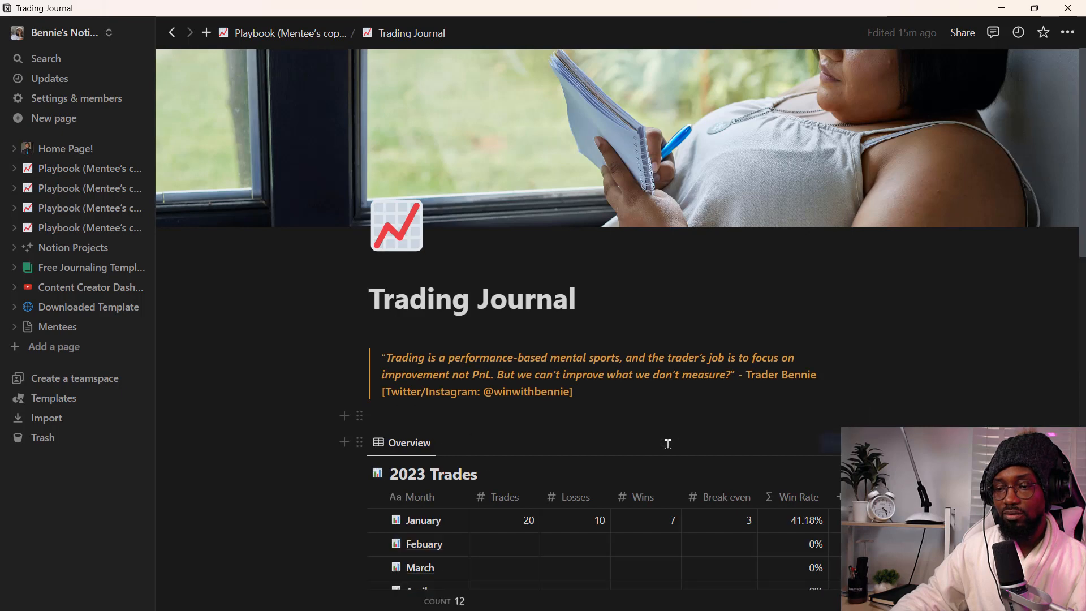
scroll(667, 443, down, 5)
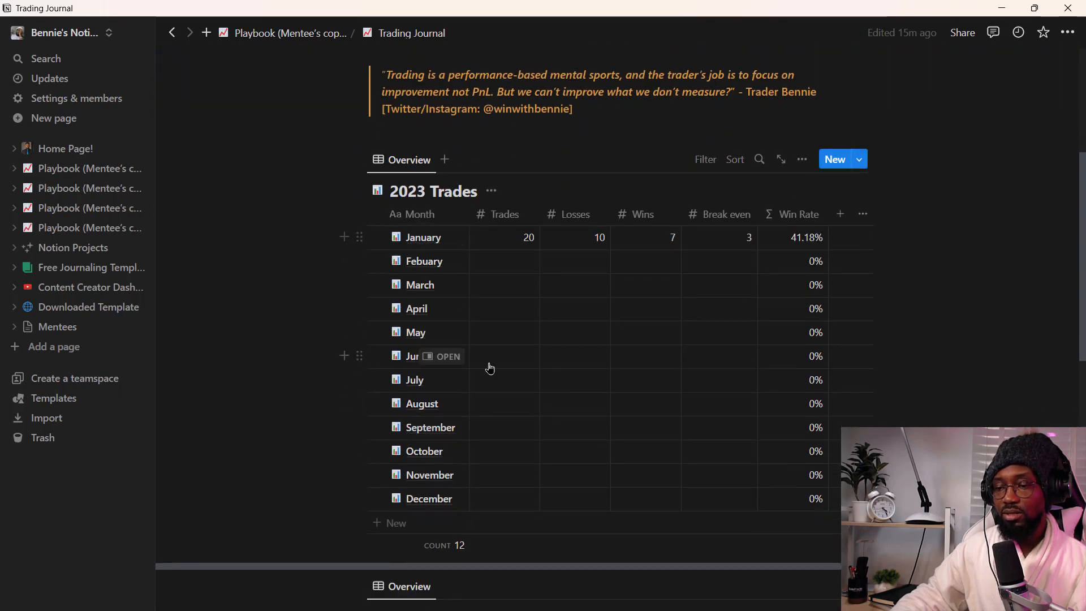
scroll(501, 508, down, 4)
scroll(501, 509, down, 8)
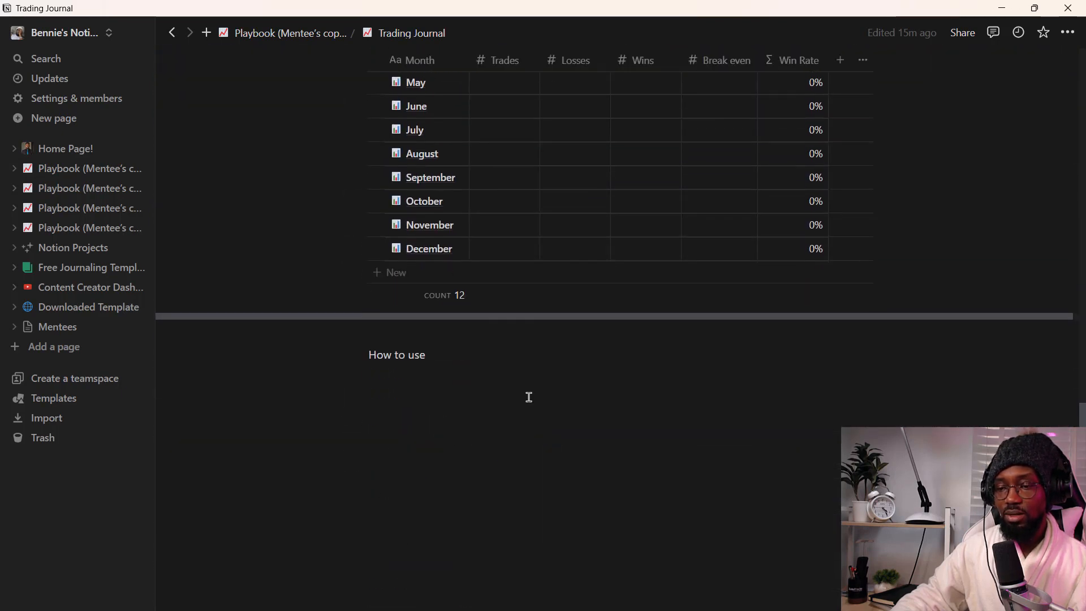
scroll(460, 382, up, 17)
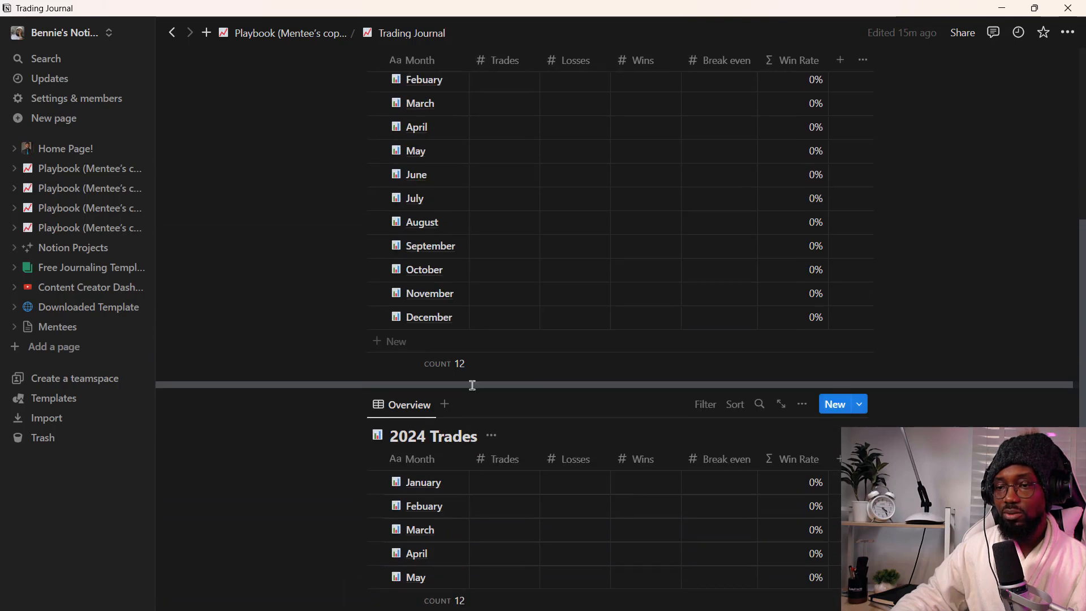
scroll(472, 385, down, 4)
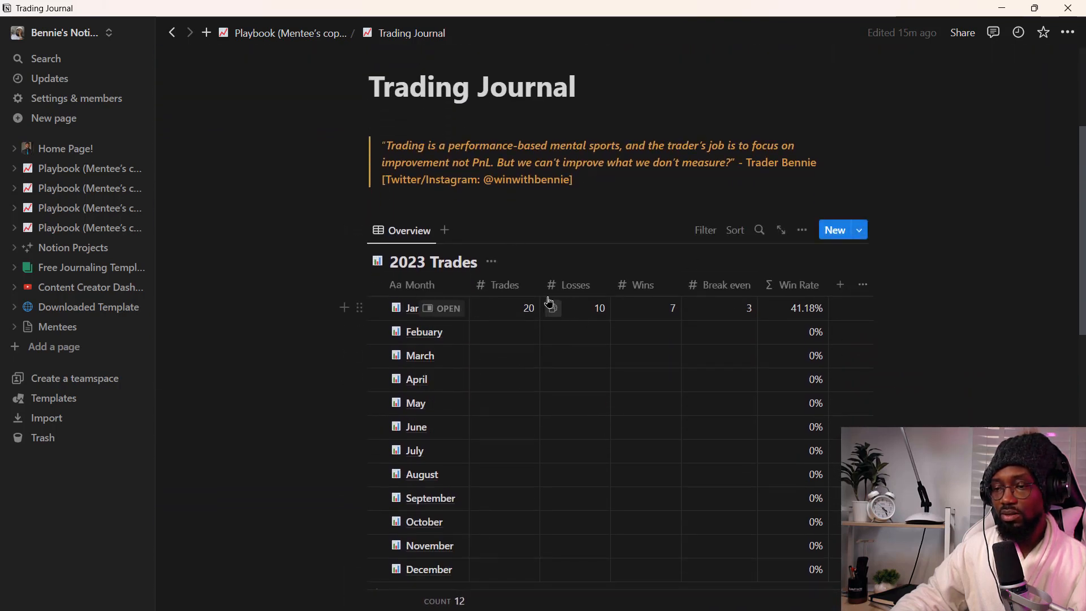
- Open the January page from the 2023 Trades table and review its Statistics, Emotion Diary and Losing trades tables
click(431, 308)
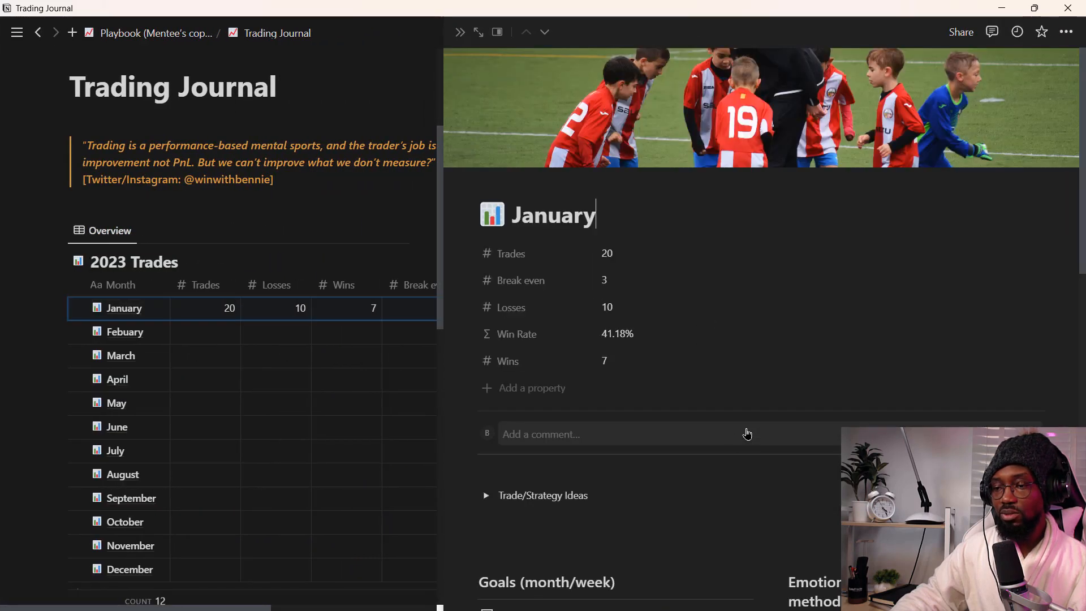
scroll(749, 421, down, 8)
scroll(750, 426, down, 6)
scroll(752, 427, up, 2)
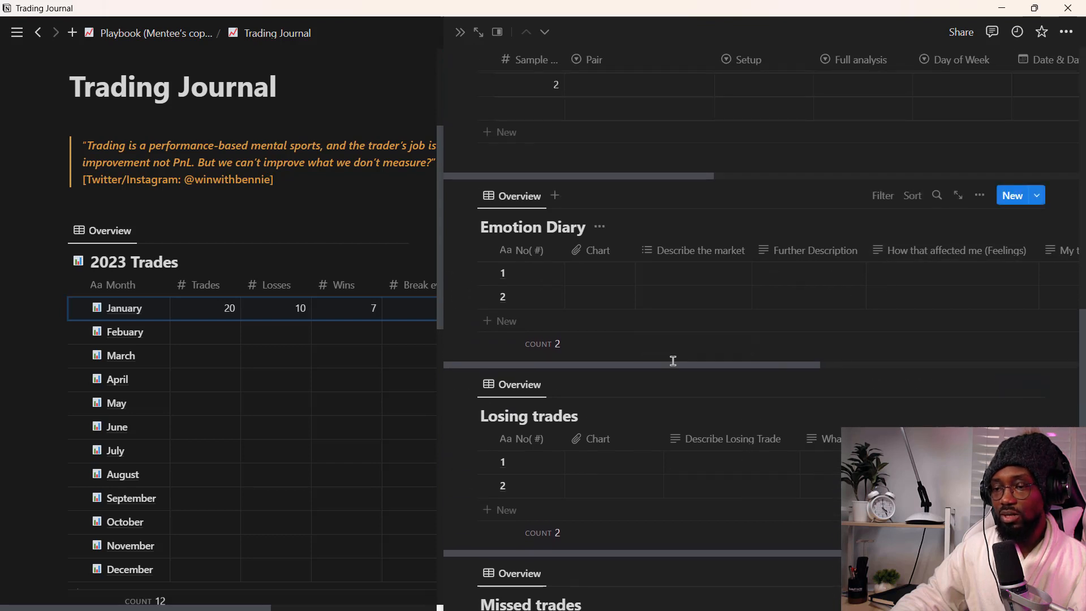
- Examine January's Emotion Diary columns and its Statistics columns through Observation/Comment, and return to the main Playbook page
drag(671, 363, 1082, 372)
scroll(768, 304, up, 6)
scroll(759, 312, down, 1)
scroll(758, 314, down, 2)
drag(915, 398, 1063, 374)
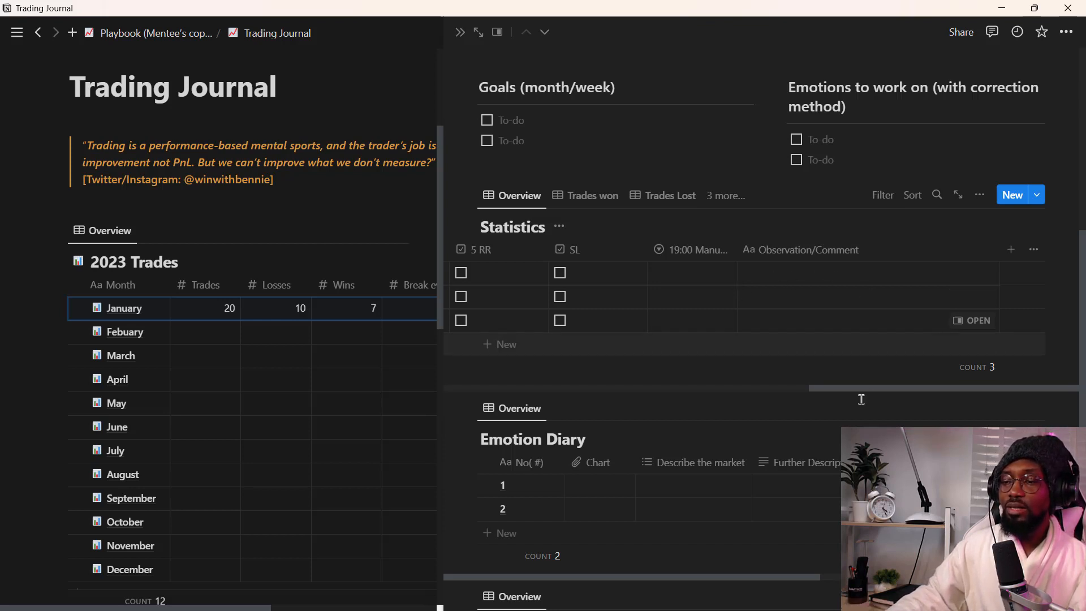
drag(894, 387, 477, 416)
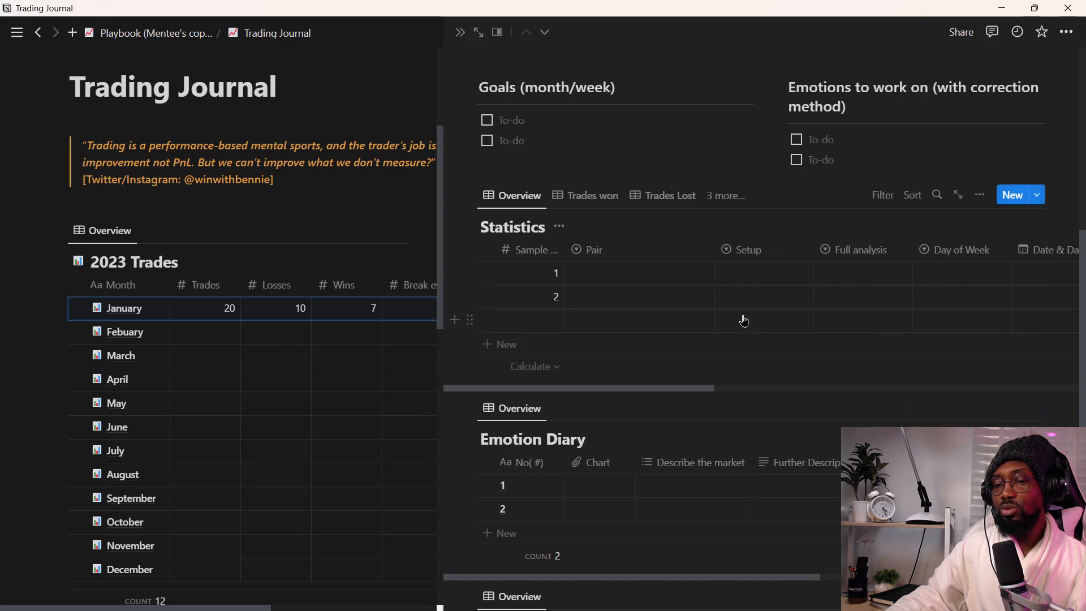
scroll(718, 308, up, 1)
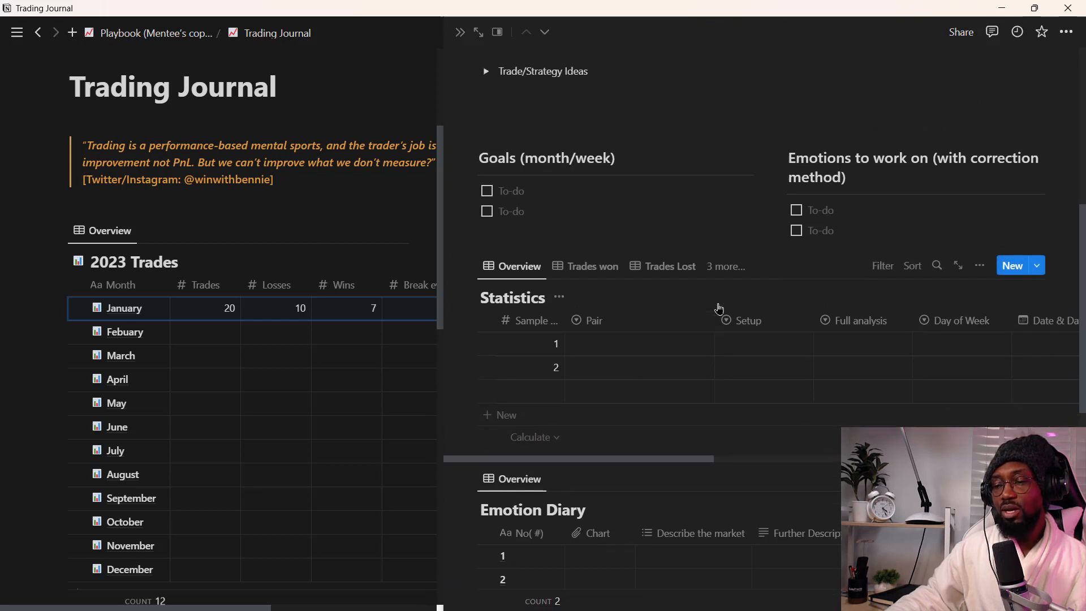
scroll(718, 308, down, 2)
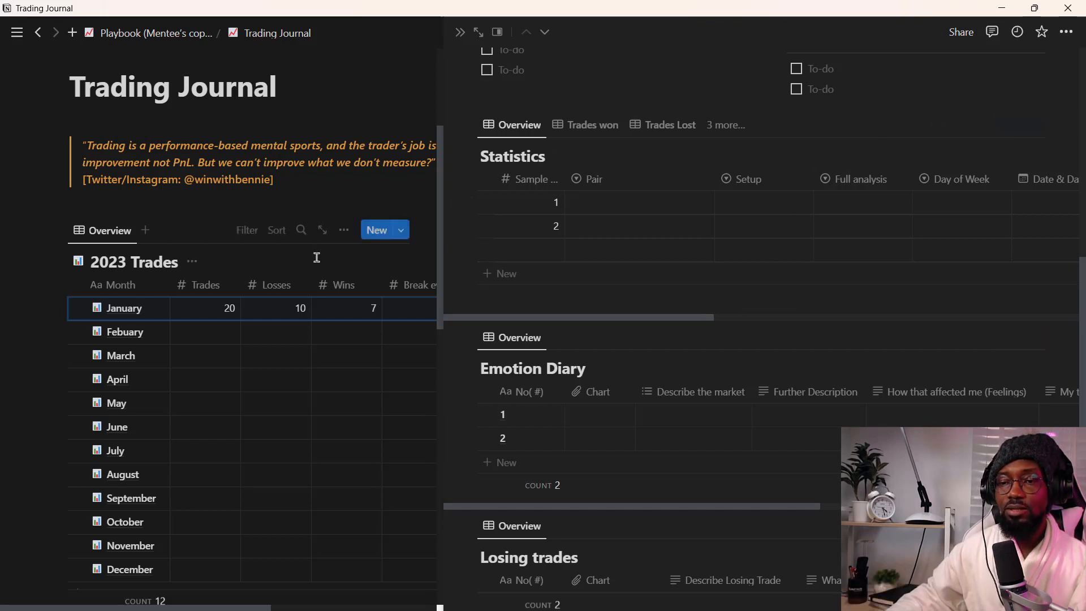
click(142, 33)
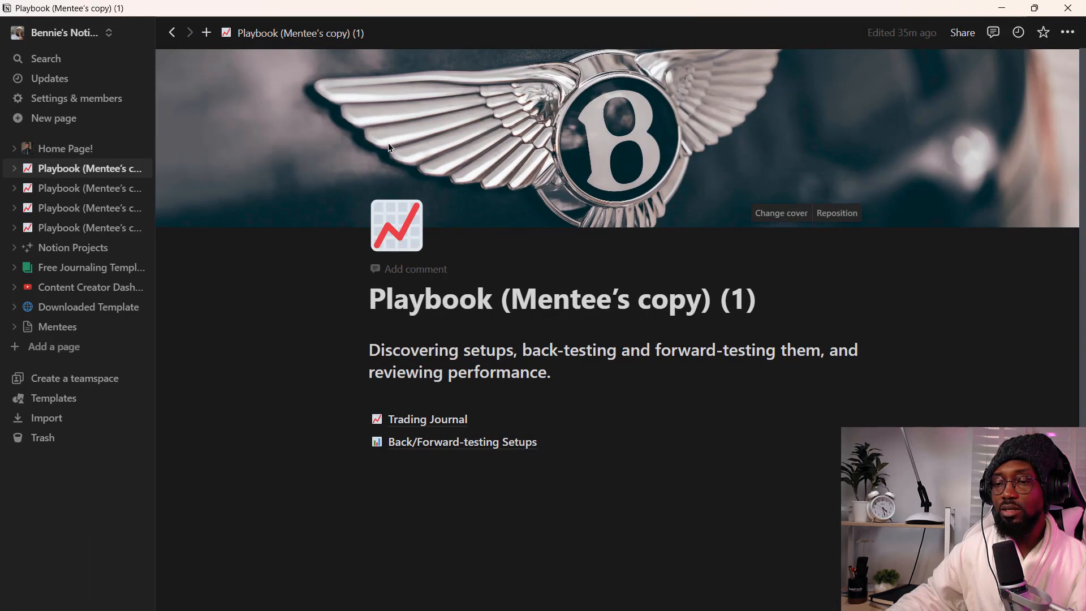